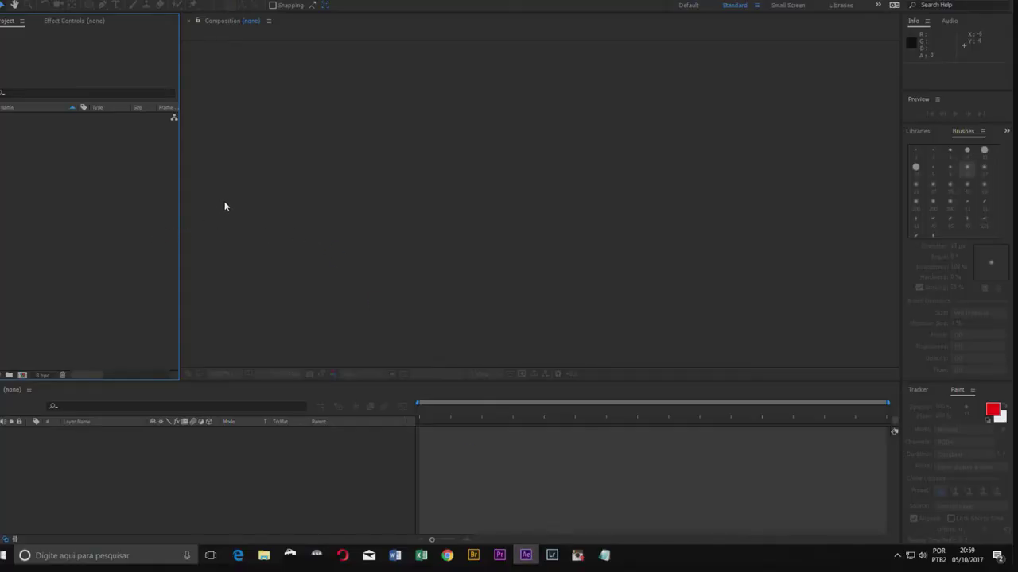
- Import capture.mp4 and marmore.png, then make a composition from the capture video
key("ctrl+i")
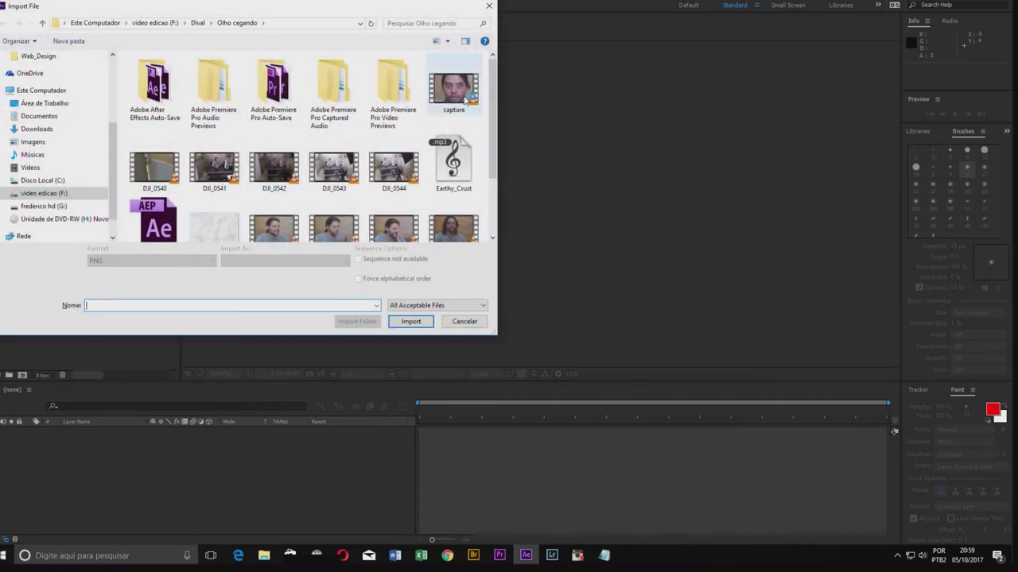
double_click(464, 101)
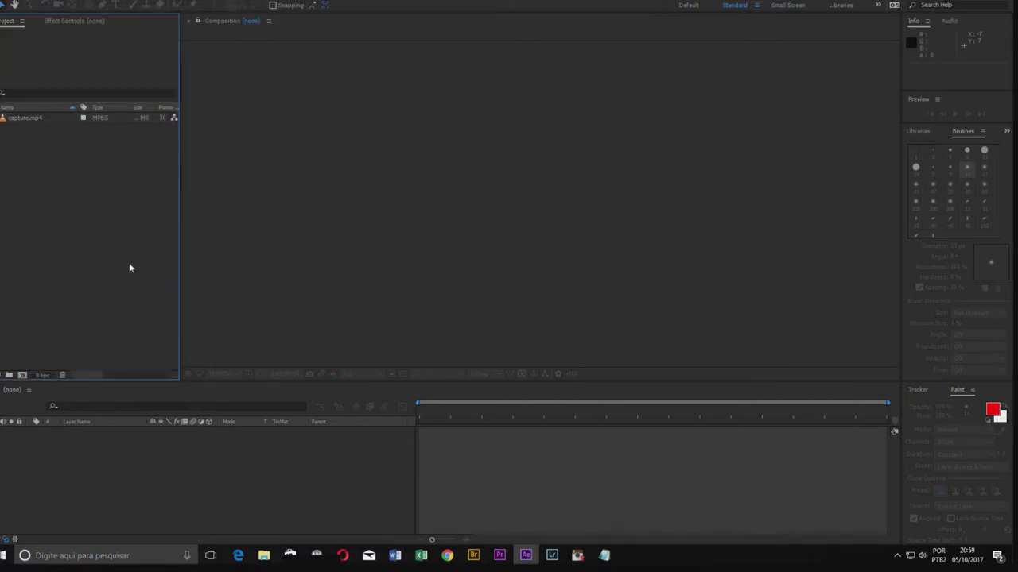
key("ctrl+i")
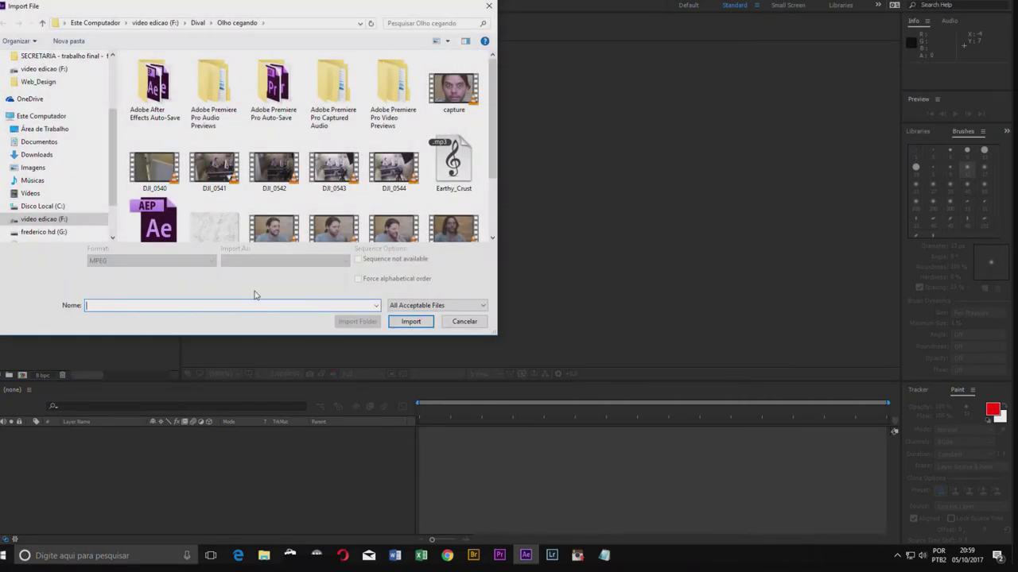
double_click(213, 223)
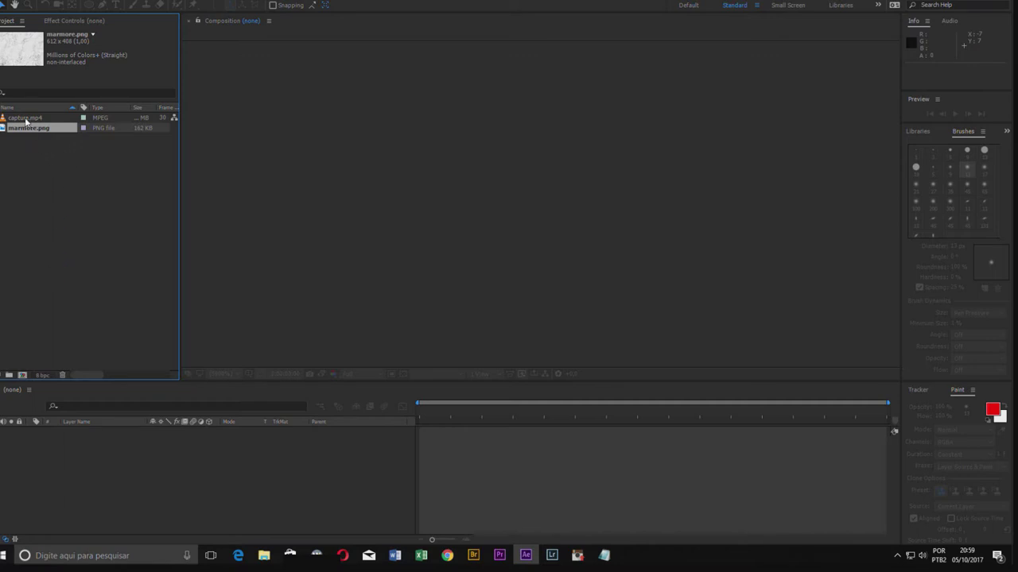
left_click_drag(26, 120, 104, 474)
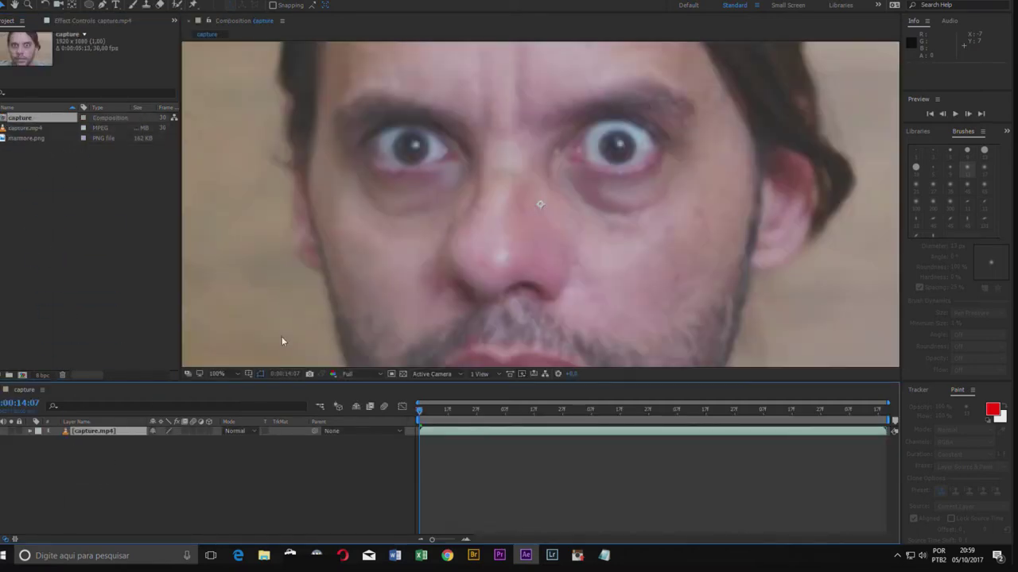
- Add marmore.png as a layer above capture.mp4 in the composition
scroll(377, 254, "down", 4)
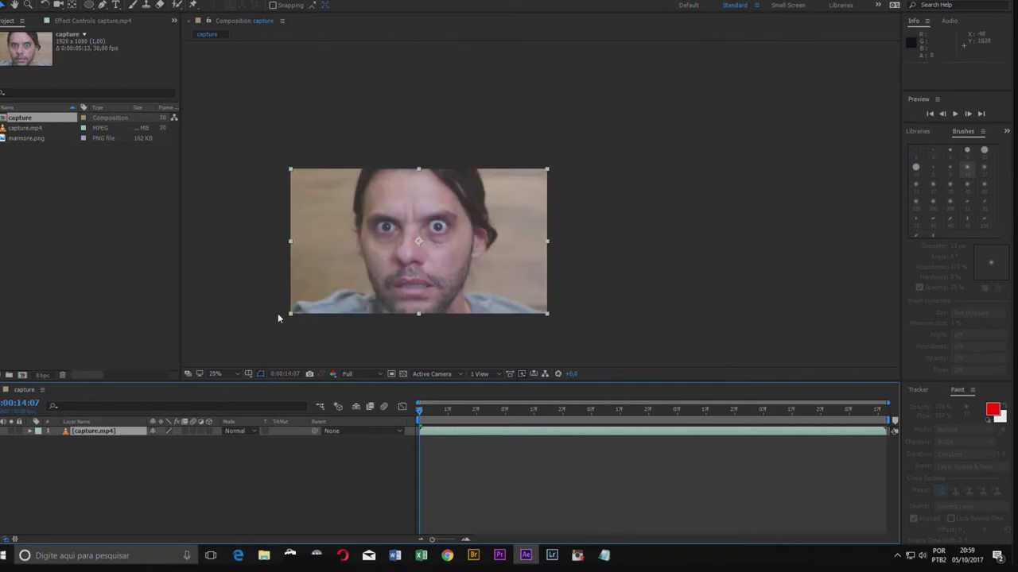
scroll(277, 318, "up", 2)
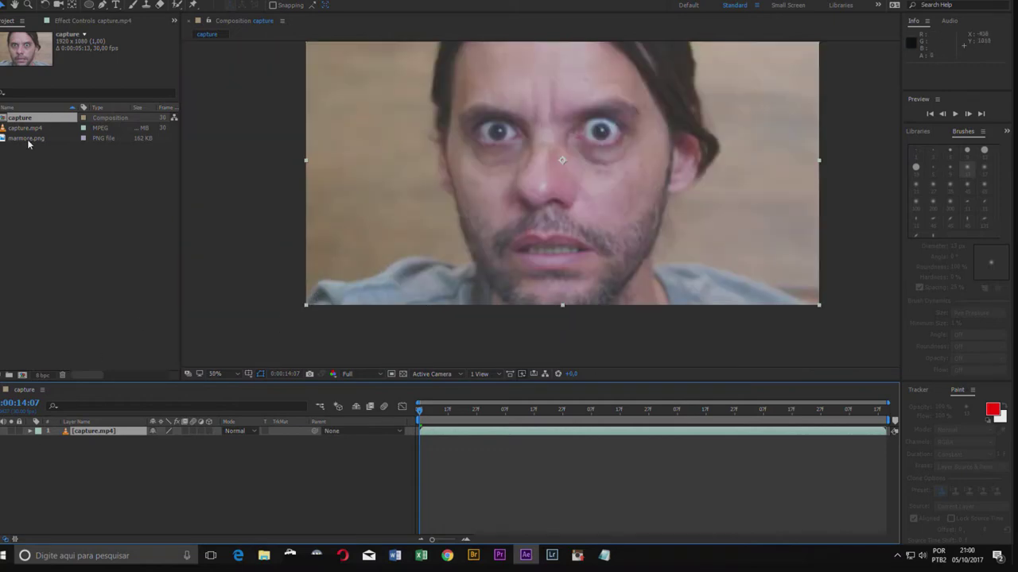
left_click_drag(31, 141, 102, 439)
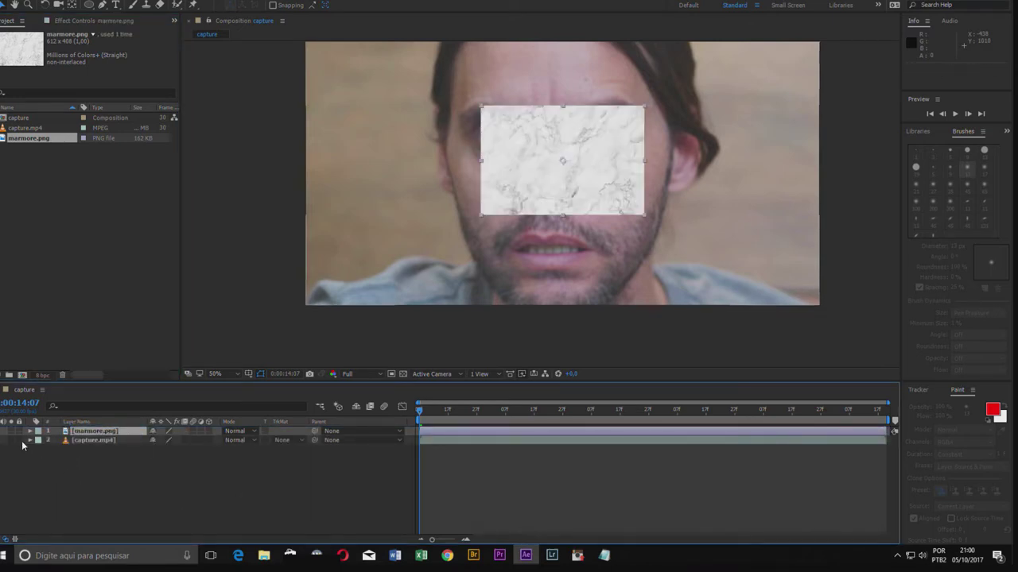
- Scale the marble layer to about 12%×18% and position it over the left eye
scroll(589, 160, "up", 2)
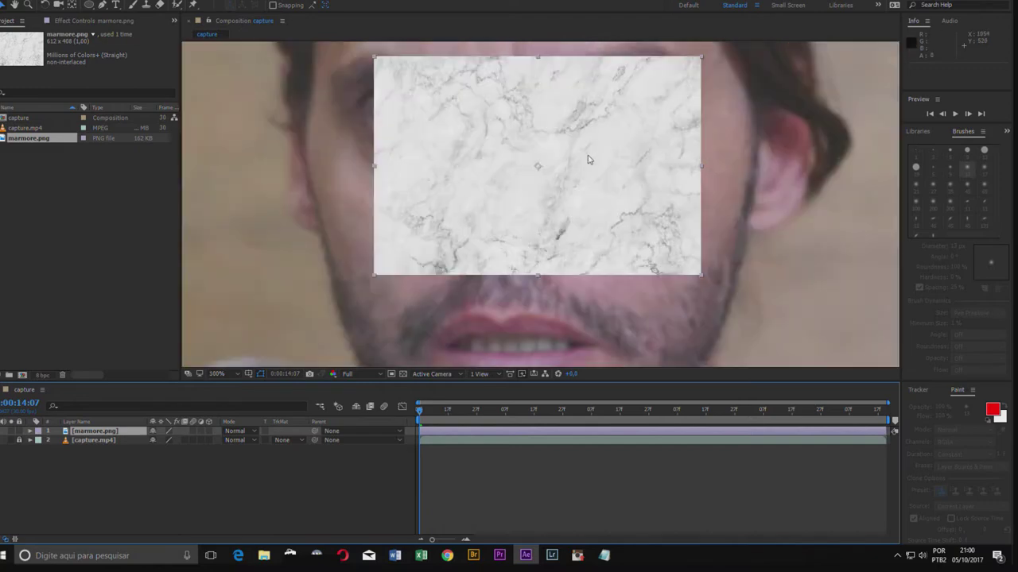
left_click_drag(578, 172, 585, 198)
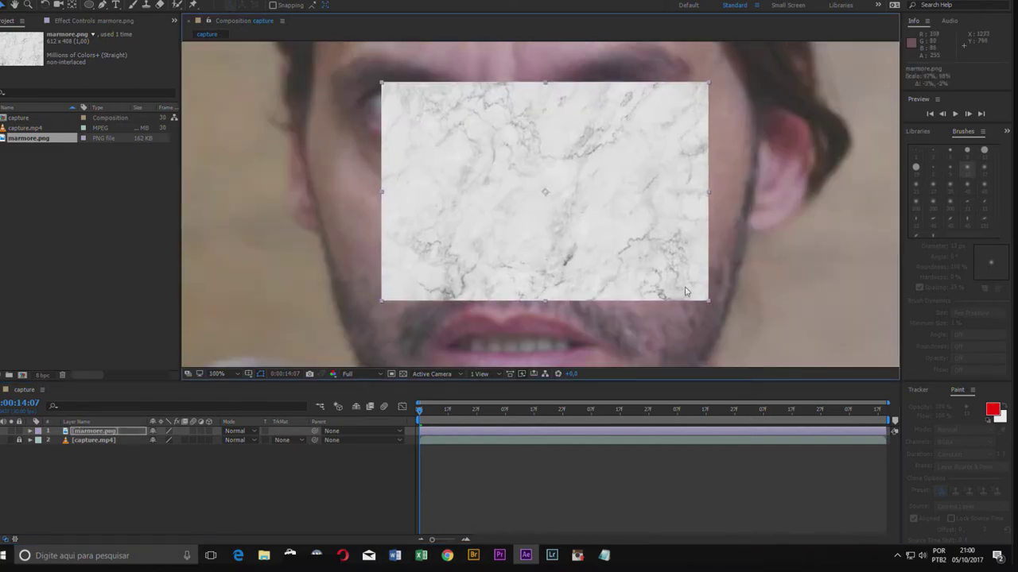
left_click_drag(707, 300, 589, 230)
left_click_drag(556, 199, 428, 105)
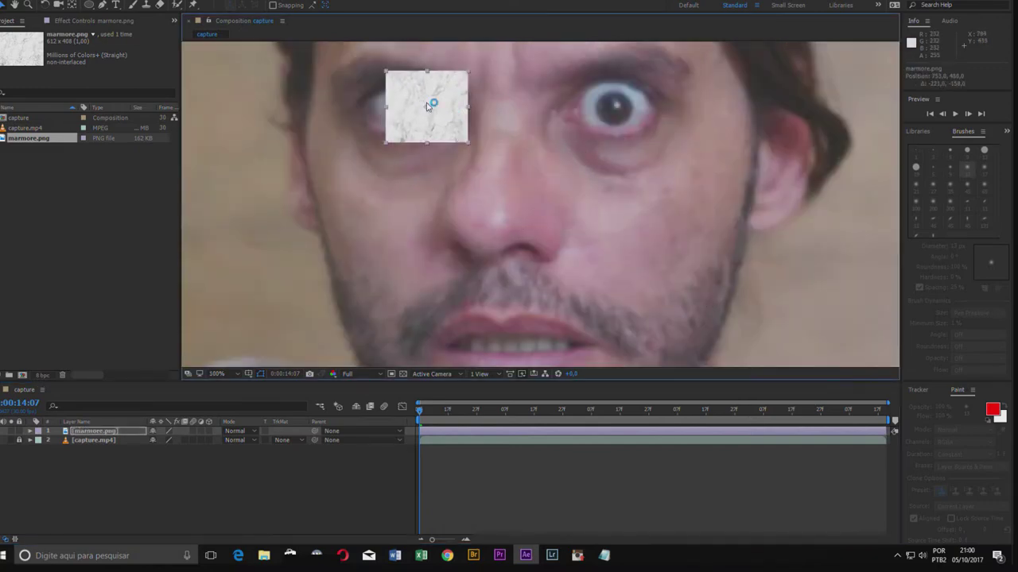
scroll(359, 72, "up", 2)
scroll(695, 291, "down", 1)
mouse_move(742, 180)
left_mouse_down()
mouse_move(702, 211)
mouse_move(661, 200)
left_mouse_up()
left_click_drag(626, 304, 624, 295)
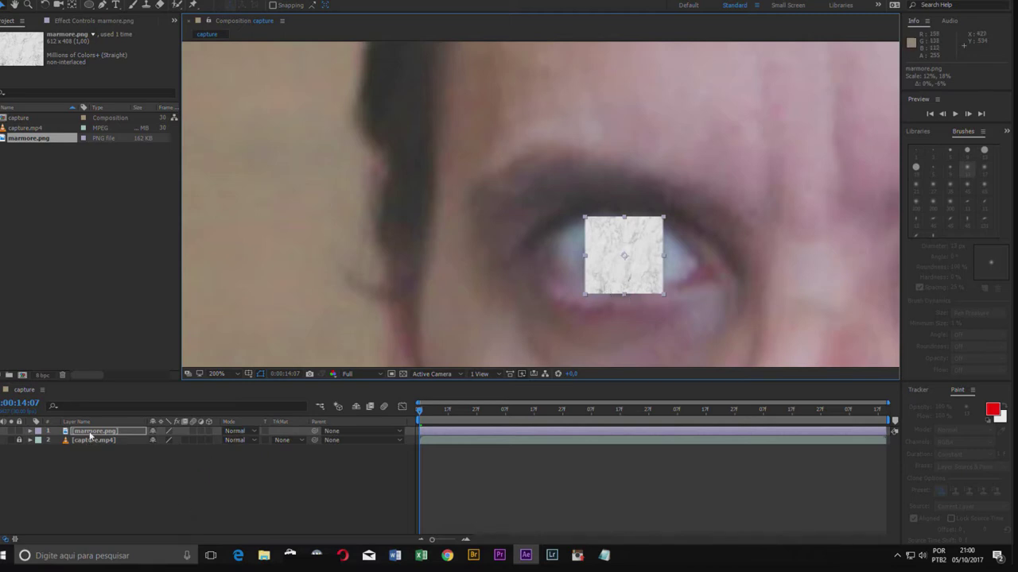
- Draw an elliptical mask on marmore.png and round it into a circle over the iris
left_click(92, 434)
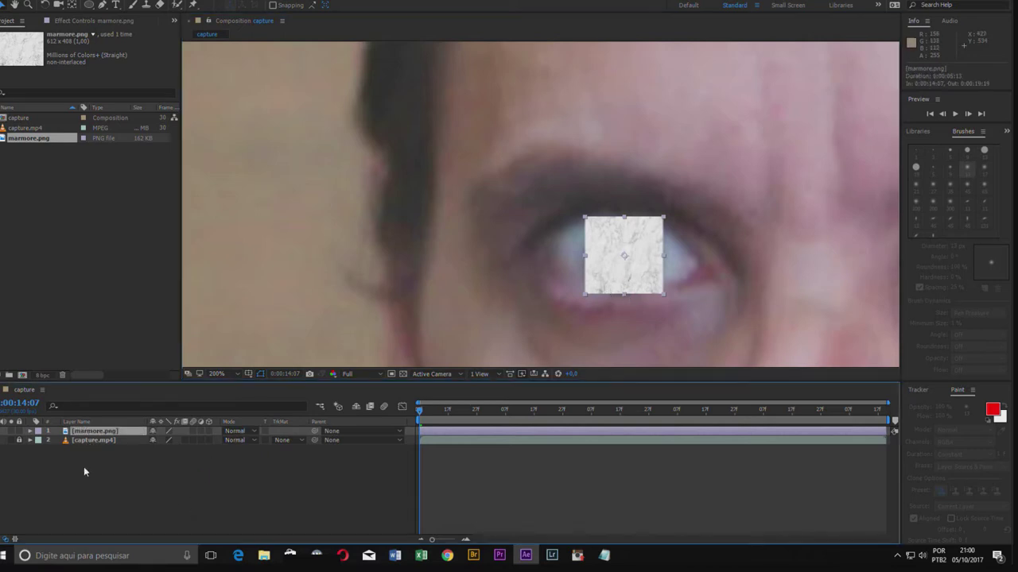
left_click(91, 6)
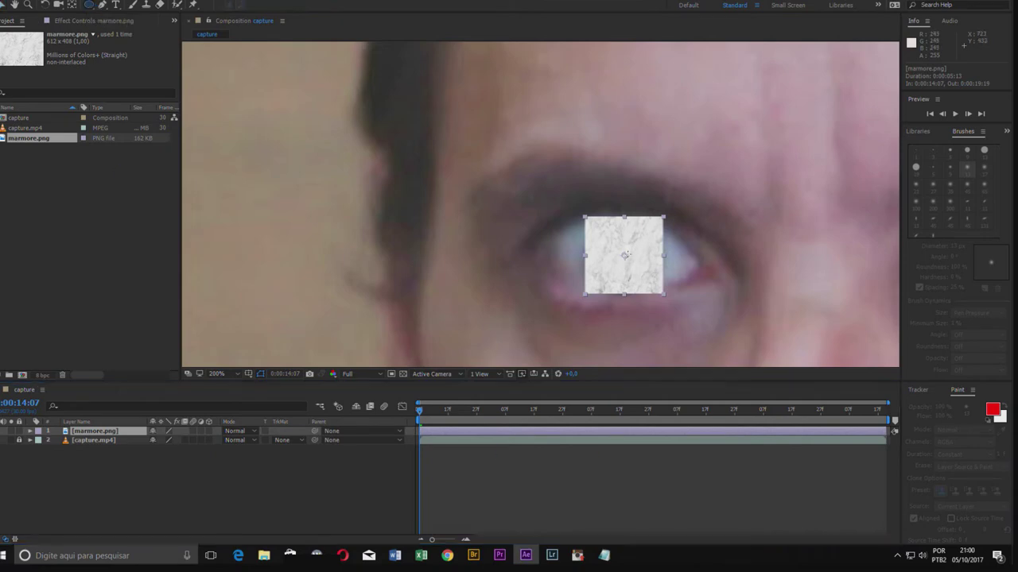
left_click_drag(587, 216, 662, 293)
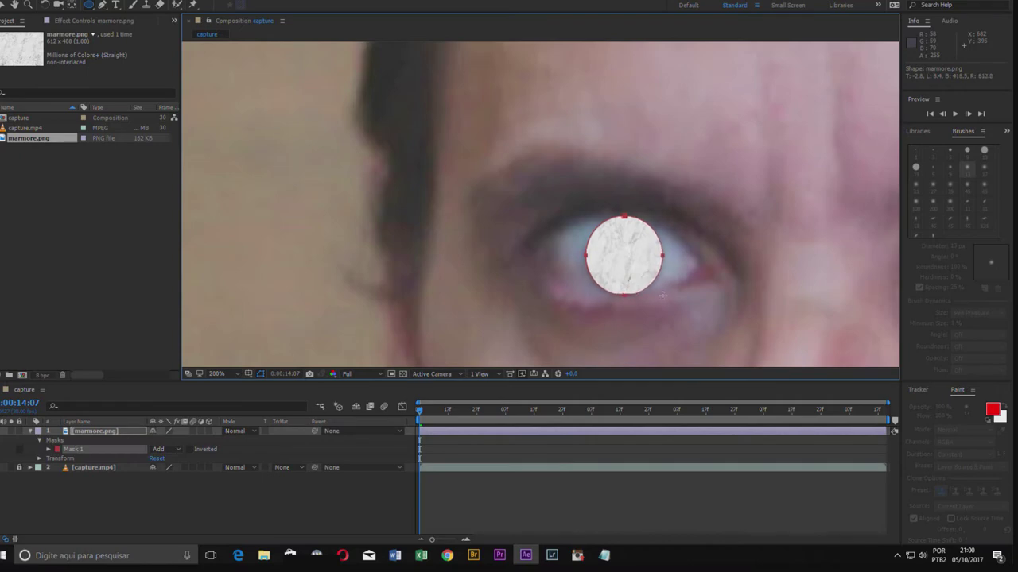
key("v")
left_click_drag(624, 217, 663, 256)
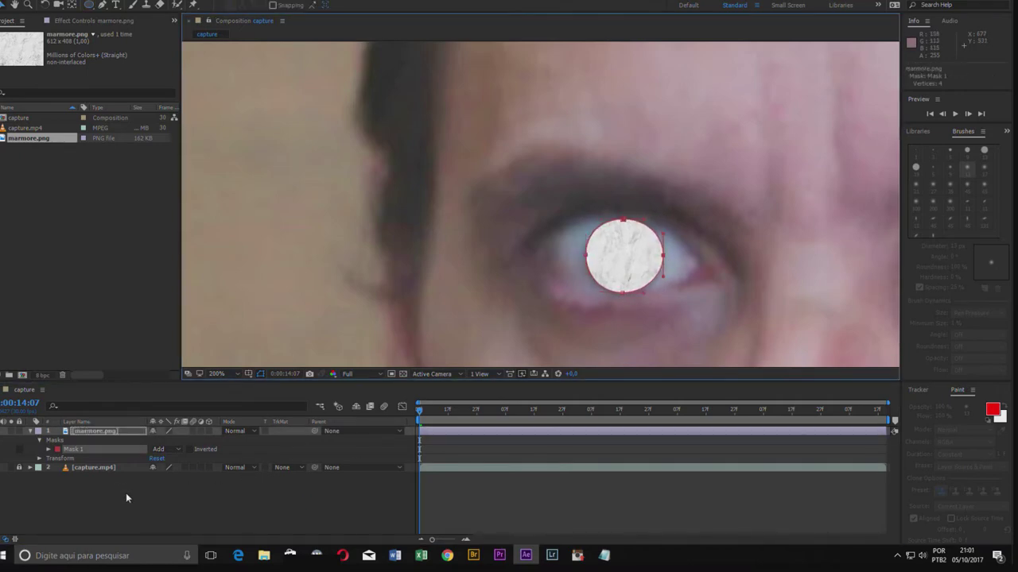
left_click(105, 433)
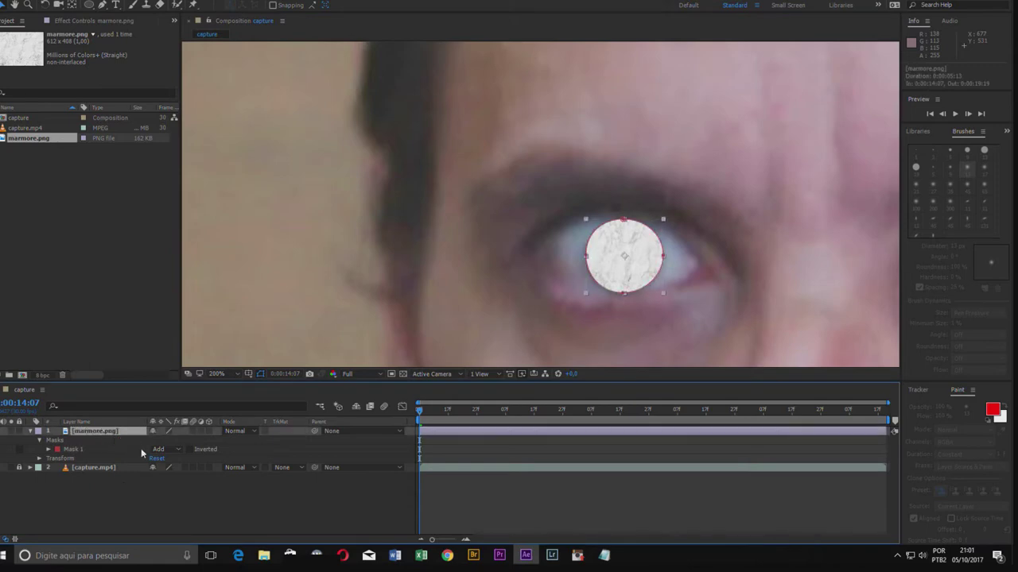
- Pre-compose the masked marble layer as 'olho' and open that composition
right_click(117, 433)
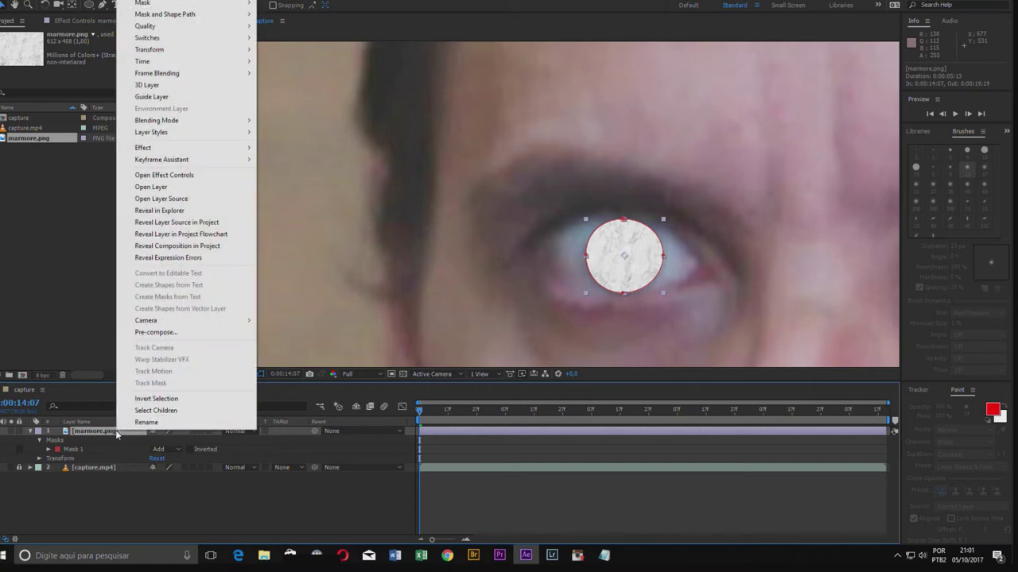
left_click(166, 333)
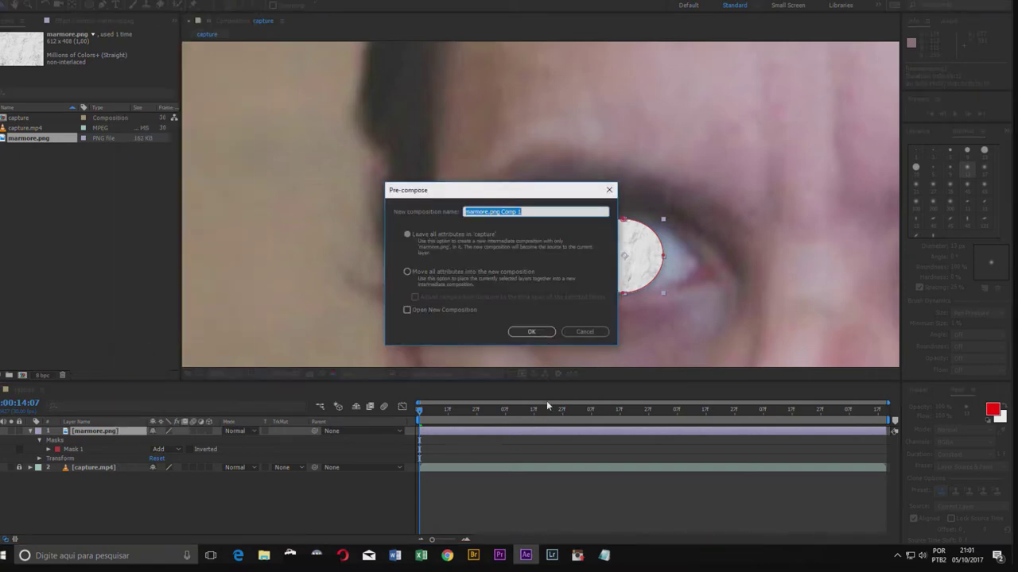
type("olho")
key("Return")
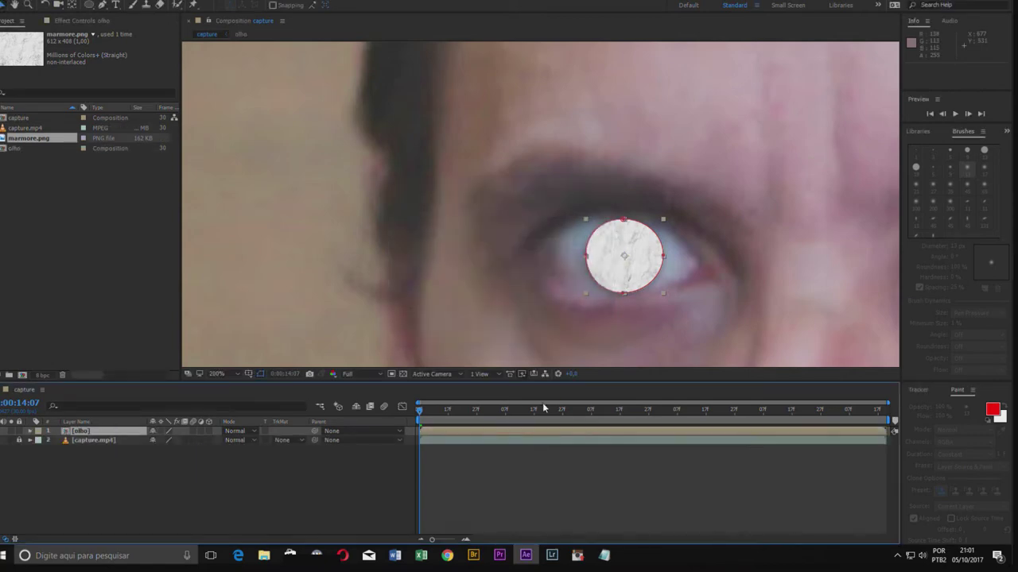
double_click(14, 149)
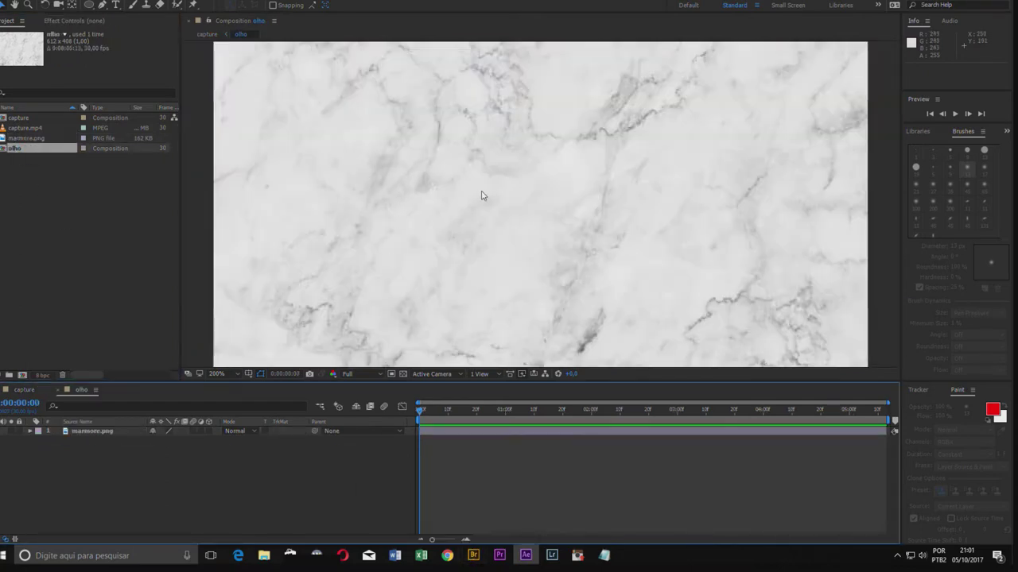
- Add Shape Layer 1 in olho with an ellipse spanning the whole marble frame
scroll(481, 196, "down", 2)
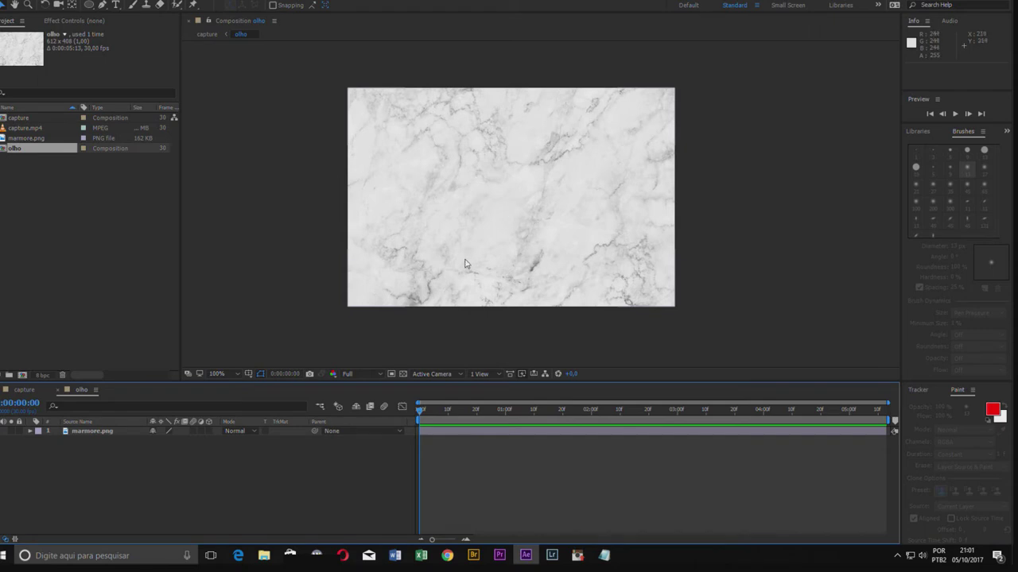
right_click(129, 466)
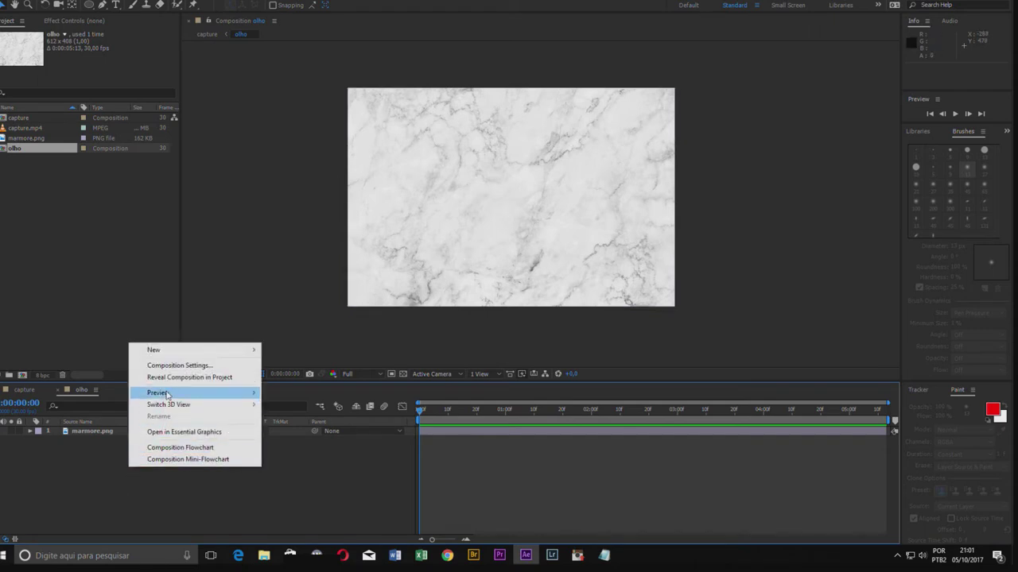
mouse_move(166, 352)
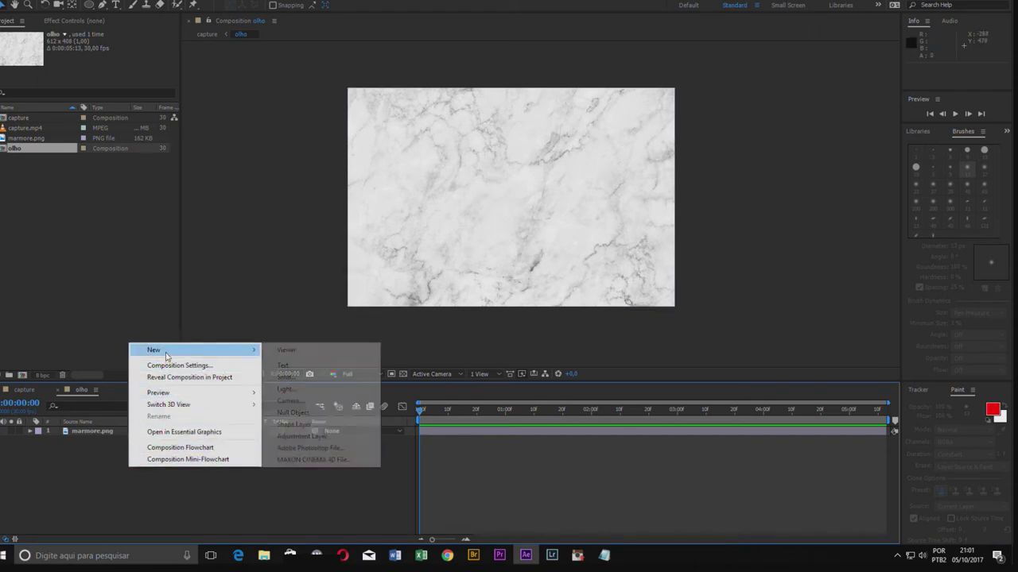
left_click(310, 425)
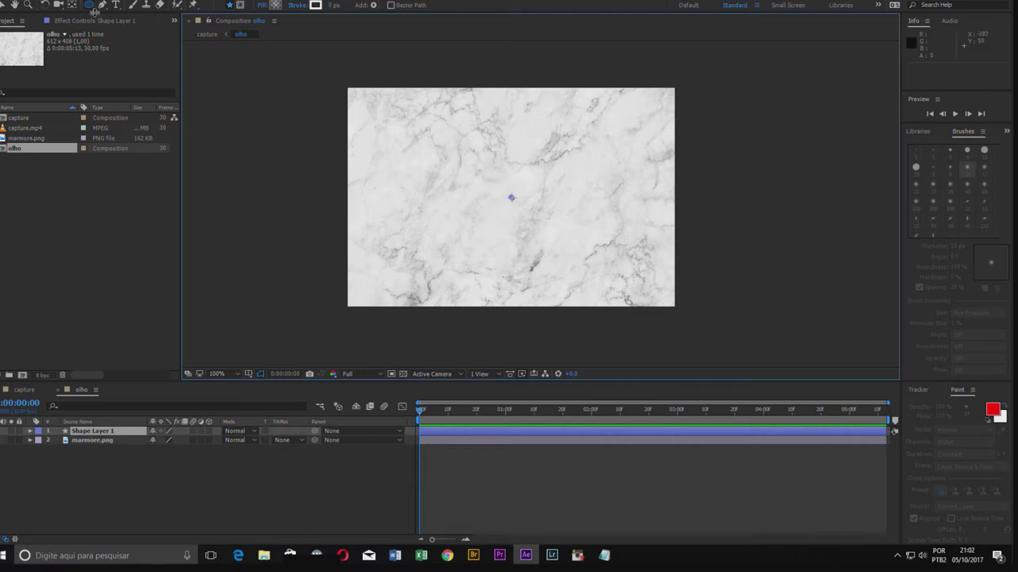
left_click(93, 9)
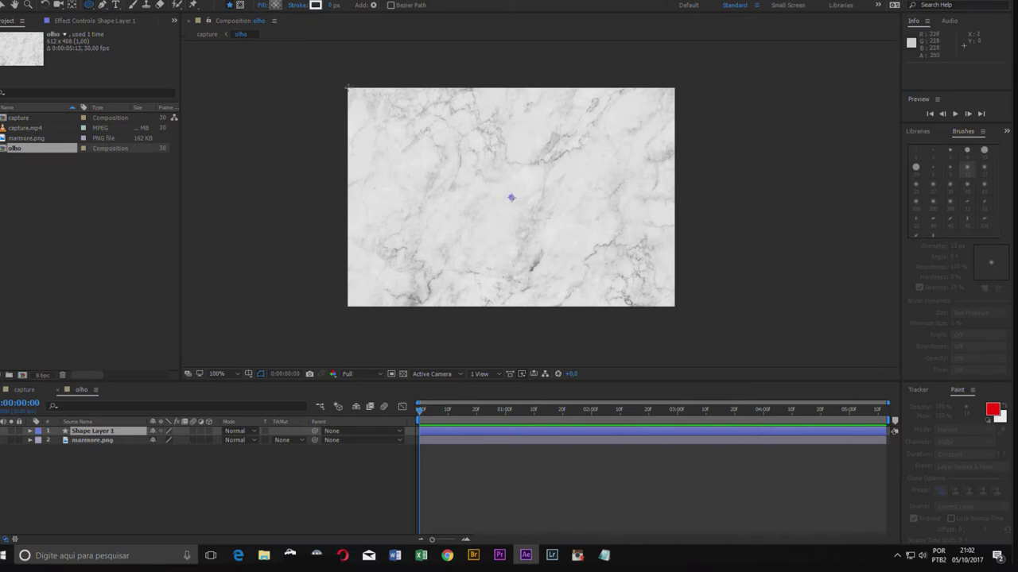
left_click_drag(347, 88, 674, 307)
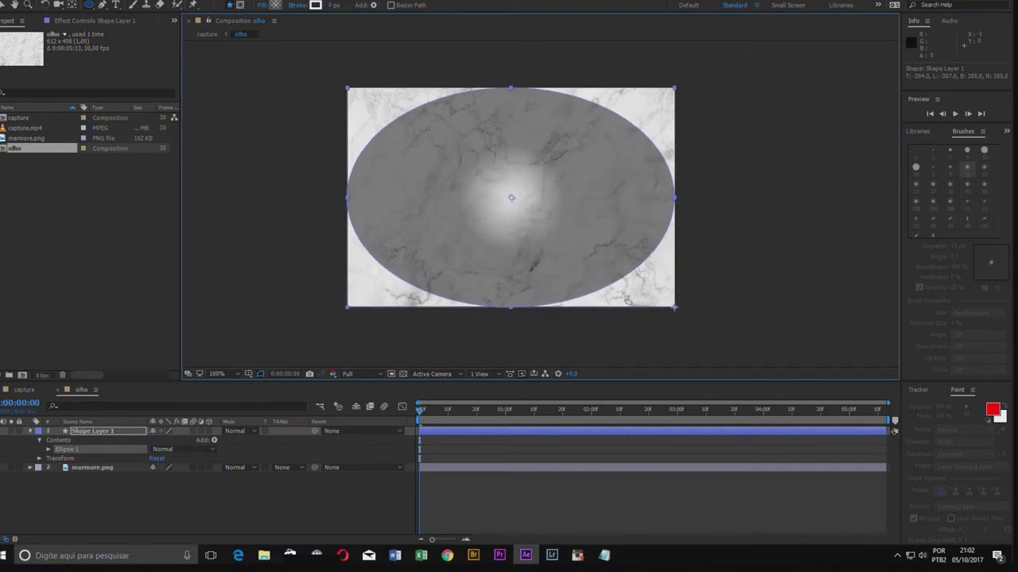
- Give the ellipse a radial gradient fill with its outer opacity stop at 50%
left_click(275, 6)
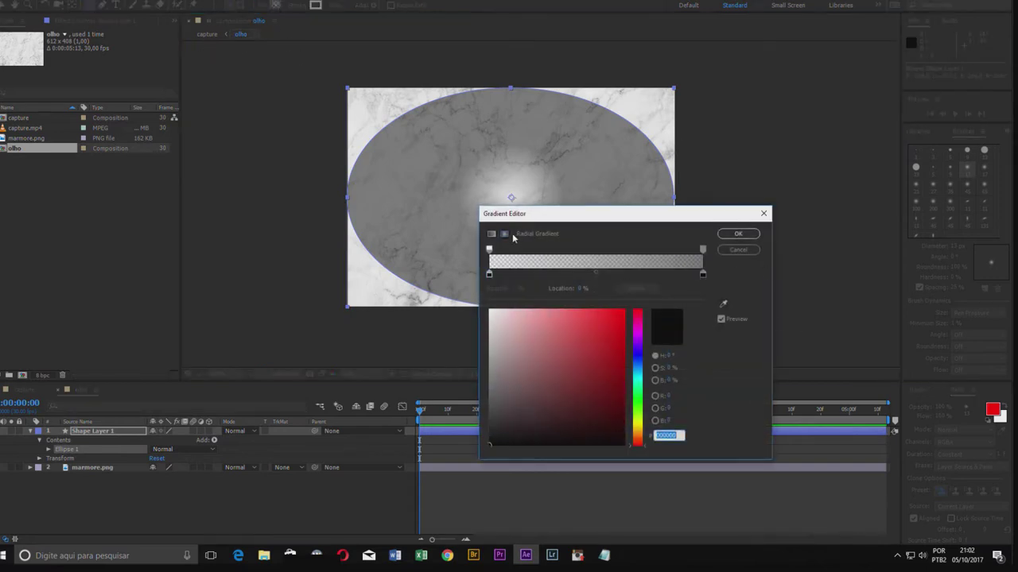
left_click(506, 235)
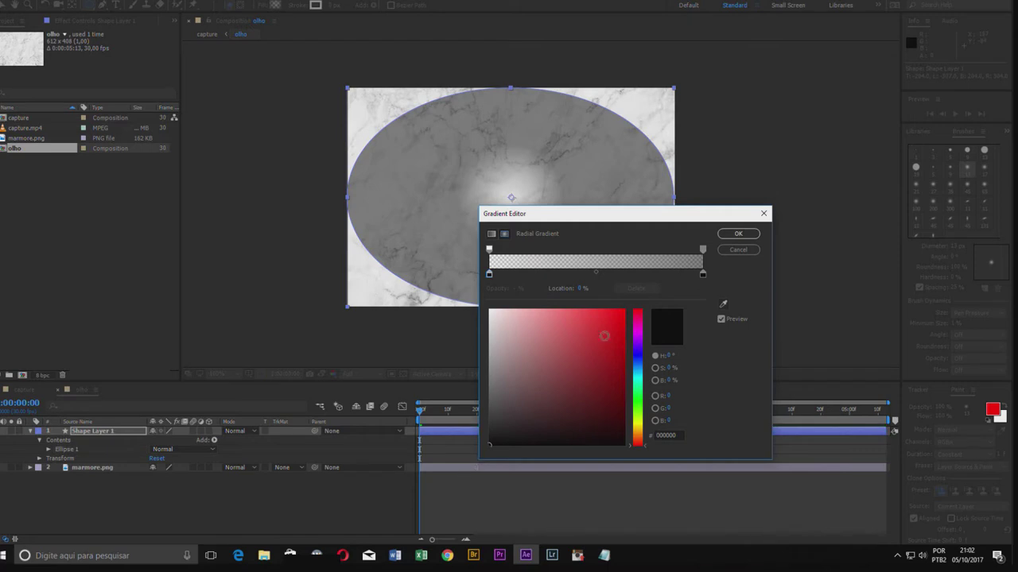
left_click(703, 274)
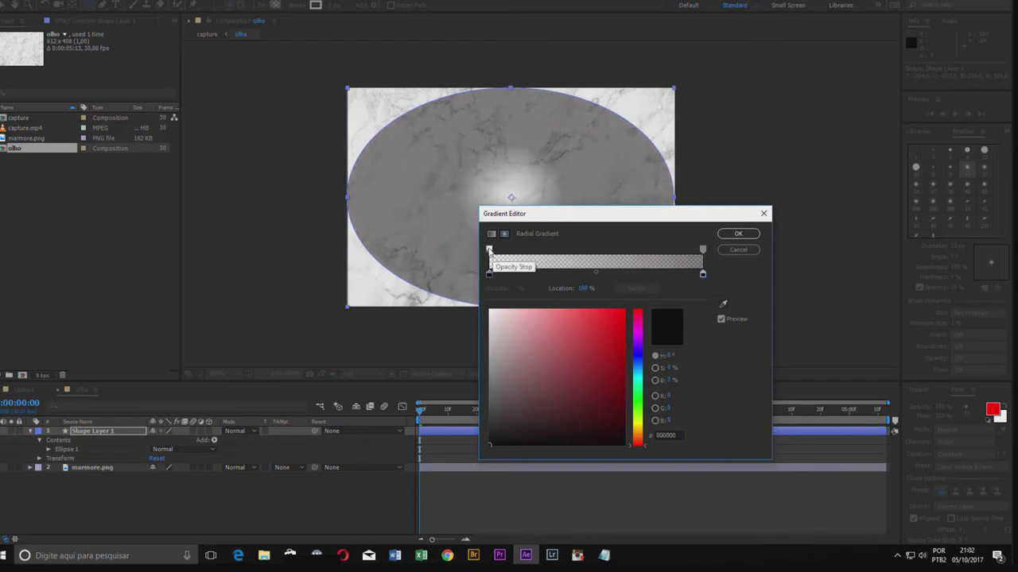
left_click(489, 250)
left_click_drag(518, 294, 498, 299)
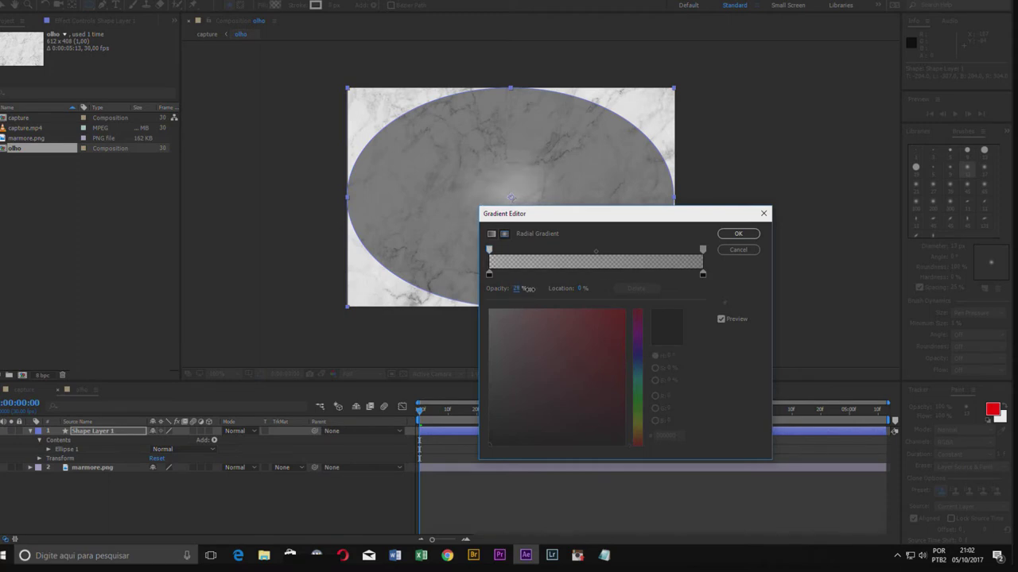
left_click(702, 249)
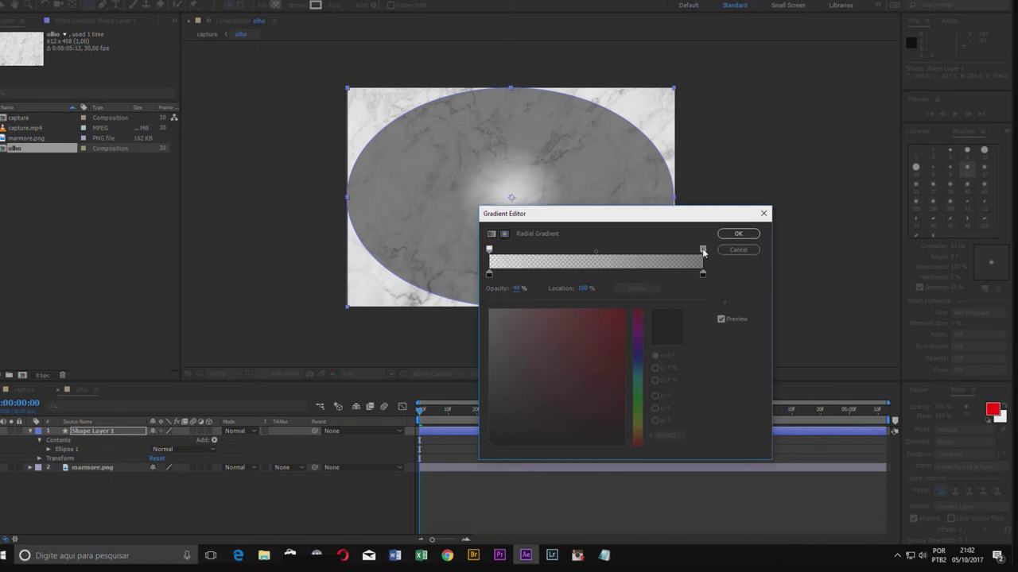
left_click(517, 288)
type("50")
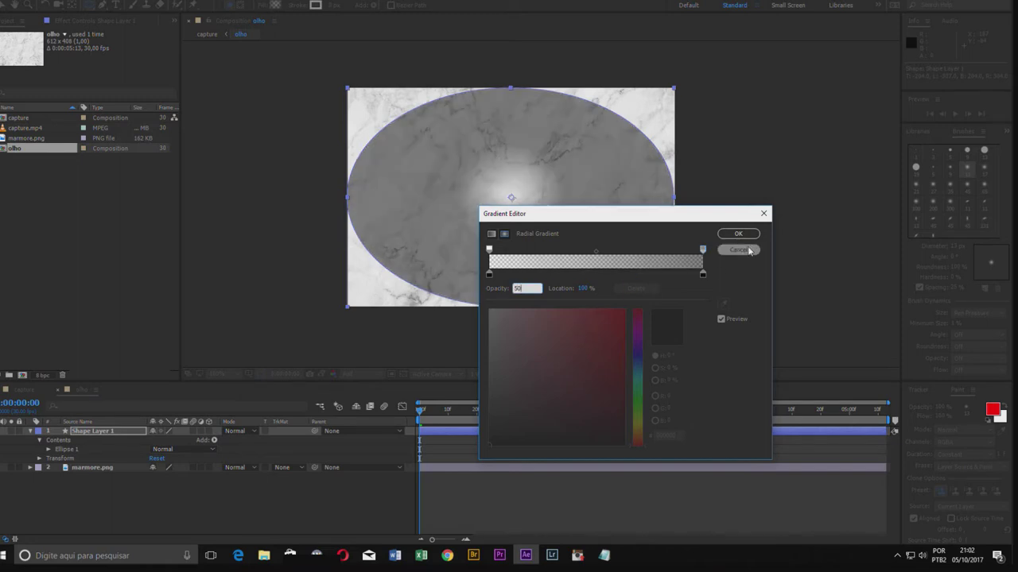
left_click(738, 234)
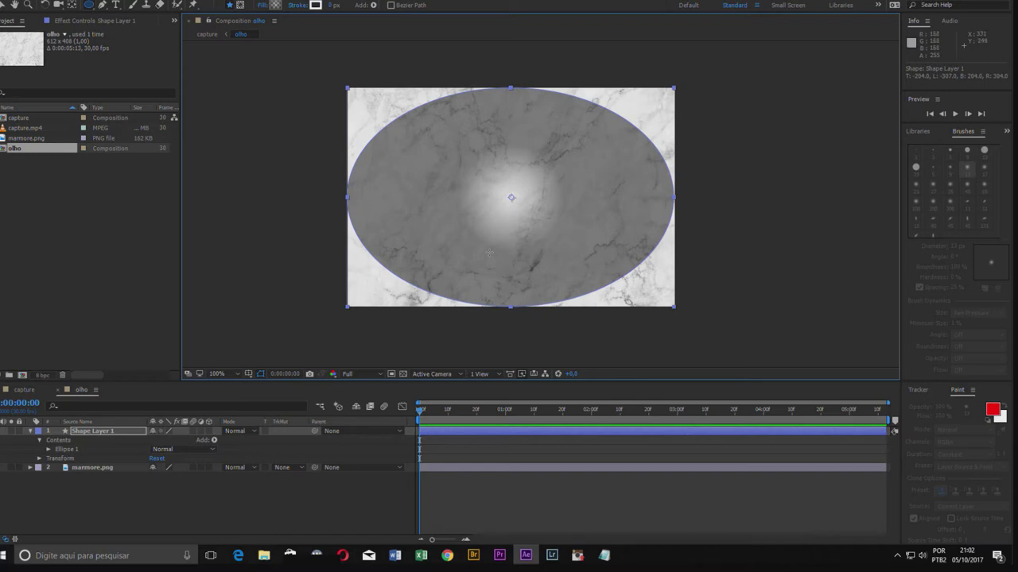
- In the capture composition, set the olho layer's blend mode to Color Dodge
left_click(29, 390)
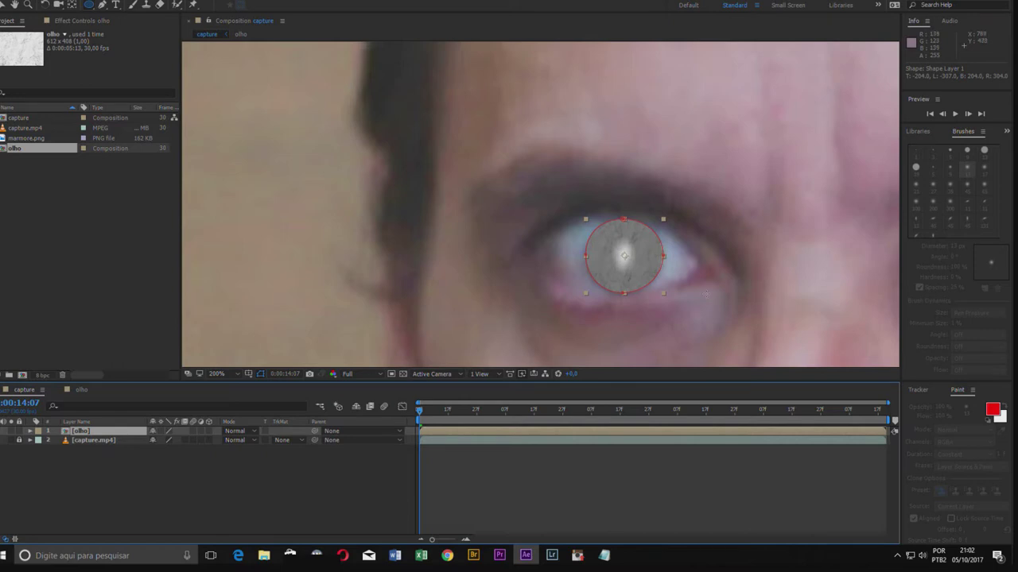
left_click(257, 432)
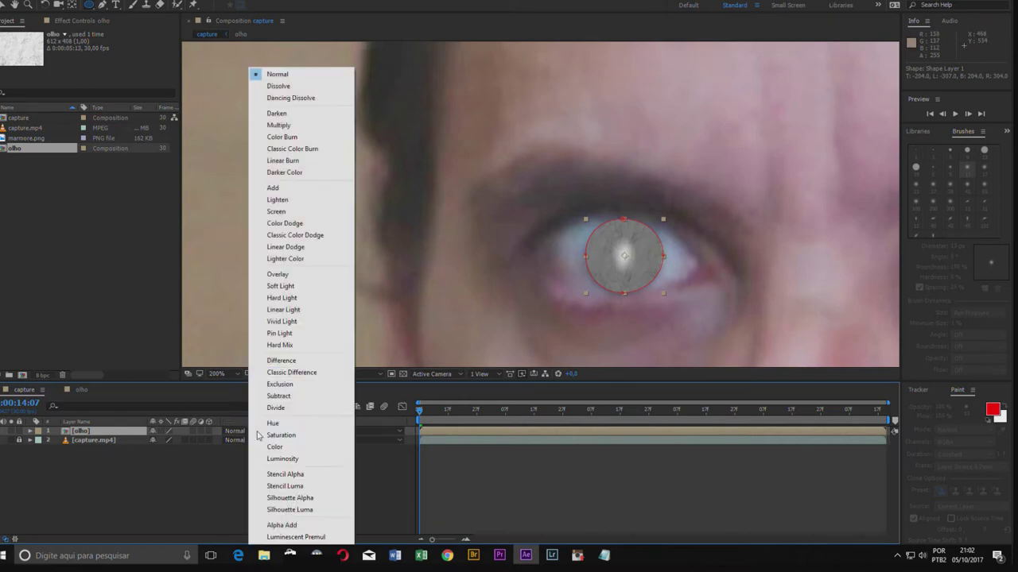
left_click(303, 227)
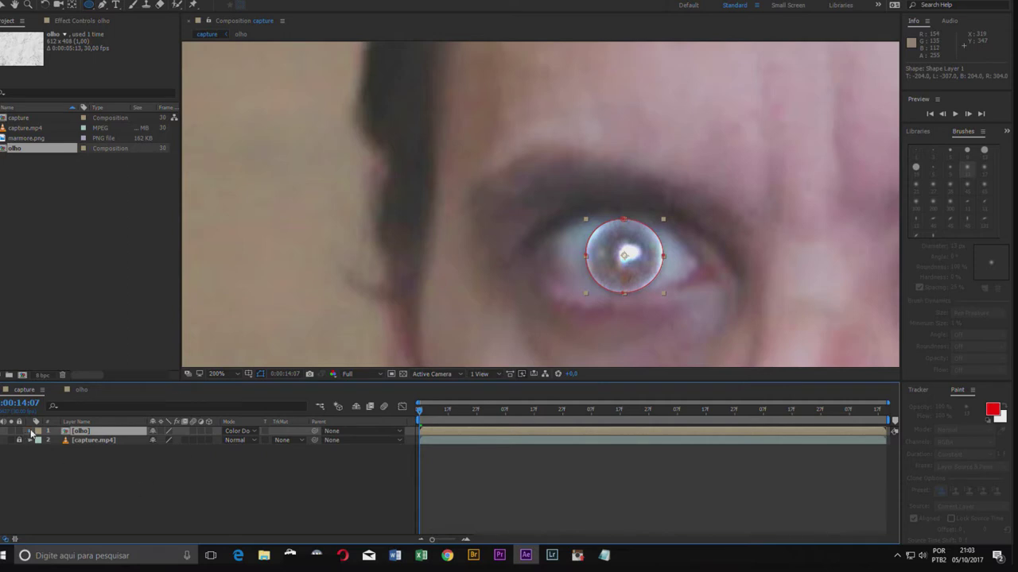
- Expand the olho layer's Masks to reveal Mask 1's settings
left_click(30, 431)
left_click(39, 441)
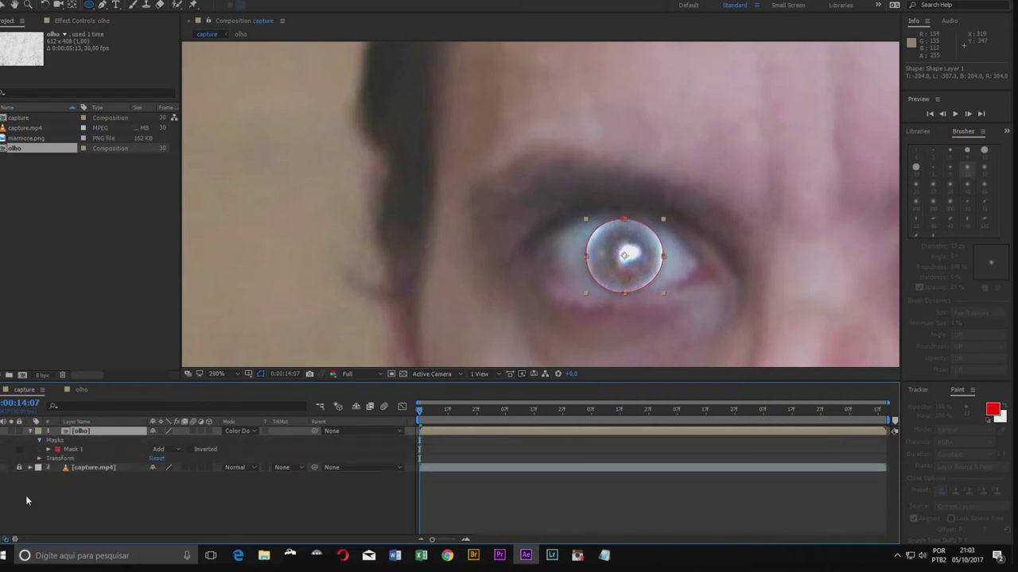
left_click(49, 450)
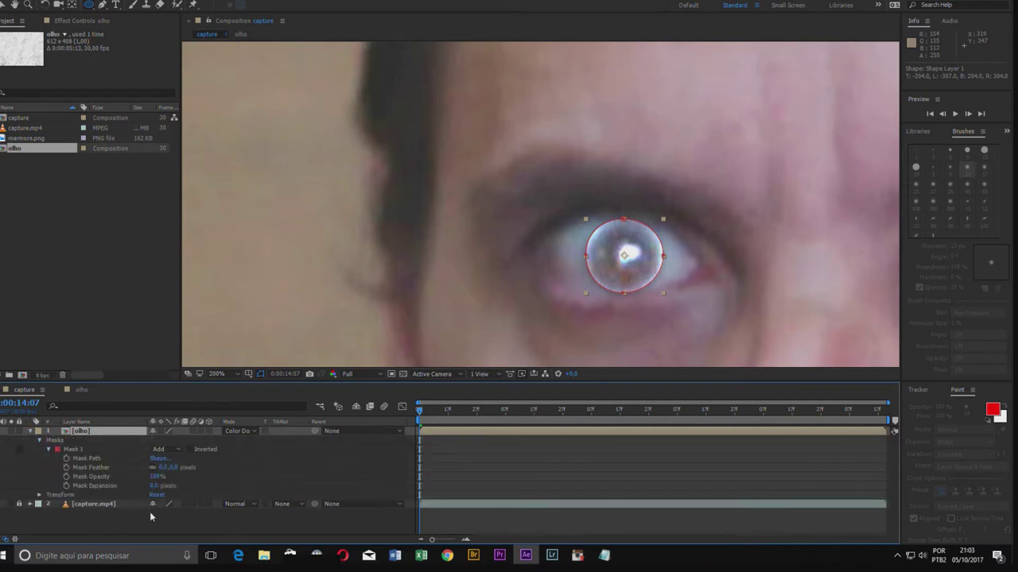
- Set Mask 1's feather to 21 pixels
scroll(645, 241, "up", 2)
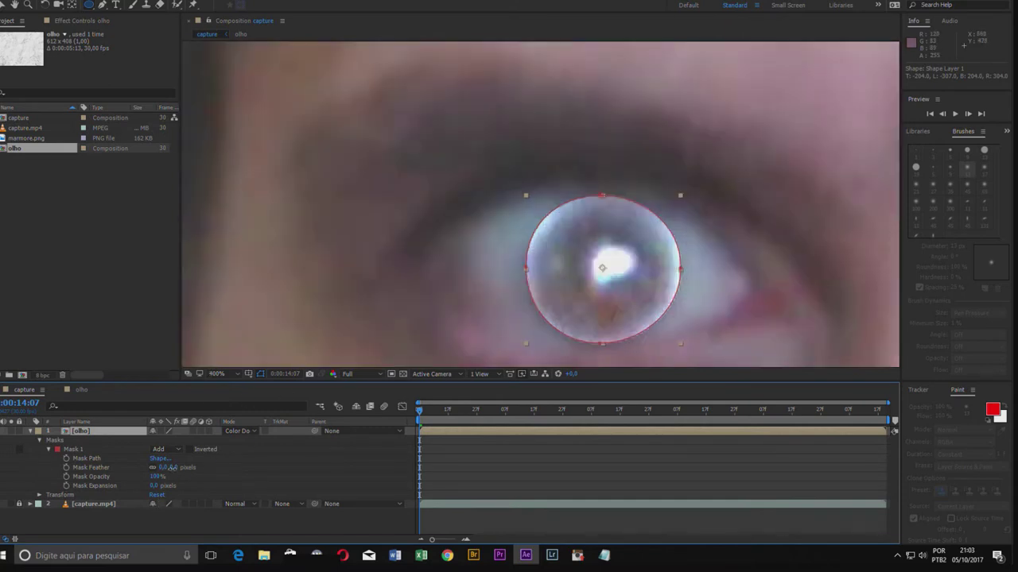
left_click_drag(164, 467, 181, 468)
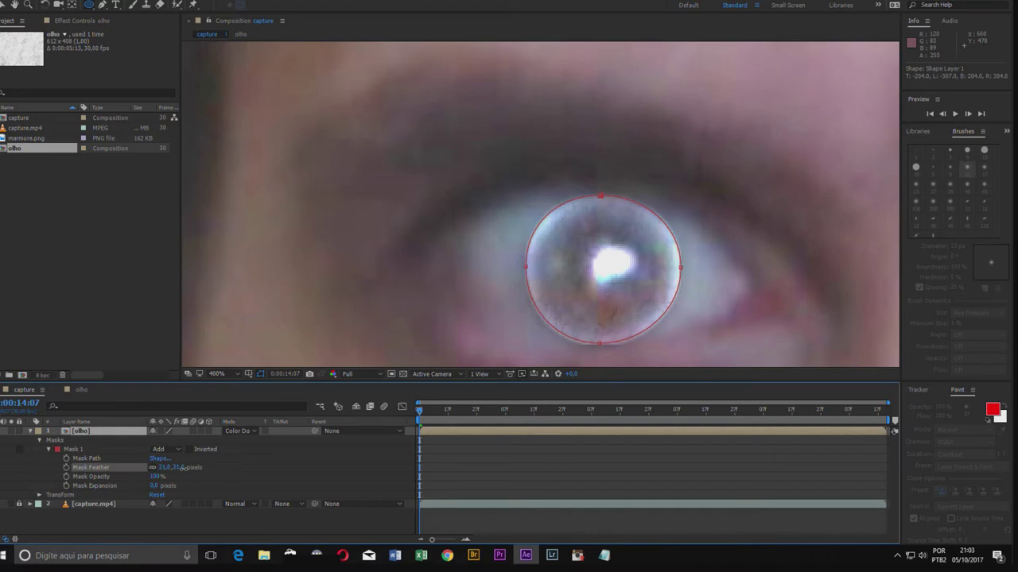
key("Return")
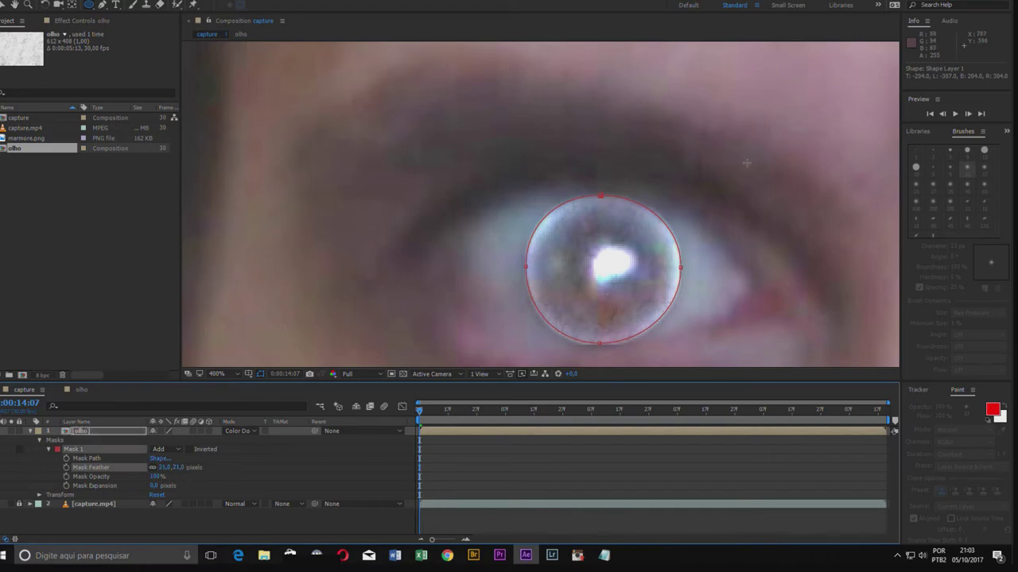
- Adjust the mask's top, left, bottom and right vertices to hug the iris
left_click(3, 5)
left_click(602, 199)
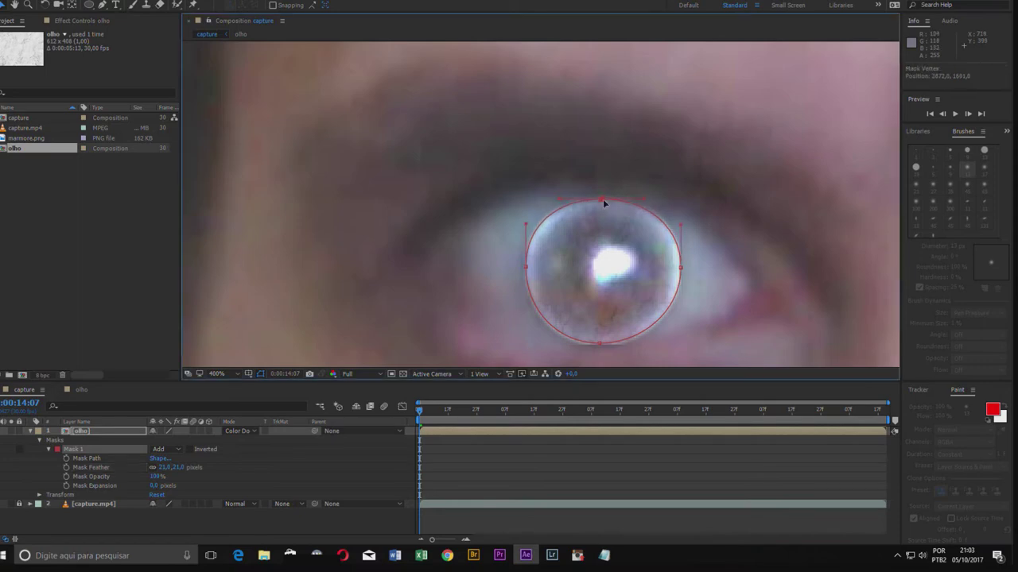
left_click(528, 271)
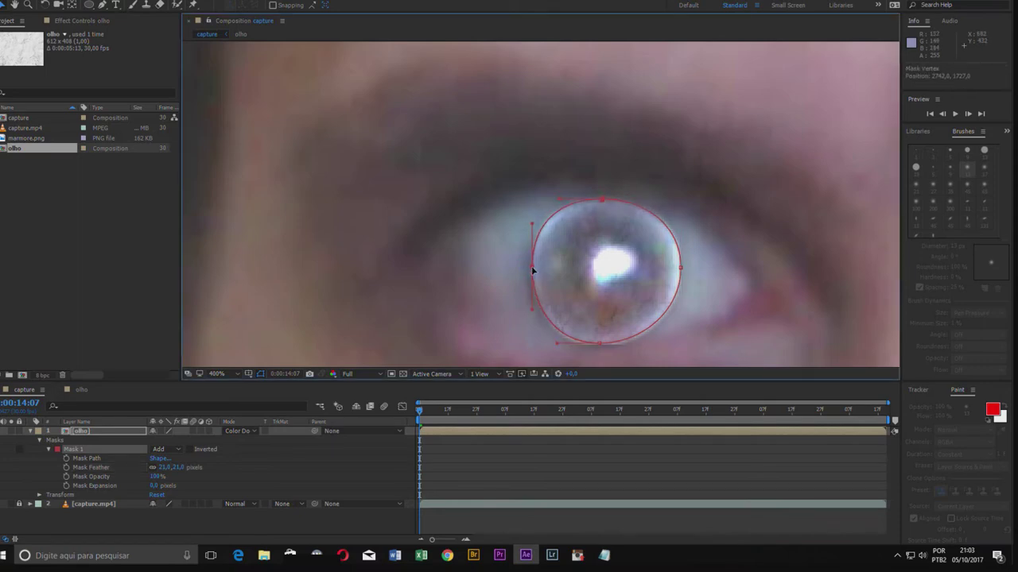
left_click(599, 342)
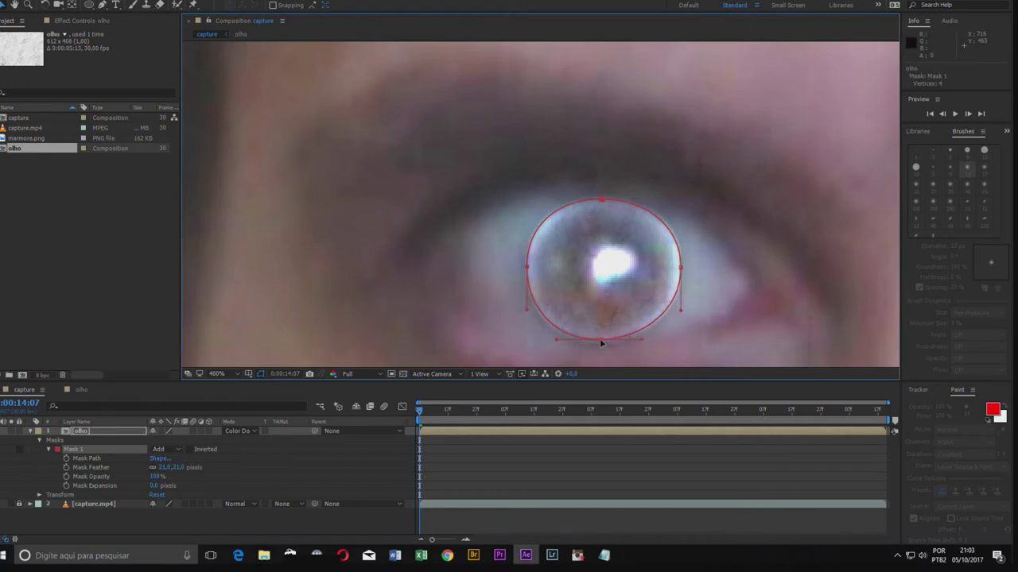
left_click(680, 270)
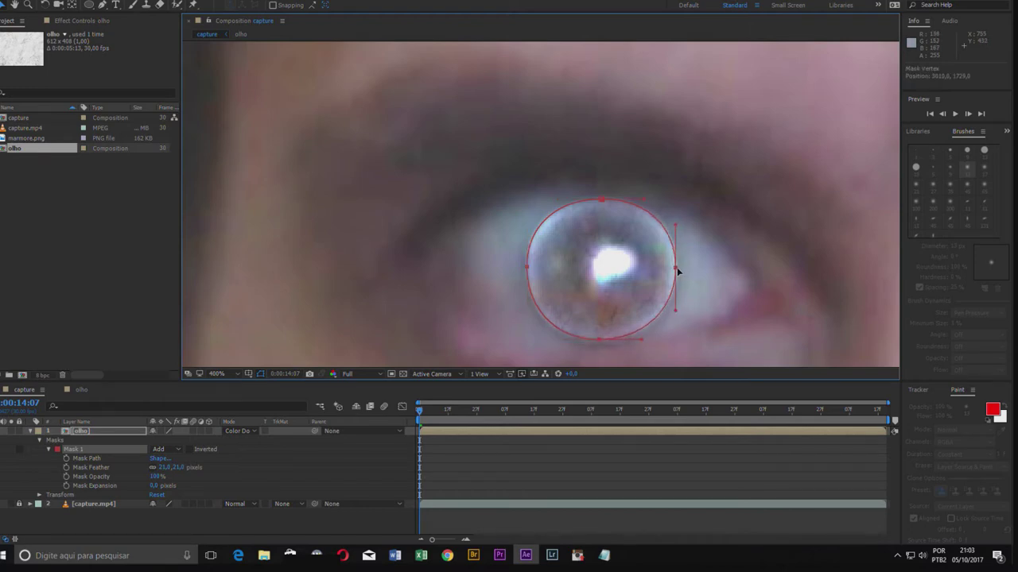
left_click_drag(680, 272, 679, 272)
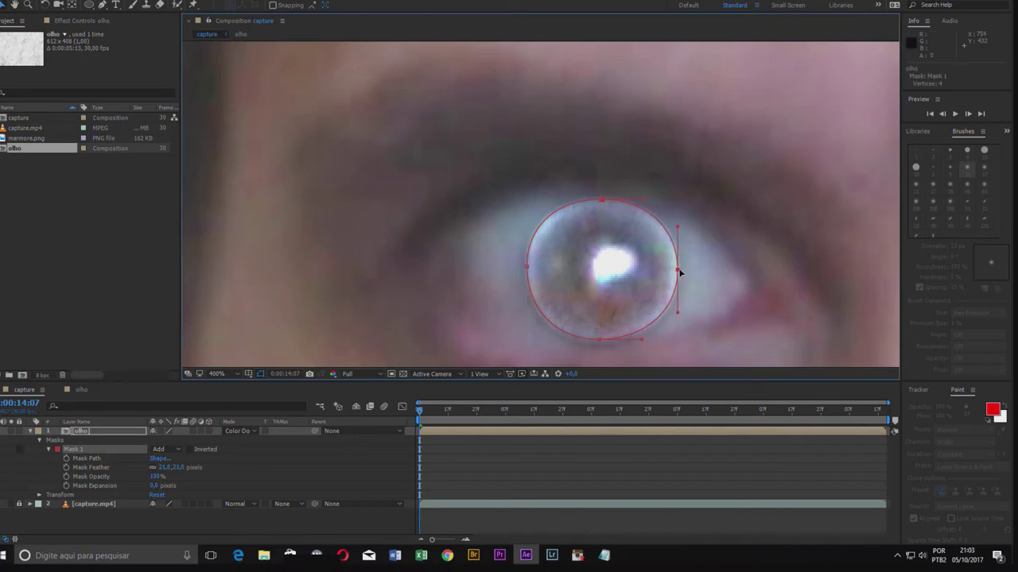
left_click(528, 270)
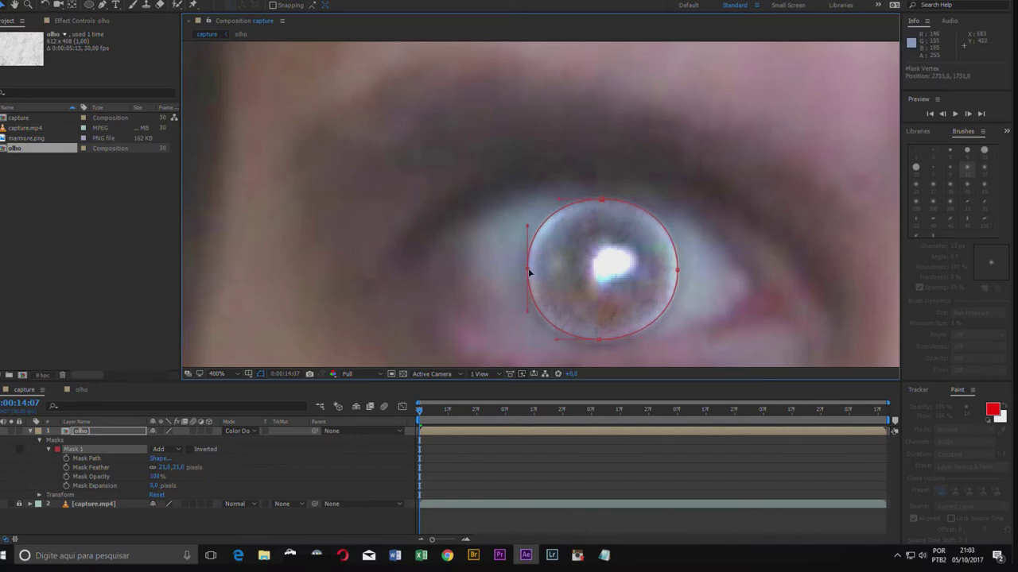
left_click(604, 204)
left_click(601, 342)
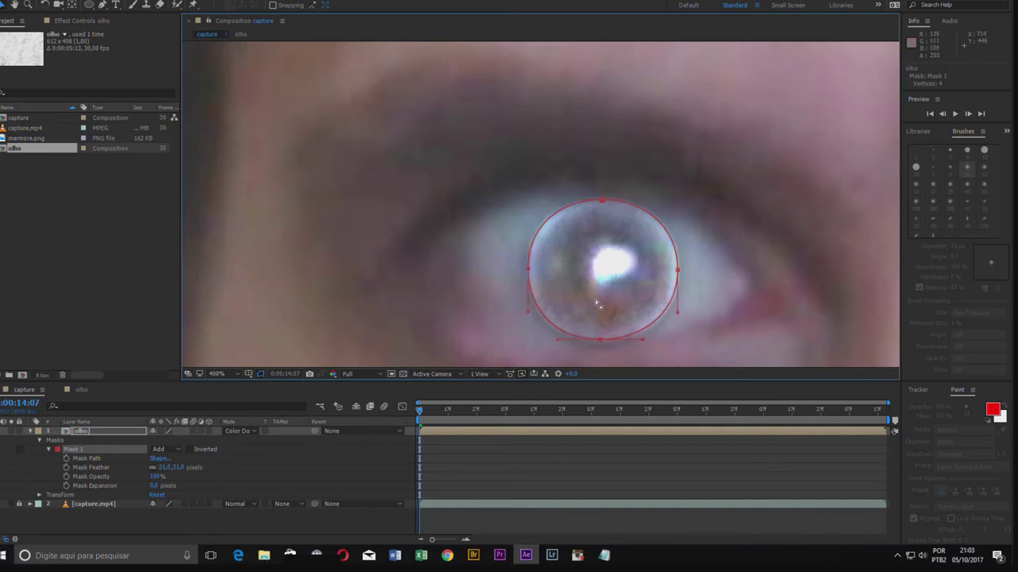
scroll(598, 305, "down", 2, "alt")
key("m")
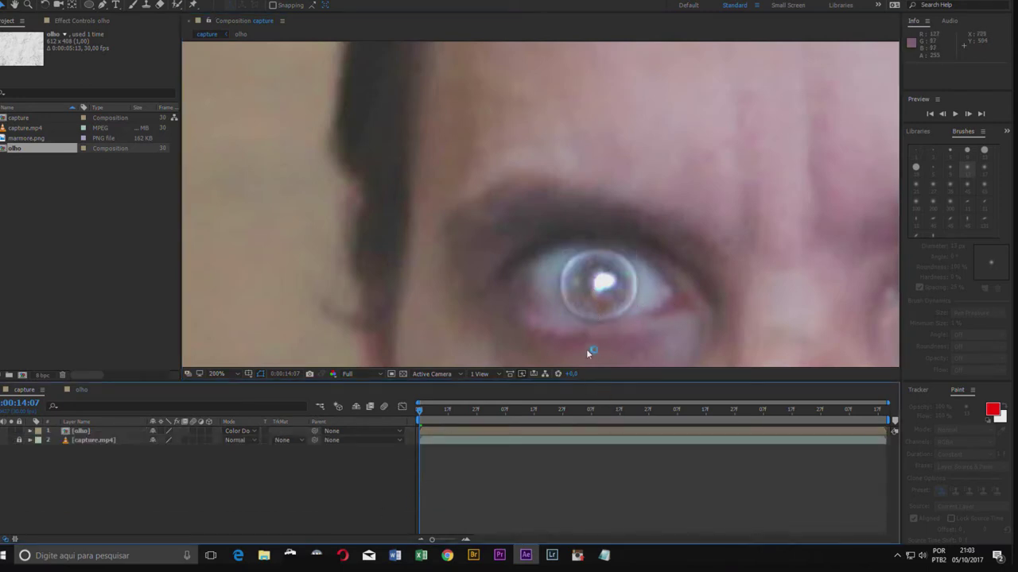
- Switch back to the olho composition with the marble ellipse
left_click(86, 389)
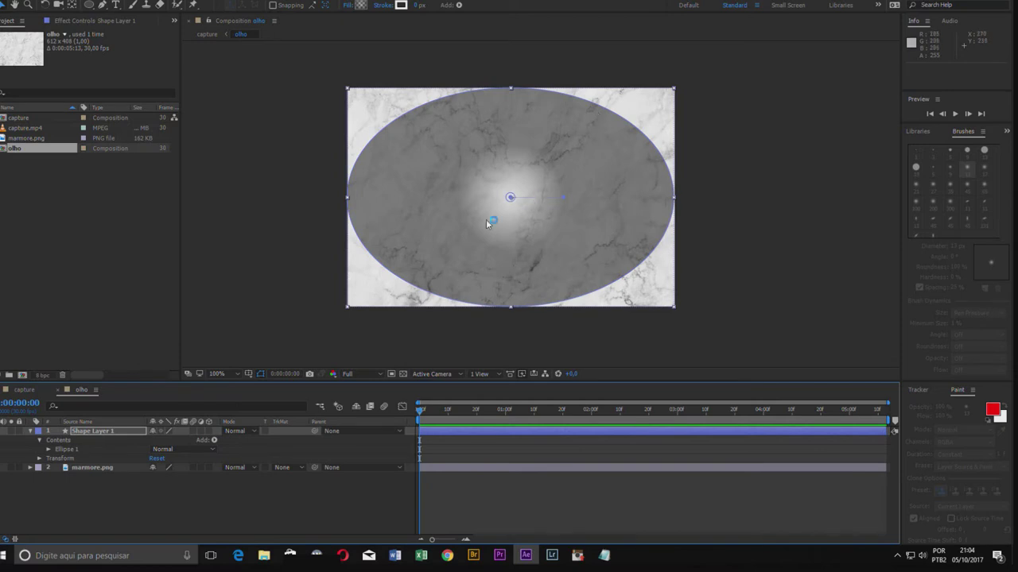
- Widen the radial gradient's bright centre and preview it on the eye footage
left_click(31, 390)
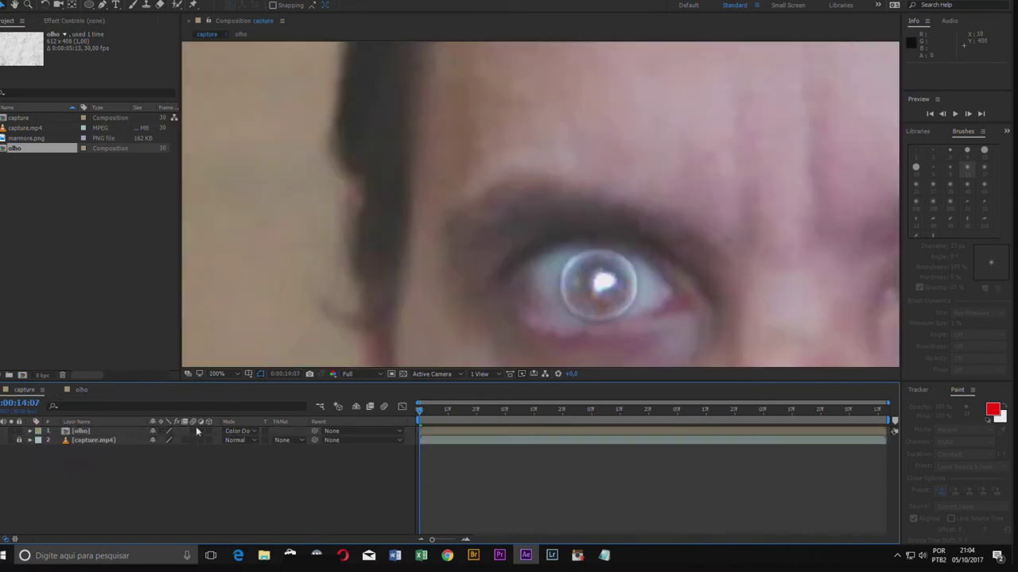
left_click(82, 390)
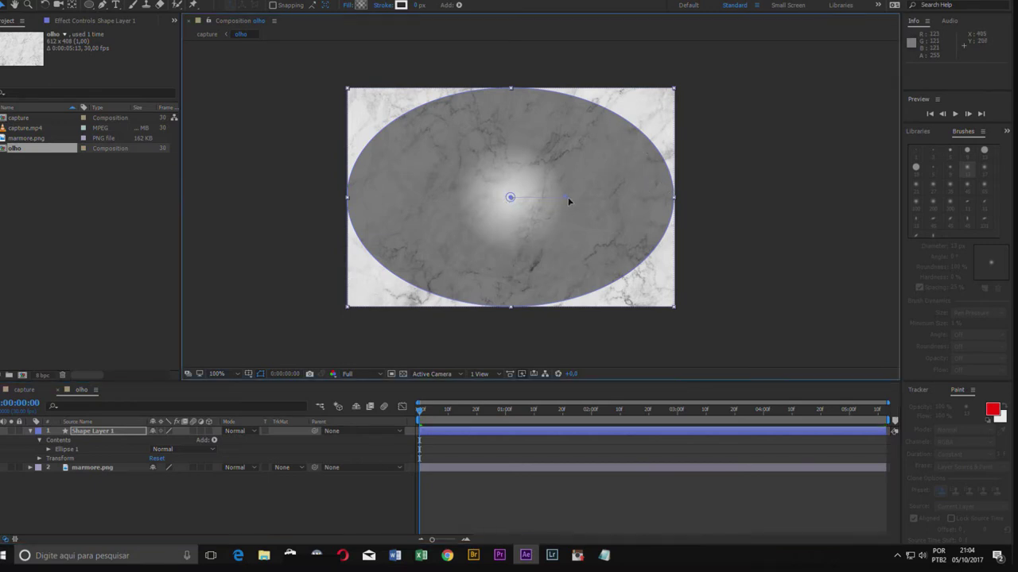
mouse_move(564, 202)
left_mouse_down()
mouse_move(622, 205)
mouse_move(657, 141)
mouse_move(674, 202)
left_mouse_up()
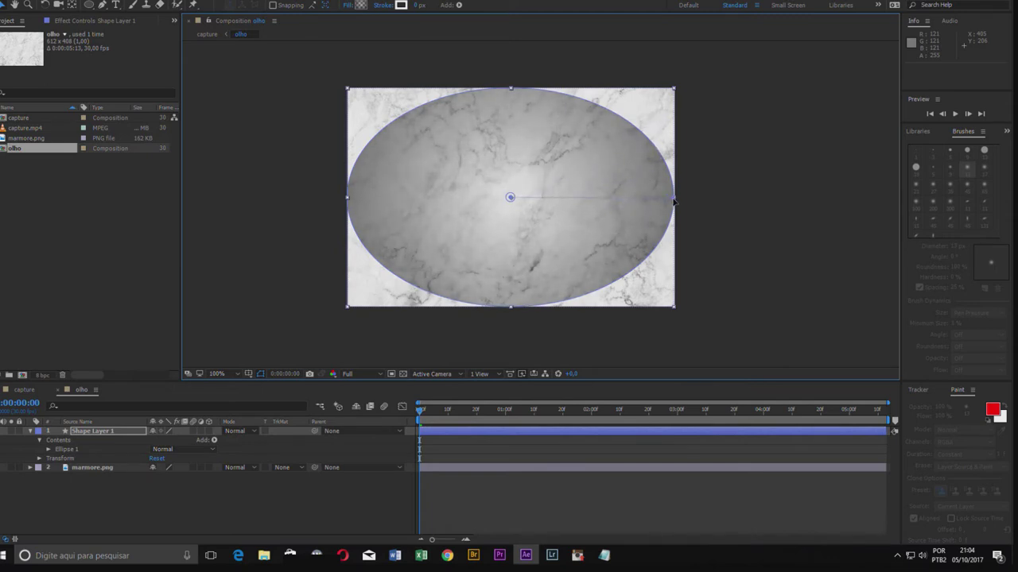
left_click(24, 389)
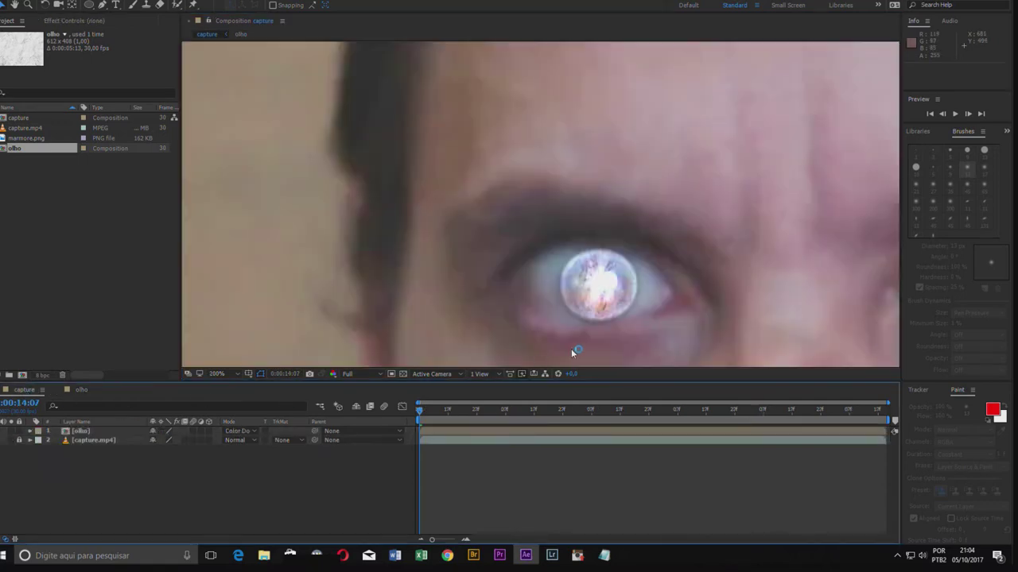
- Move the gradient highlight up-right and compare the eye with the overlay toggled off
left_click(81, 390)
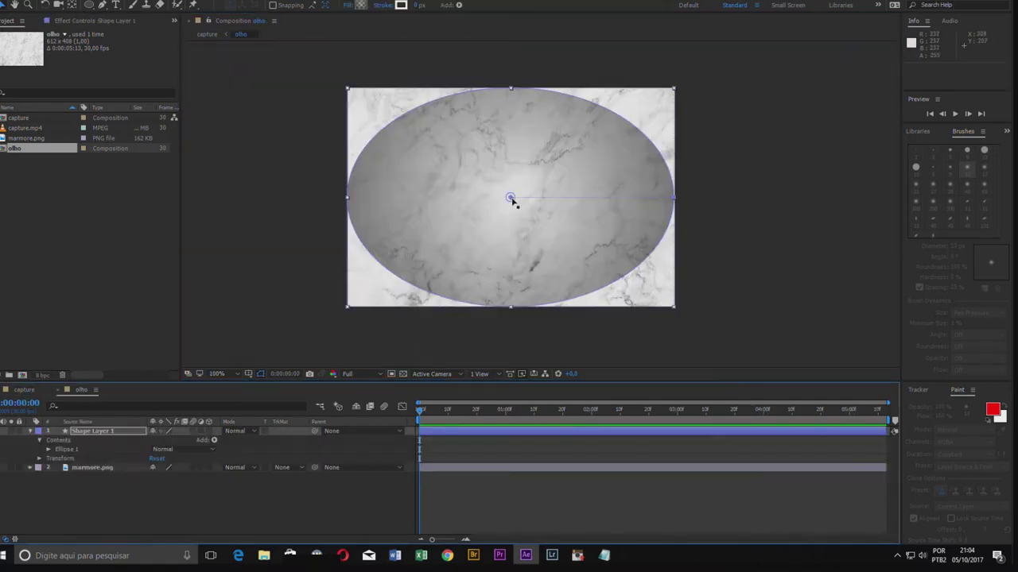
left_click_drag(511, 197, 541, 185)
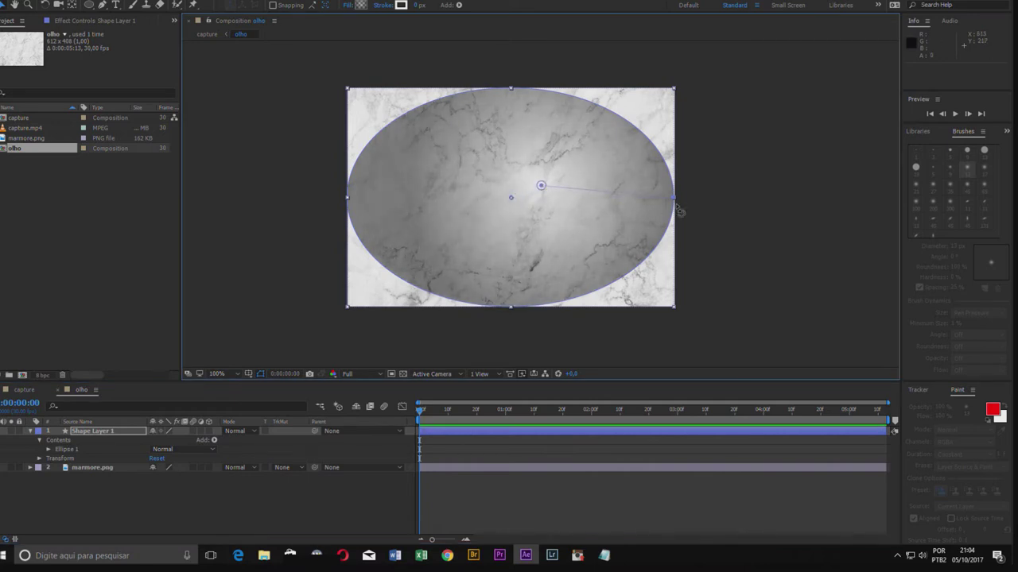
left_click_drag(675, 199, 652, 125)
left_click(24, 390)
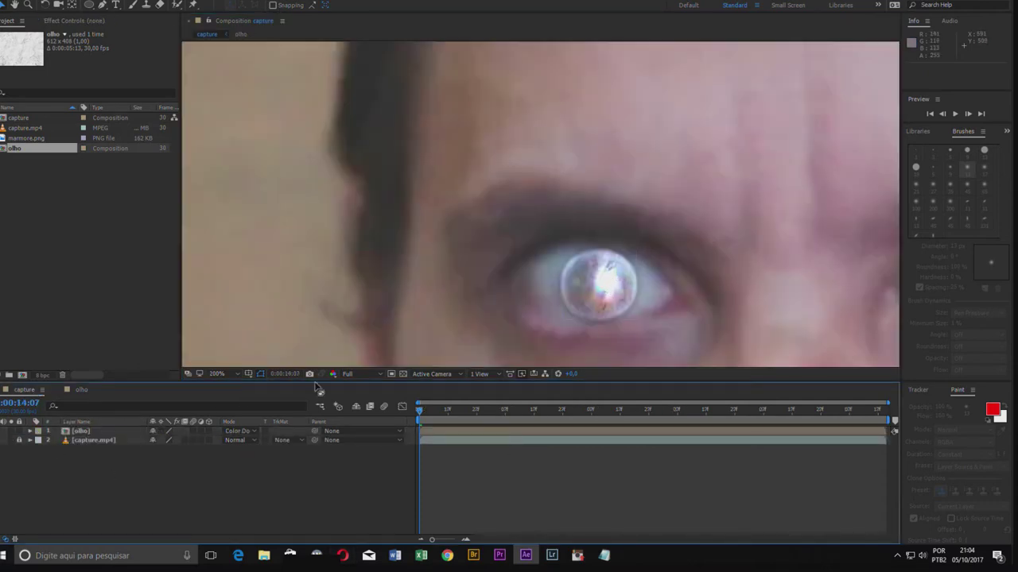
left_click(12, 431)
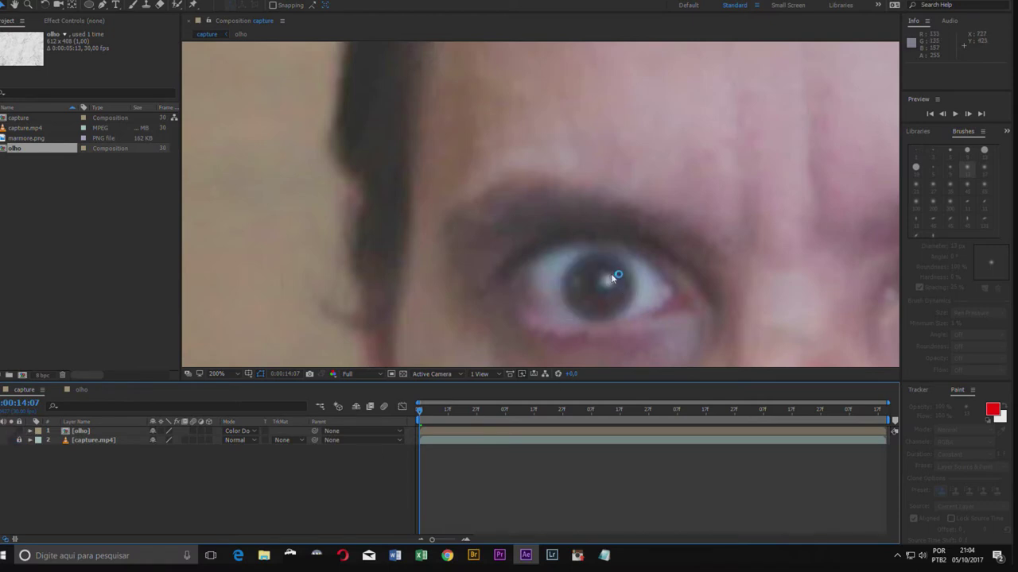
left_click(2, 432)
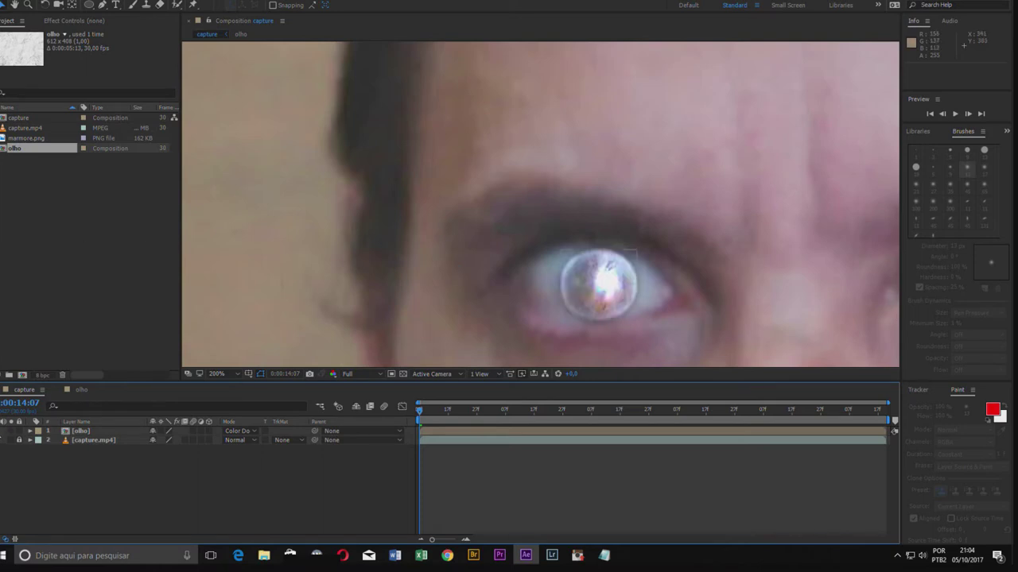
- Extend the gradient end toward the top right and view the glowing eye
left_click(80, 391)
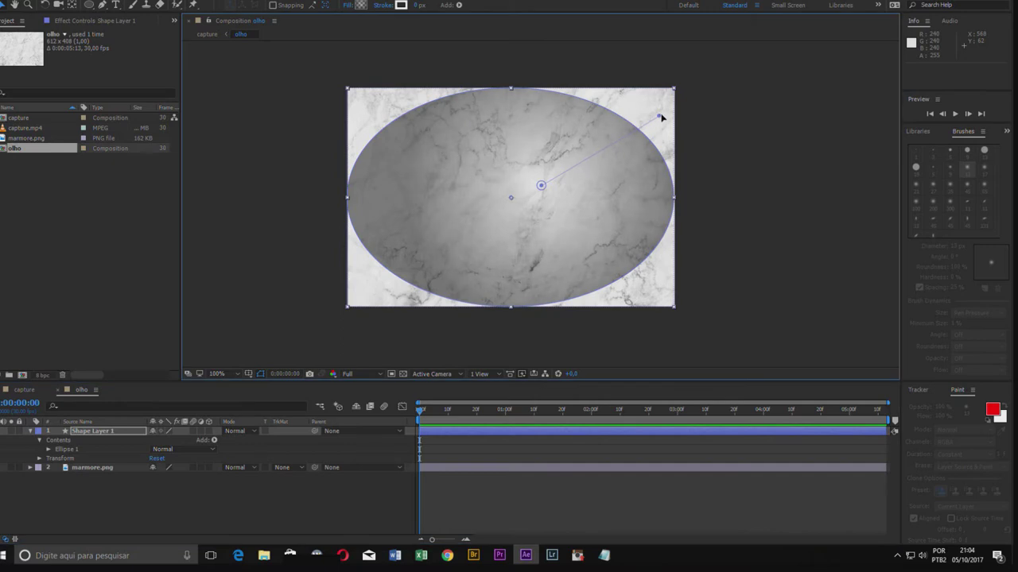
left_click_drag(651, 123, 670, 111)
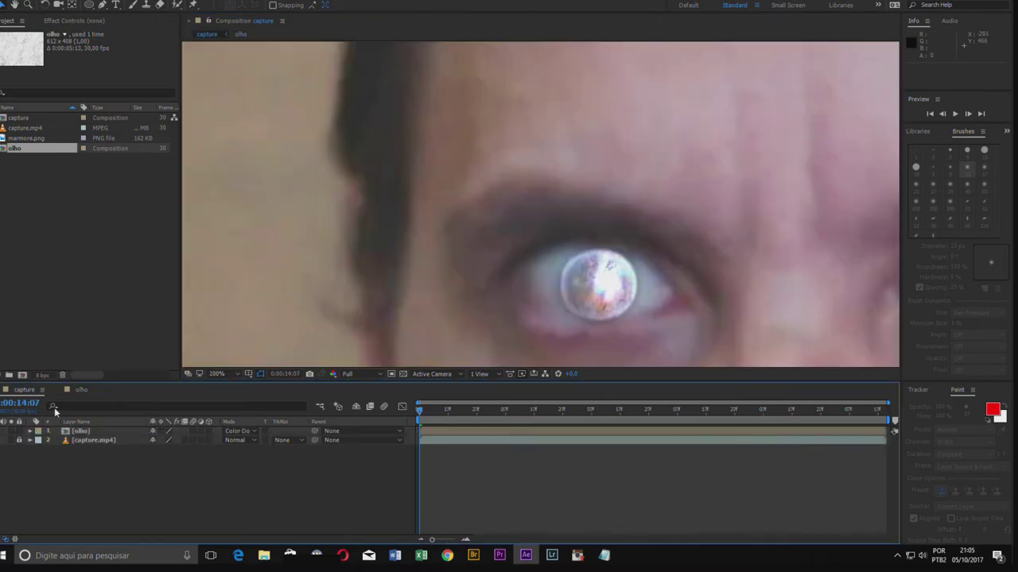
left_click(24, 390)
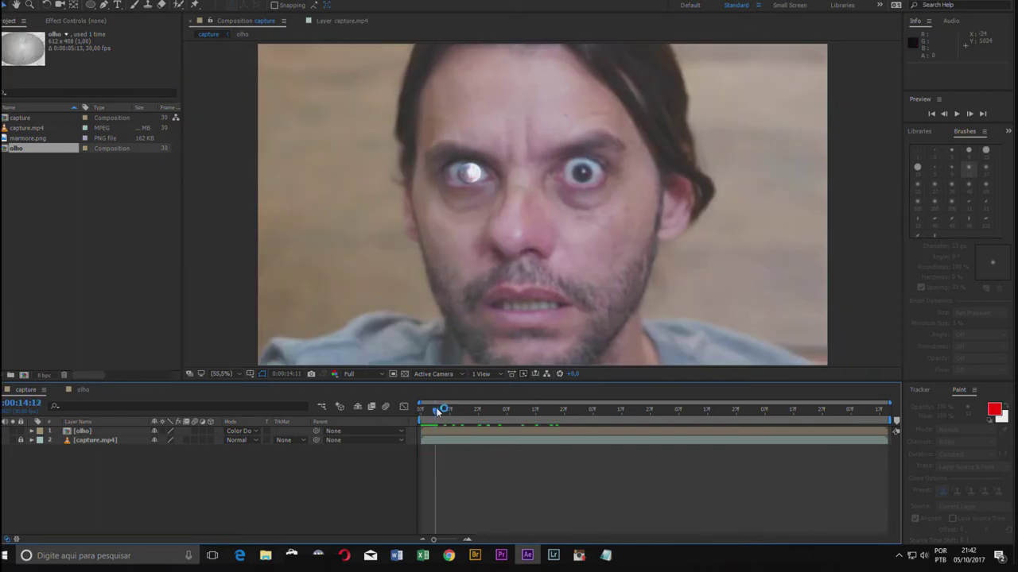
- Review the footage, then add a Null 1 null object at the top of the capture composition
left_click_drag(504, 411, 408, 414)
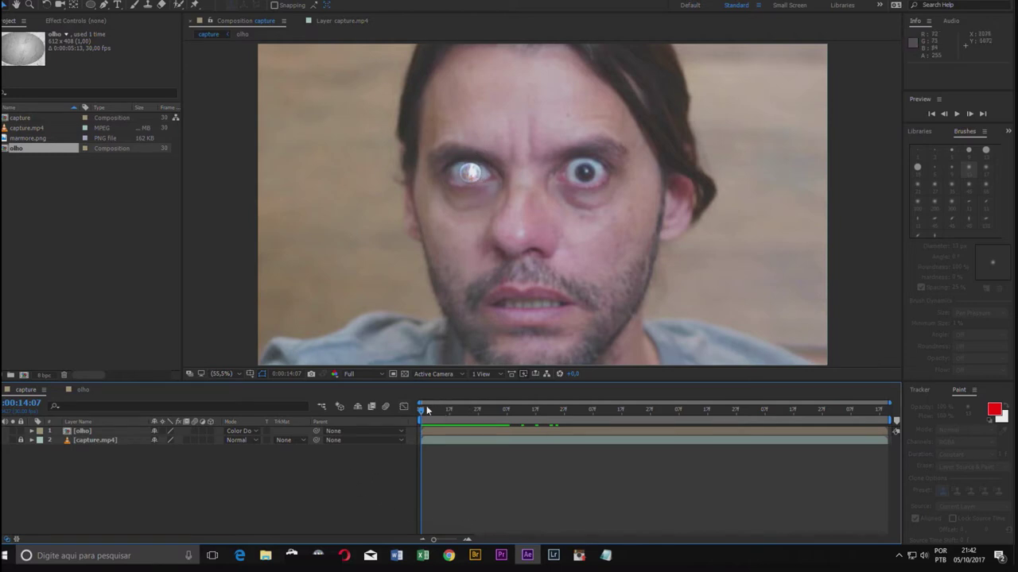
right_click(218, 483)
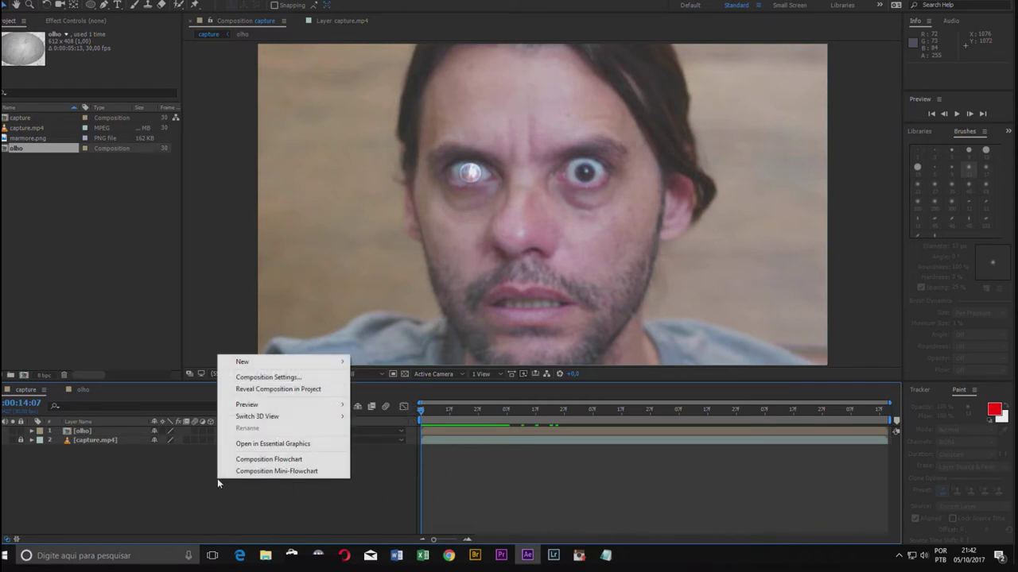
mouse_move(295, 364)
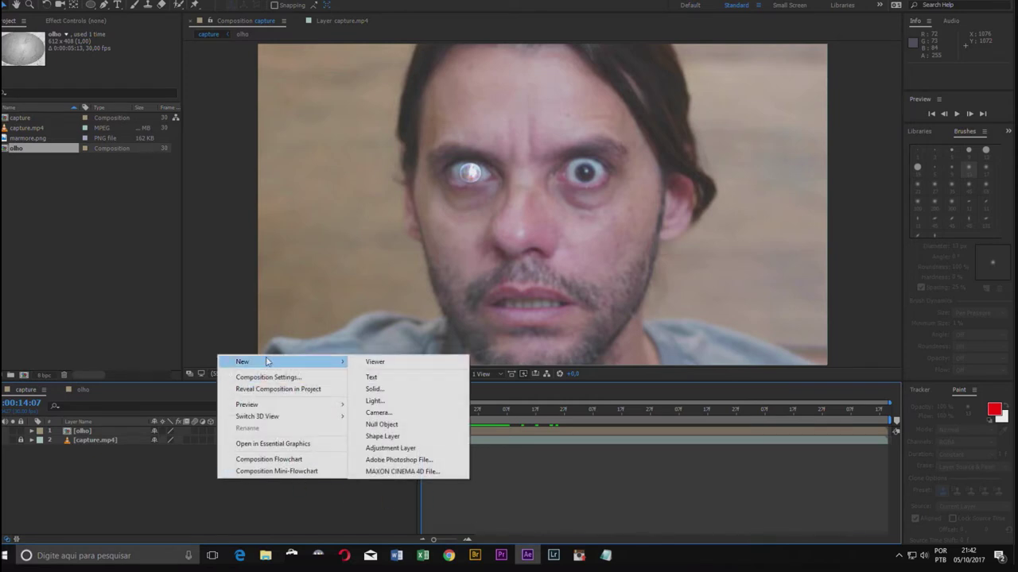
left_click(394, 425)
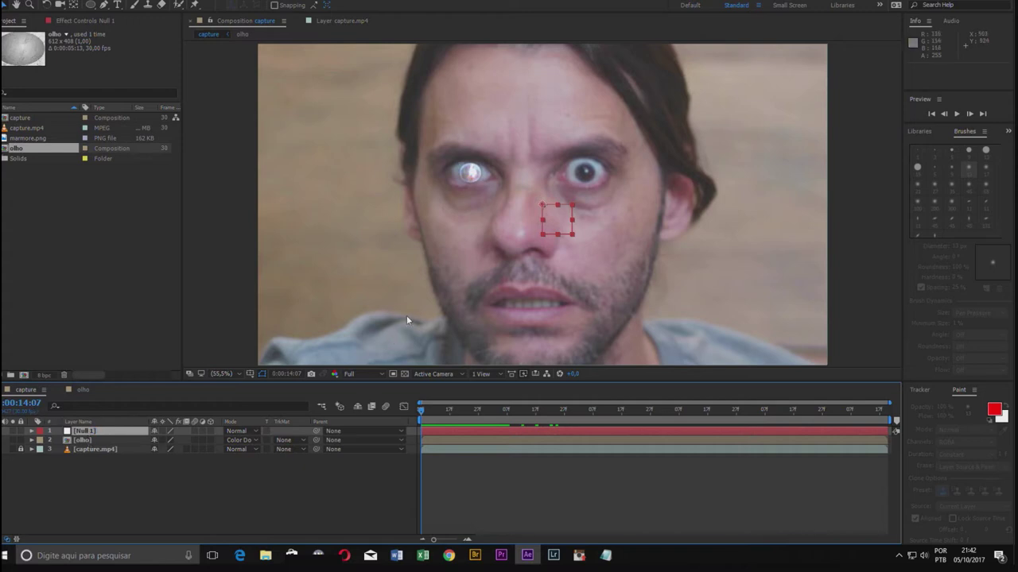
- Show the Tracker controls, select capture.mp4, hide the olho layer, and start Track Motion
left_click(919, 391)
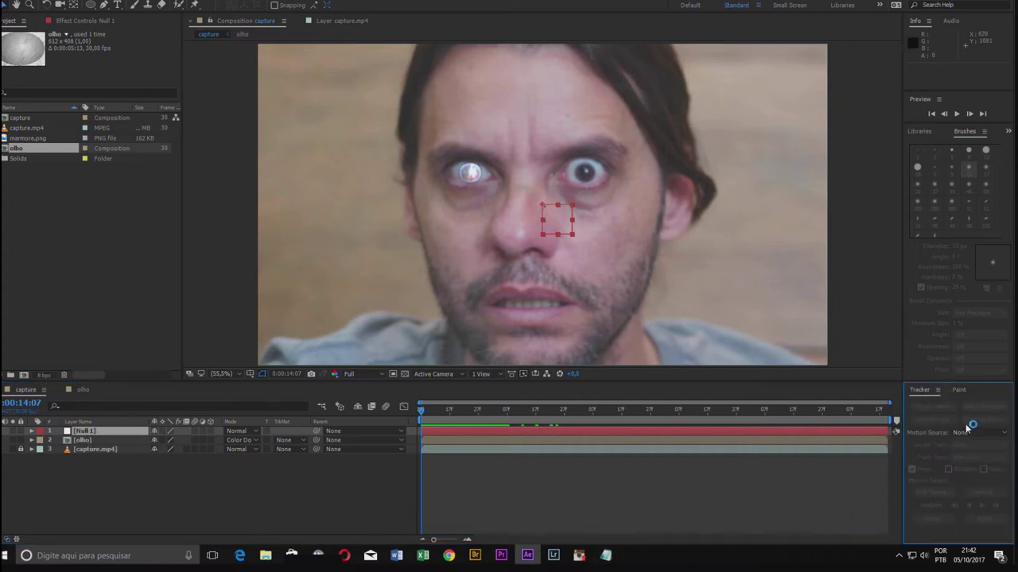
key("alt+w")
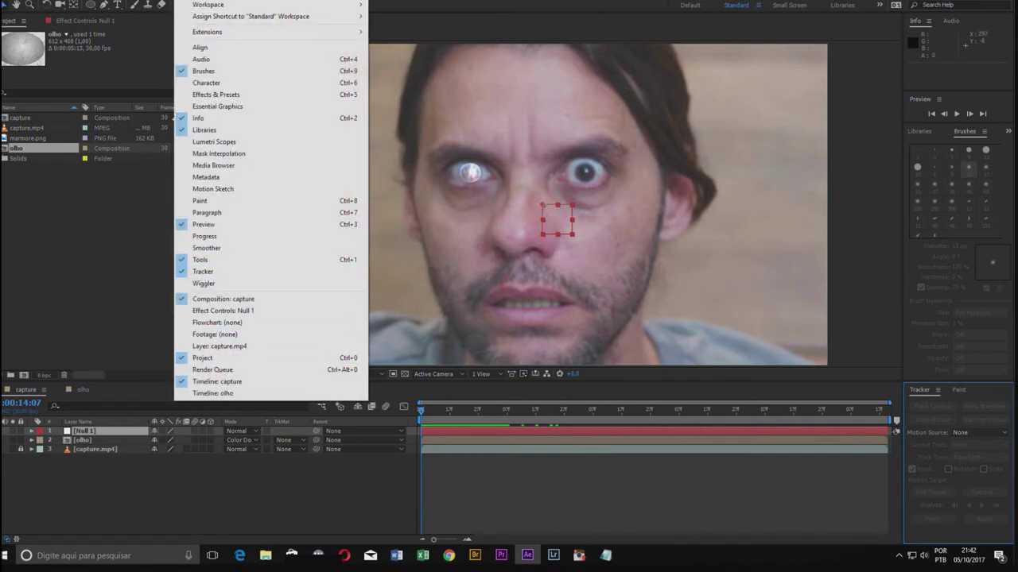
key("Escape")
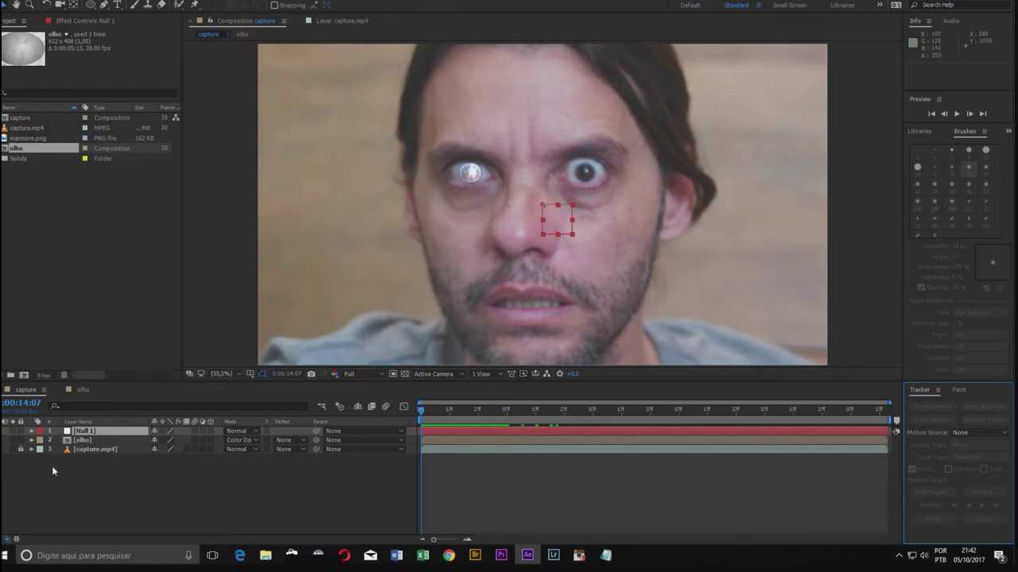
left_click(93, 450)
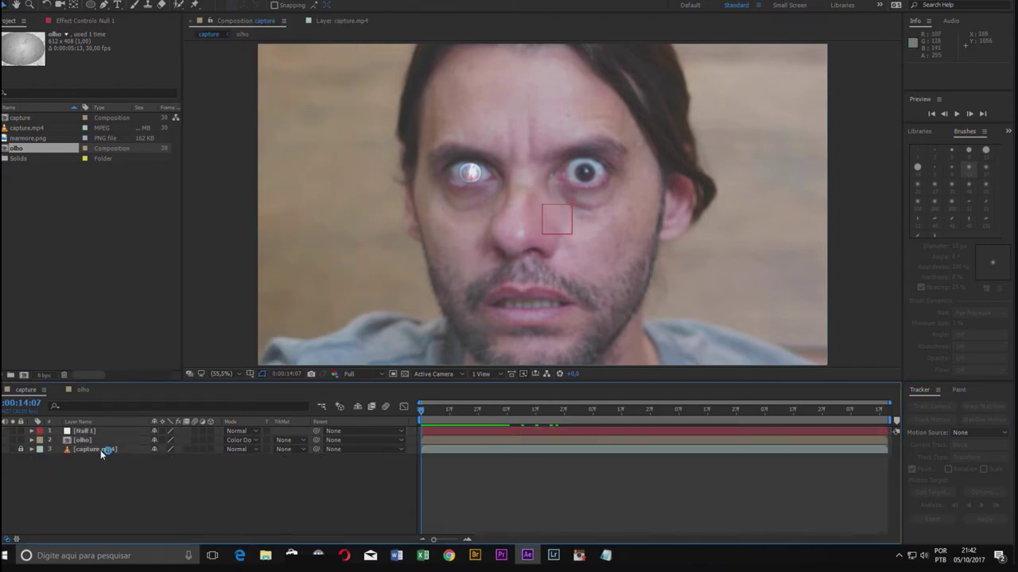
left_click(88, 450)
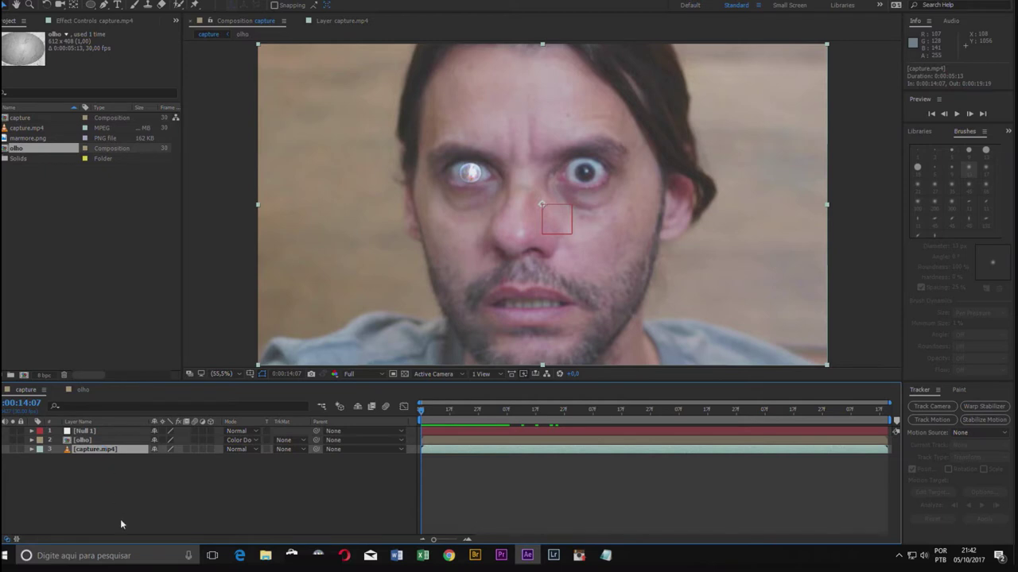
left_click(5, 439)
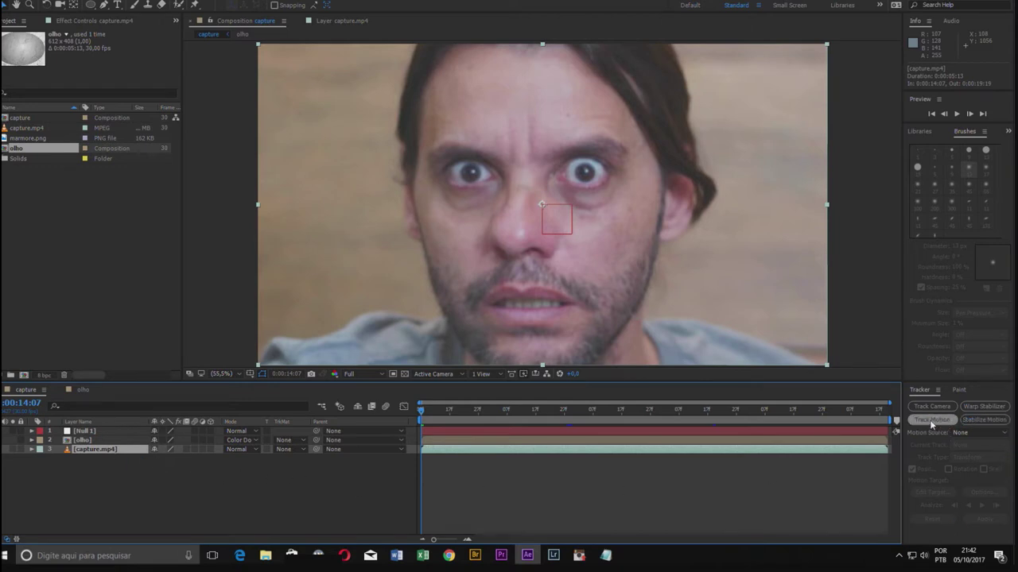
left_click(931, 420)
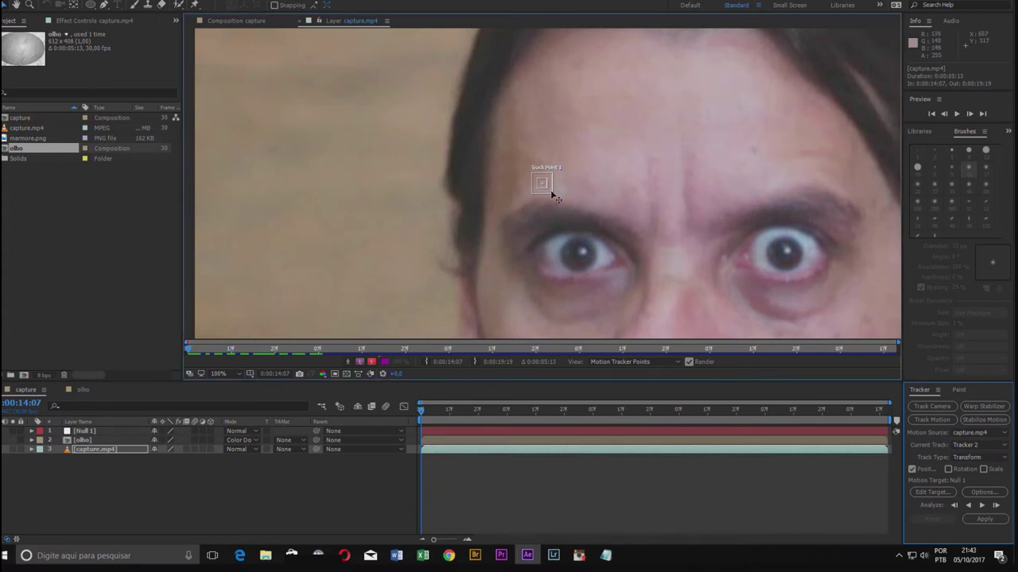
- Move Track Point 1 onto the left-hand eye and enlarge its search and feature boxes
left_click_drag(552, 191, 590, 269)
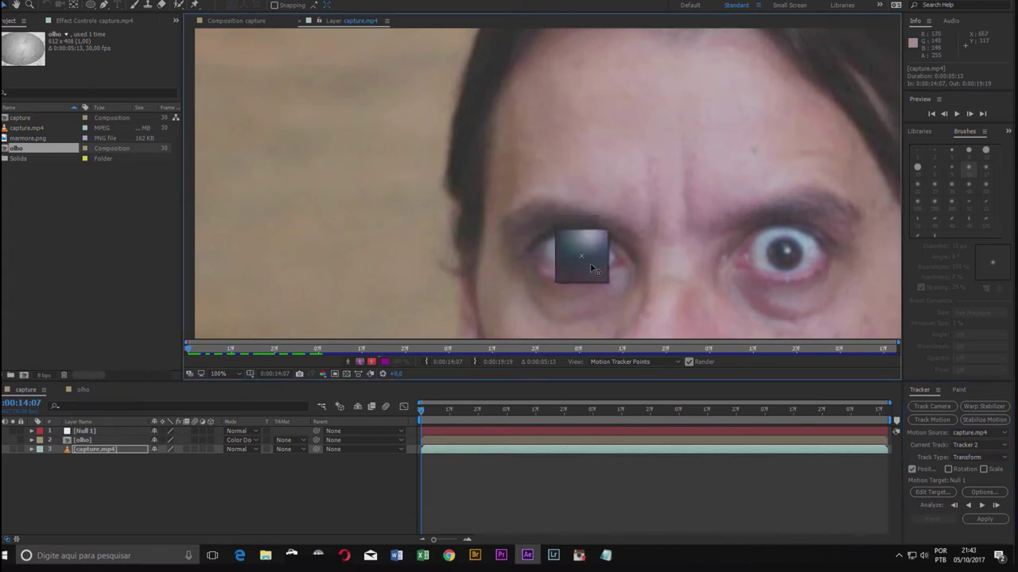
scroll(602, 279, "up", 4)
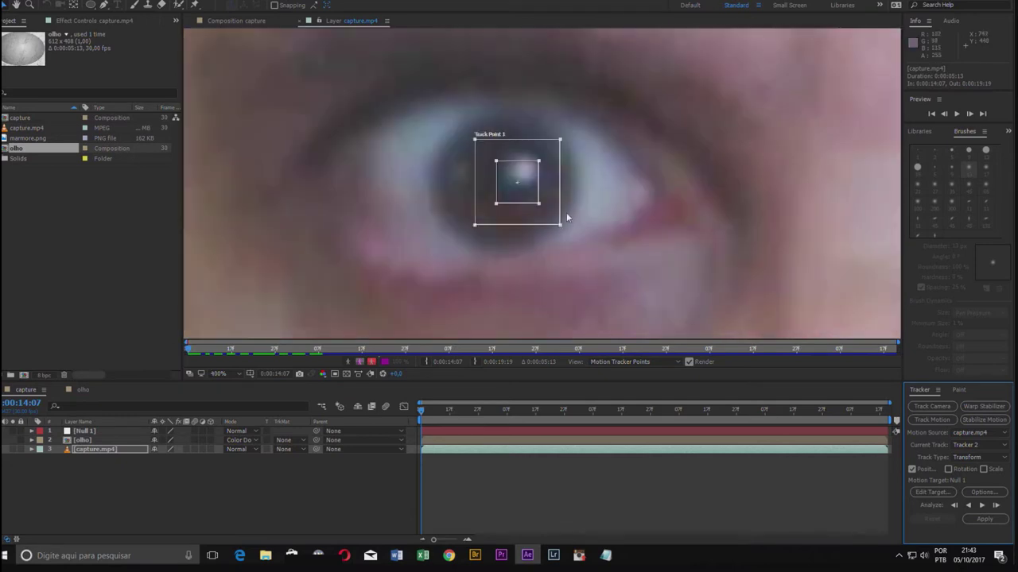
left_click_drag(560, 224, 638, 274)
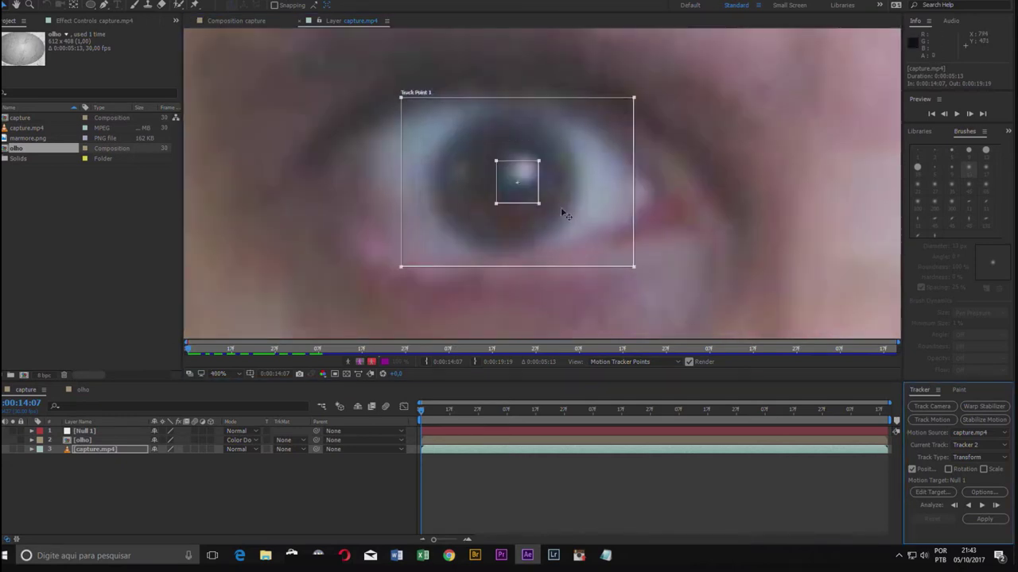
left_click_drag(539, 205, 606, 258)
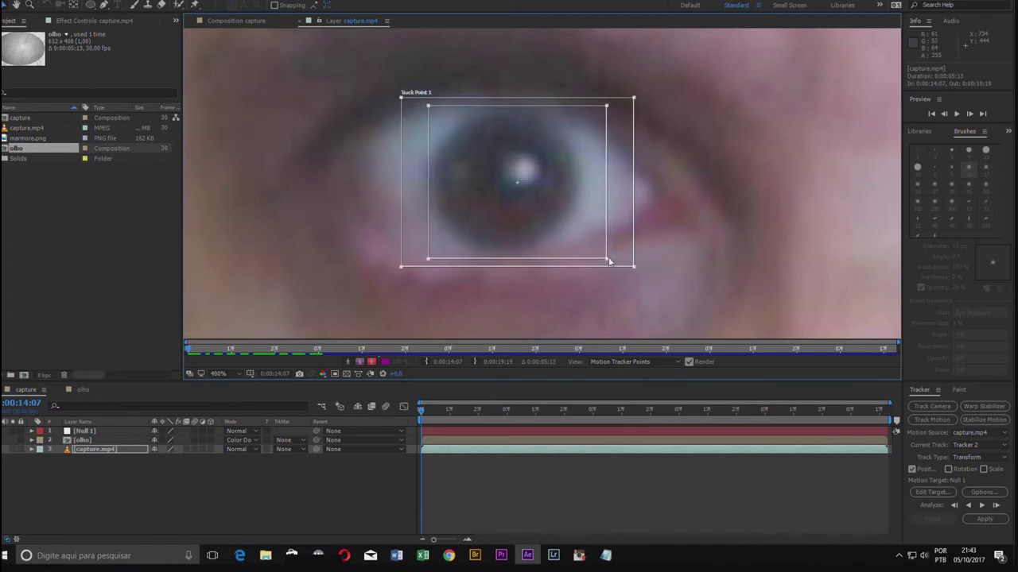
- Centre the feature box on the iris and widen the search region around the whole eye
left_click(644, 94)
left_click_drag(635, 100, 671, 72)
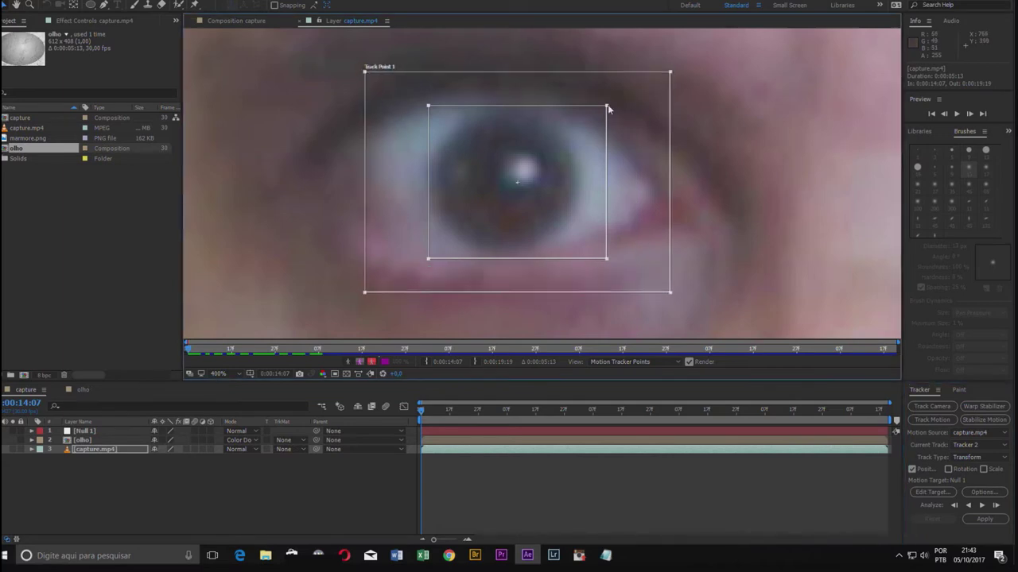
left_click_drag(607, 107, 621, 108)
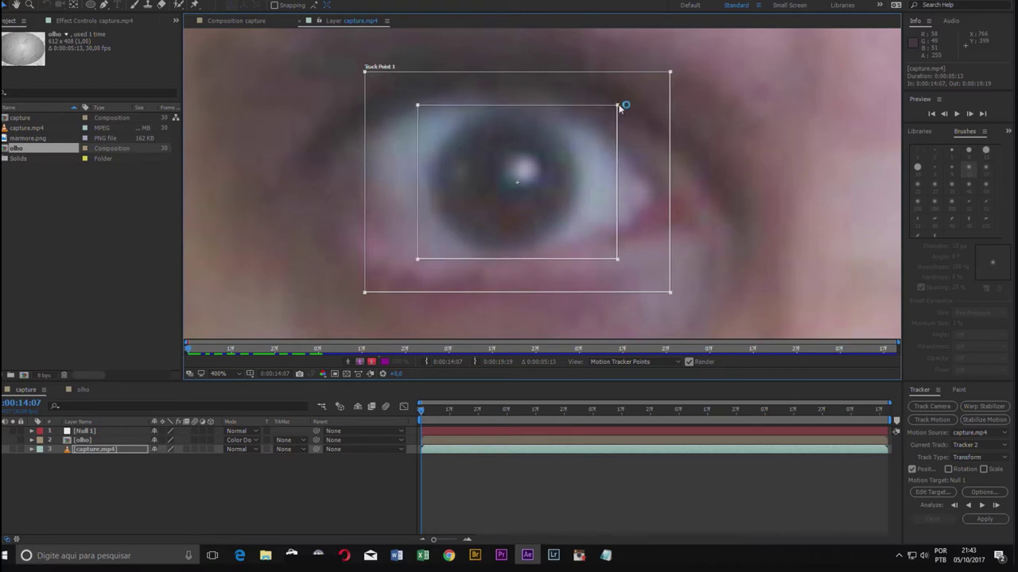
left_click_drag(605, 183, 594, 181)
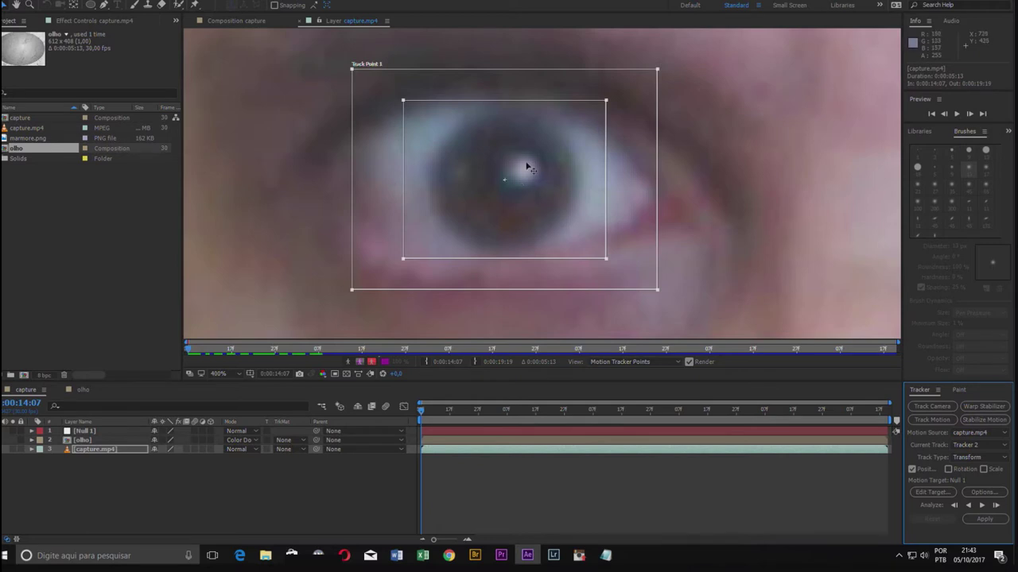
left_click_drag(657, 70, 702, 78)
left_click_drag(704, 75, 697, 72)
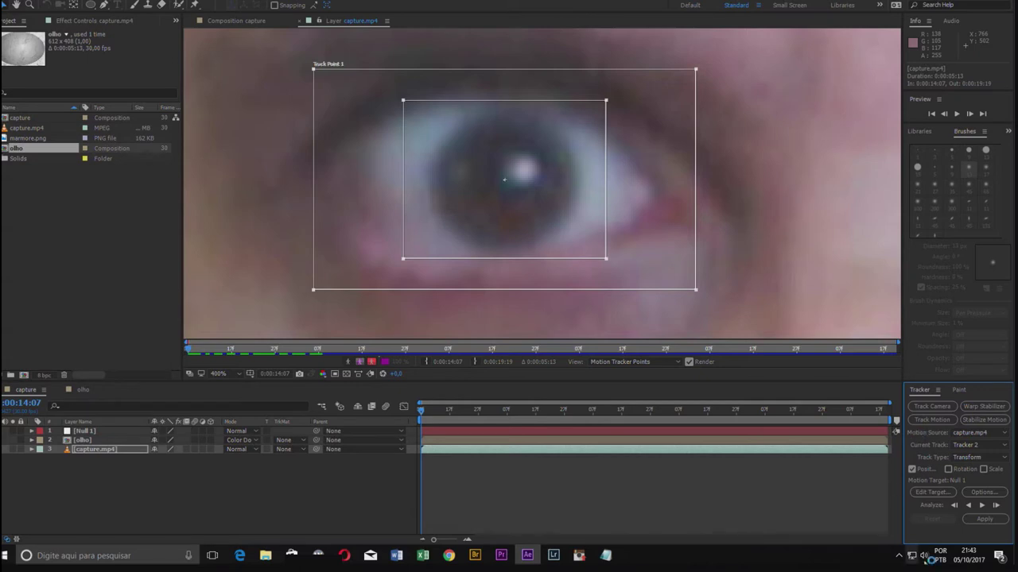
- Analyze the eye track forward through the clip and re-centre the tracked eye in view
left_click(982, 506)
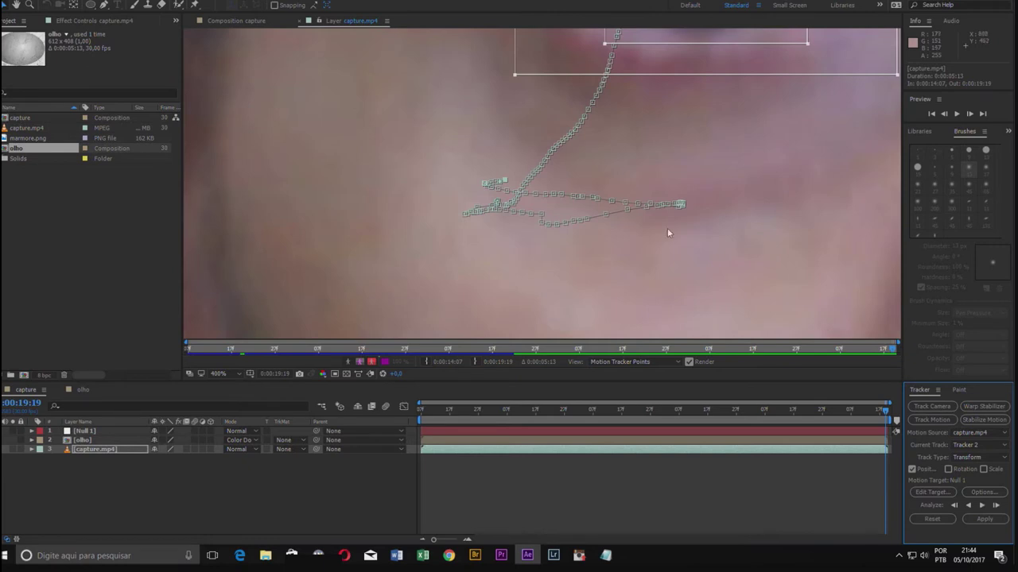
mouse_move(756, 142)
left_mouse_down()
mouse_move(638, 225)
mouse_move(569, 252)
mouse_move(519, 331)
left_mouse_up()
mouse_move(742, 220)
left_mouse_down()
mouse_move(740, 230)
mouse_move(786, 203)
left_mouse_up()
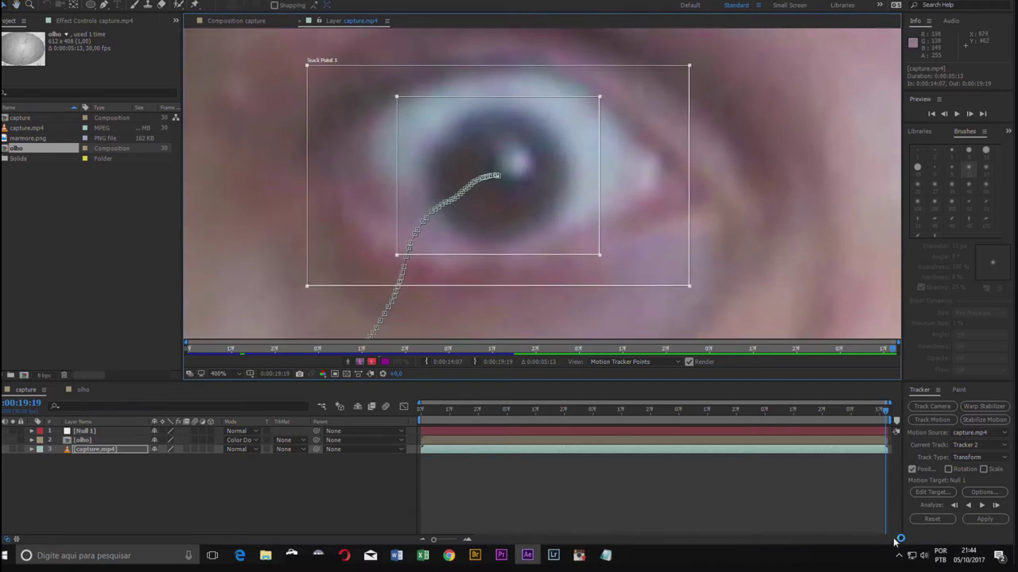
- Set Null 1 as the motion target and apply the track in X and Y
left_click(933, 493)
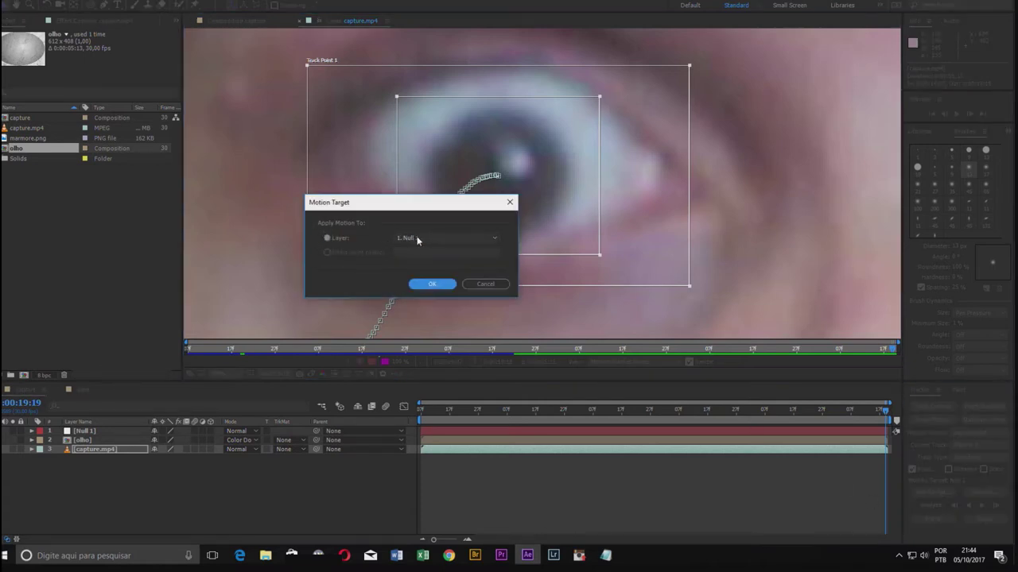
left_click(441, 286)
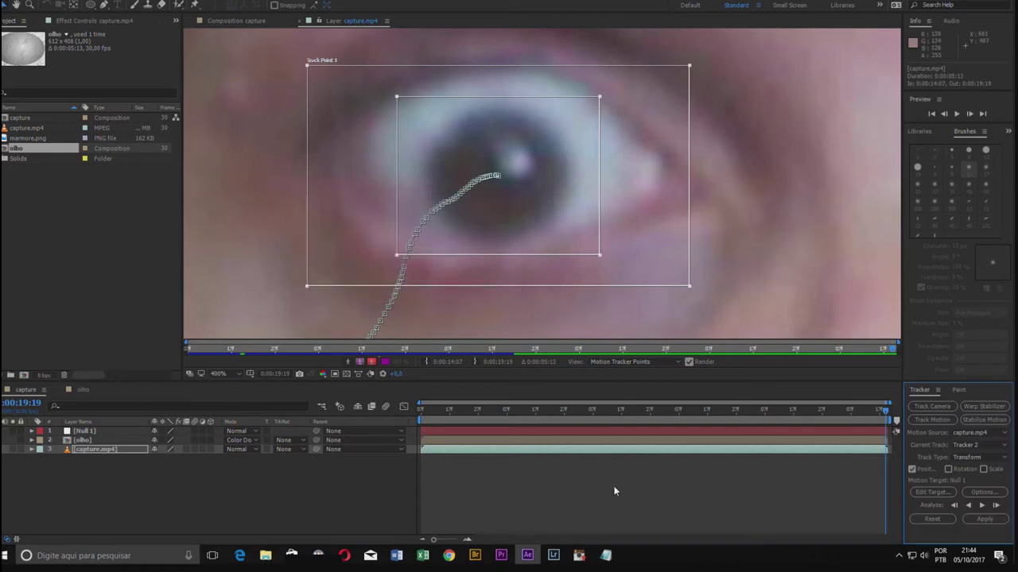
left_click(986, 519)
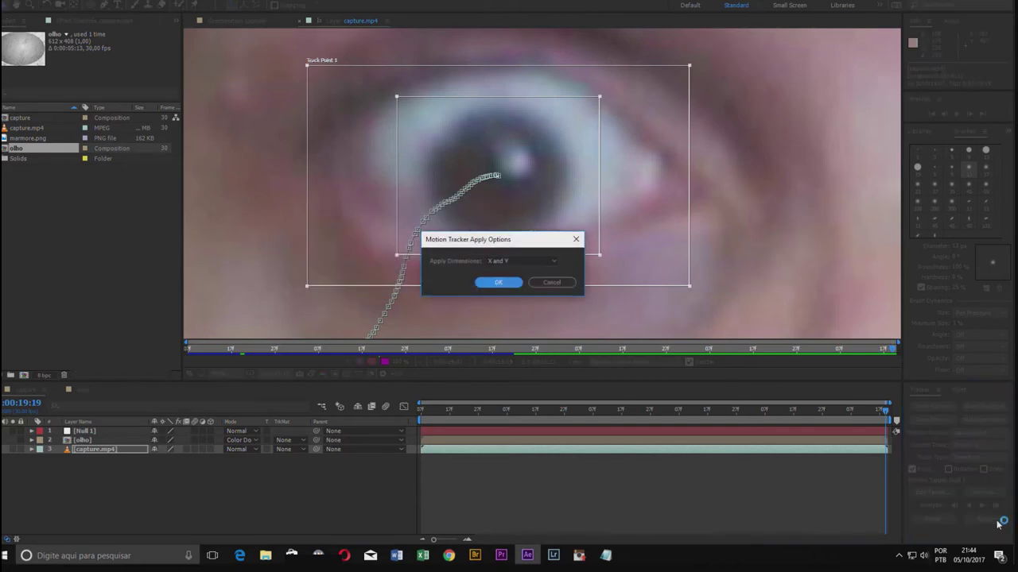
left_click(500, 282)
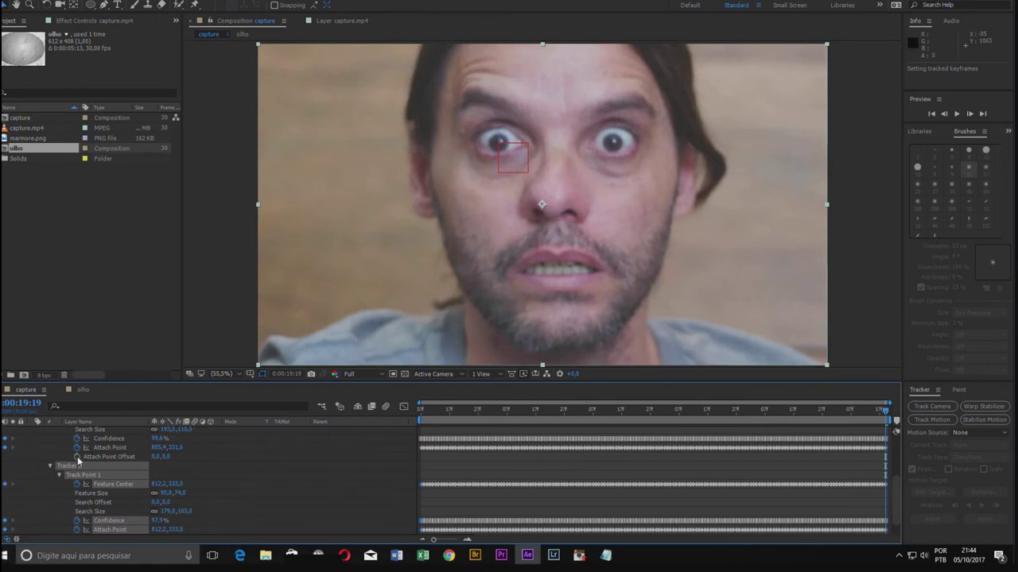
scroll(110, 464, "up", 3)
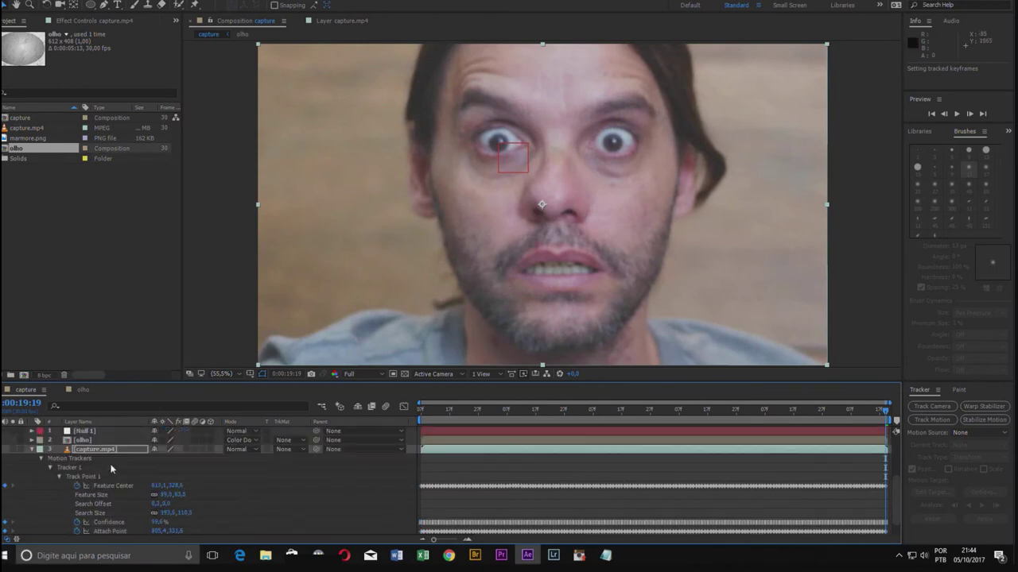
- Play and scrub from the clip start to check Null 1 follows the eye, hiding layer overlays
left_click(31, 450)
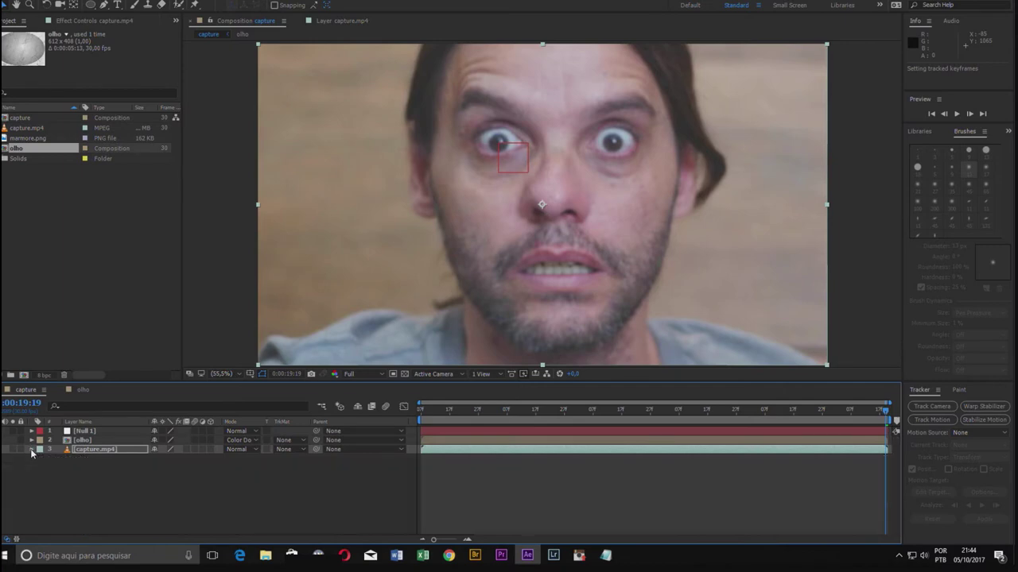
left_click(84, 432)
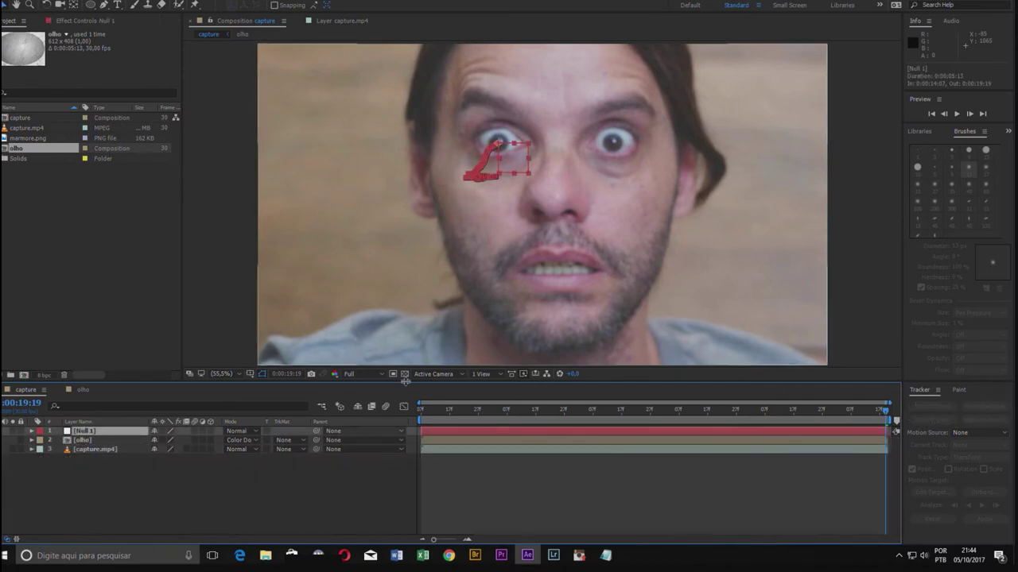
left_click(430, 409)
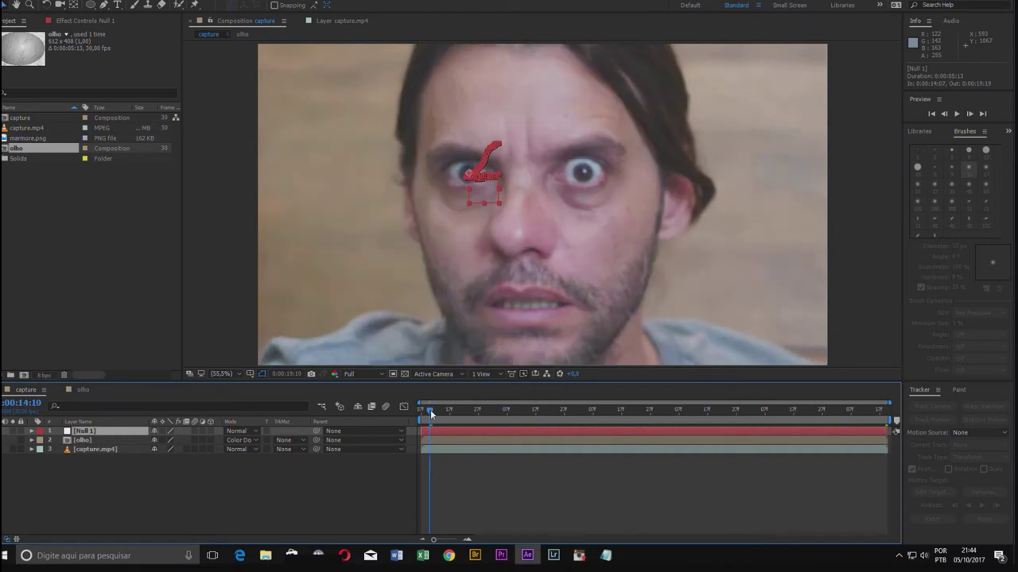
key("space")
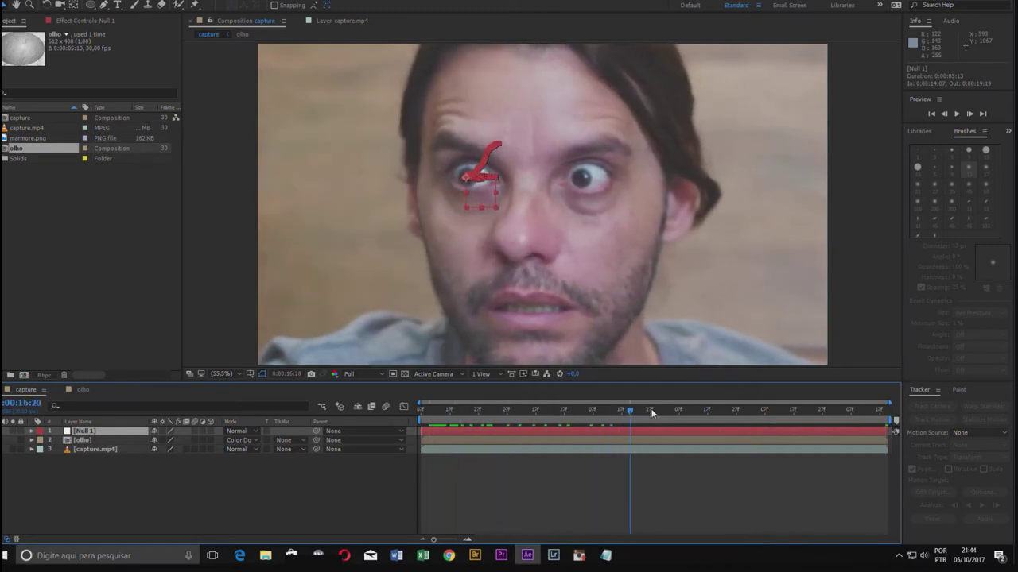
left_click_drag(708, 412, 420, 407)
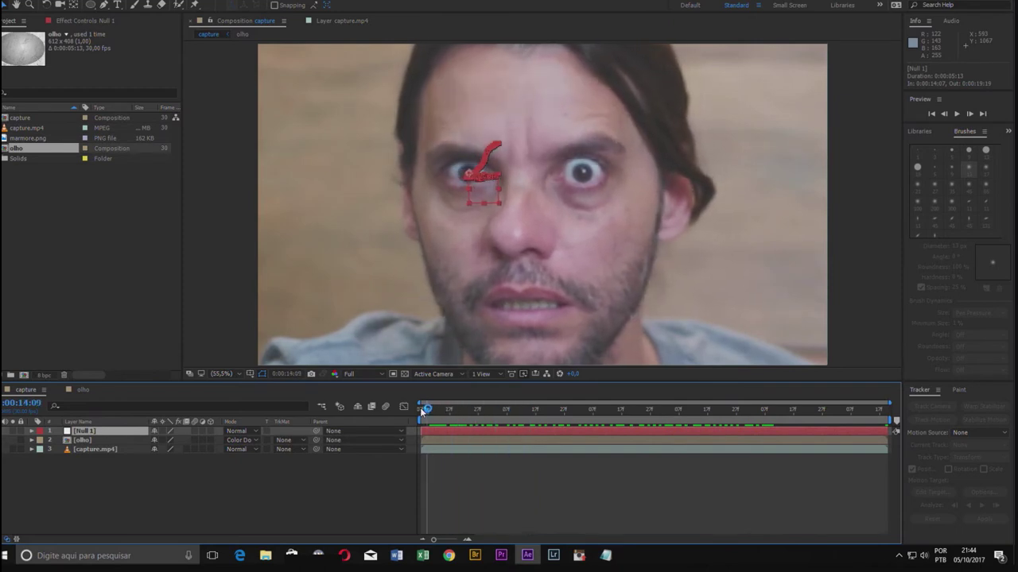
key("ctrl+shift+h")
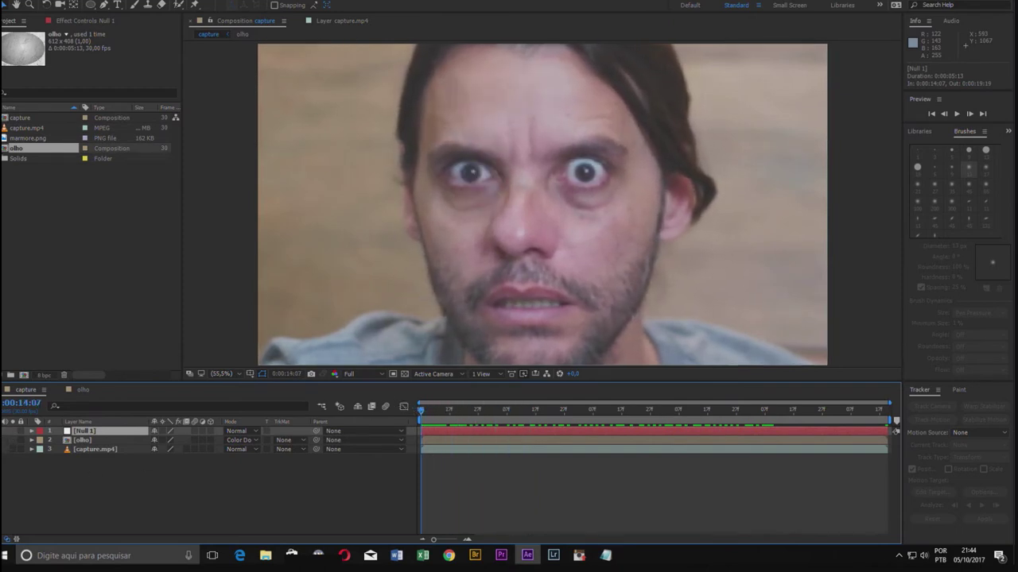
- Parent olho to 1. Null 1, preview the motion, and return to 0:14:07
left_click(94, 442)
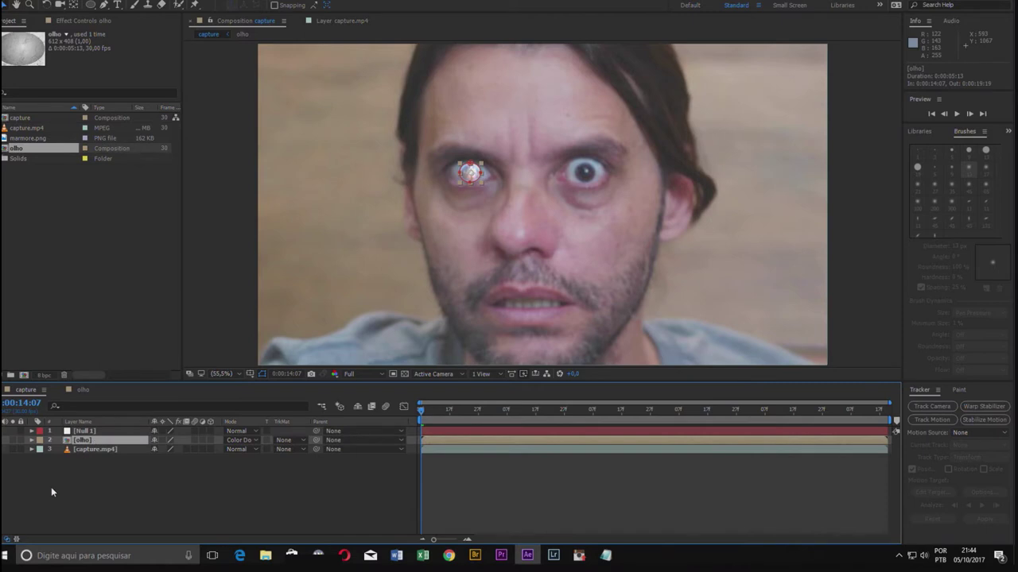
left_click(339, 442)
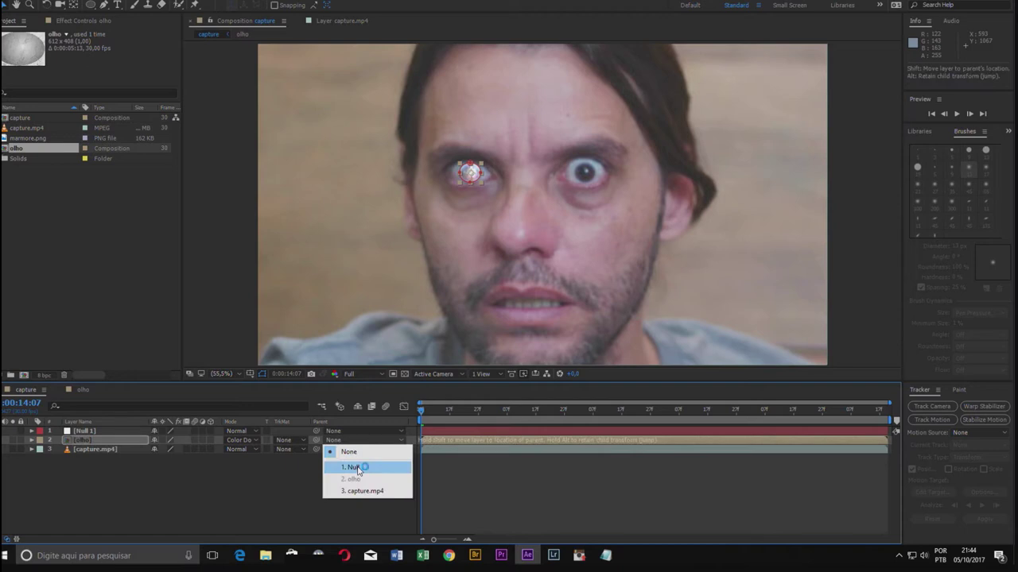
left_click(354, 467)
left_click(381, 496)
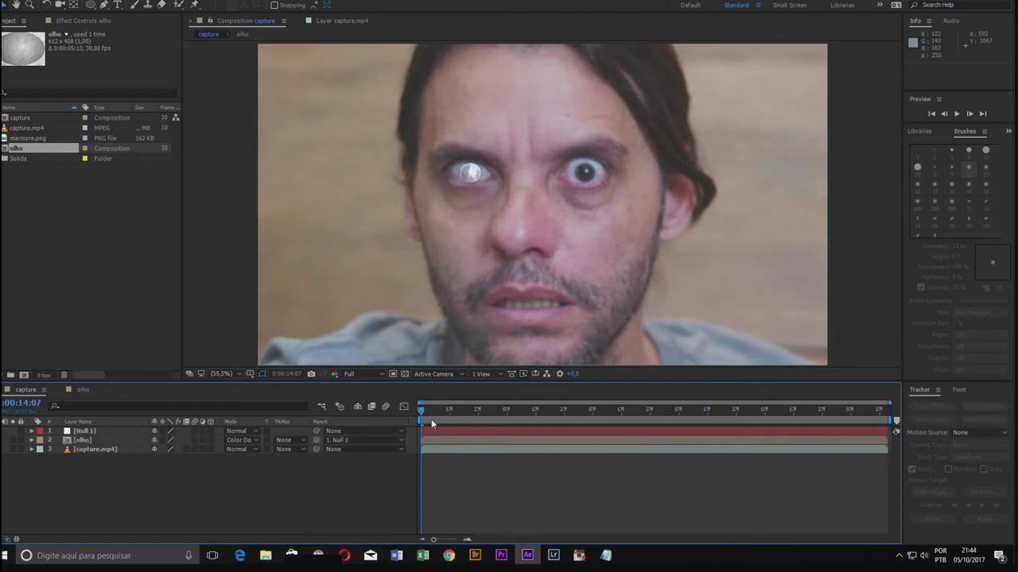
mouse_move(422, 411)
left_mouse_down()
mouse_move(762, 429)
mouse_move(420, 414)
left_mouse_up()
key("space")
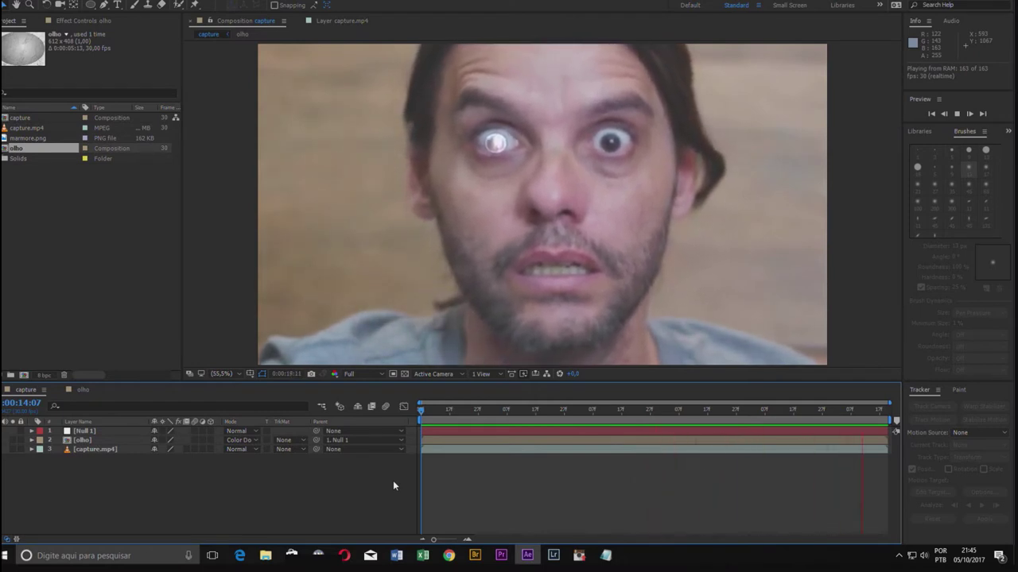
key("space")
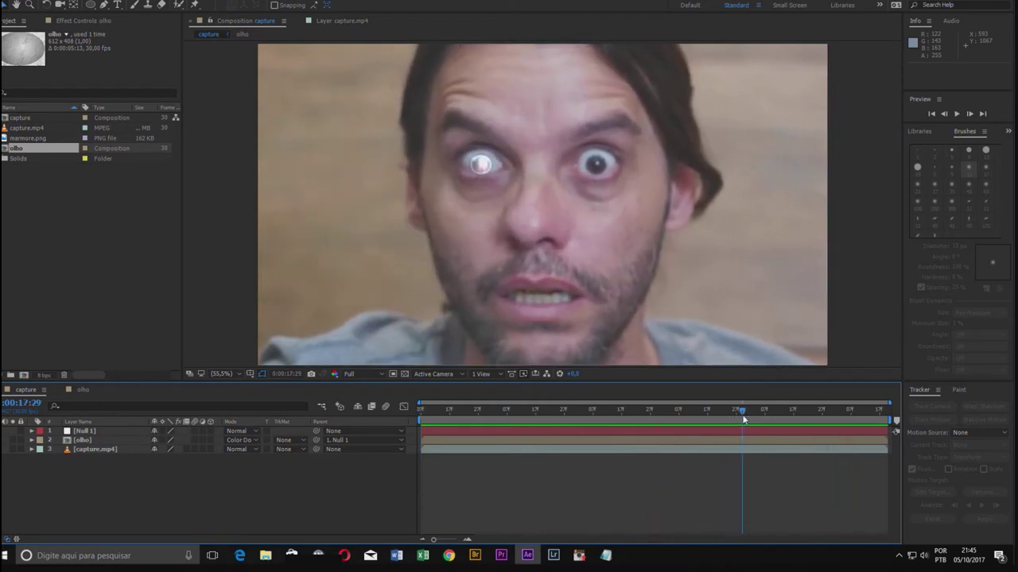
left_click_drag(728, 419, 401, 407)
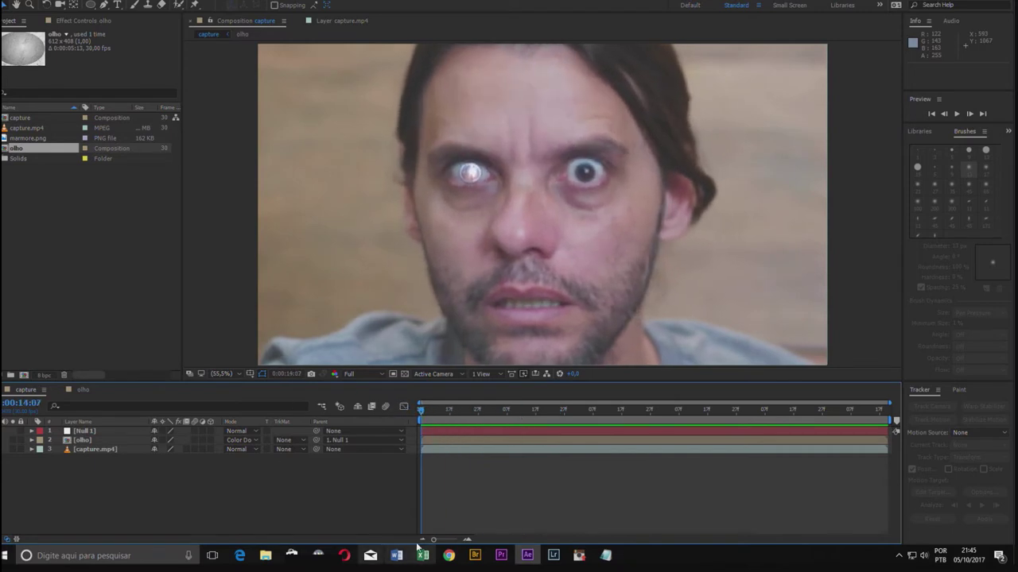
- Reveal olho's Position, nudge the marble overlay right and up, and shrink it slightly
left_click(87, 441)
key("p")
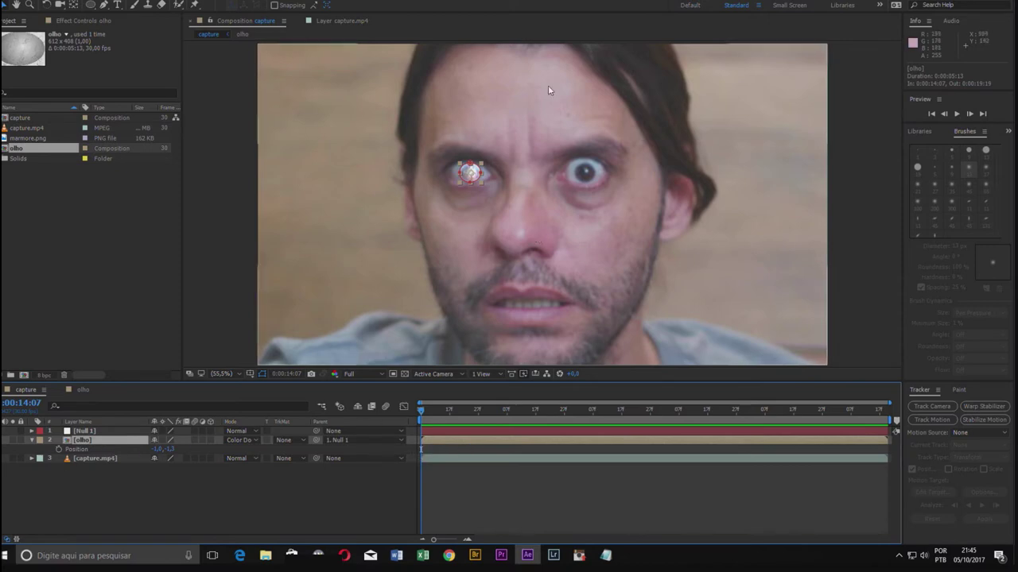
scroll(483, 166, "up", 6)
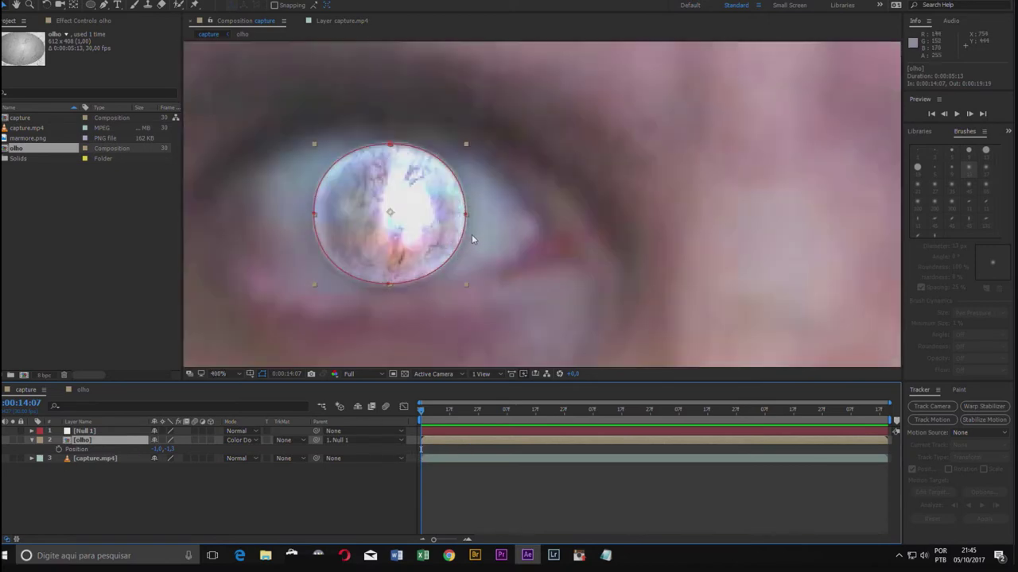
left_click_drag(428, 251, 430, 256)
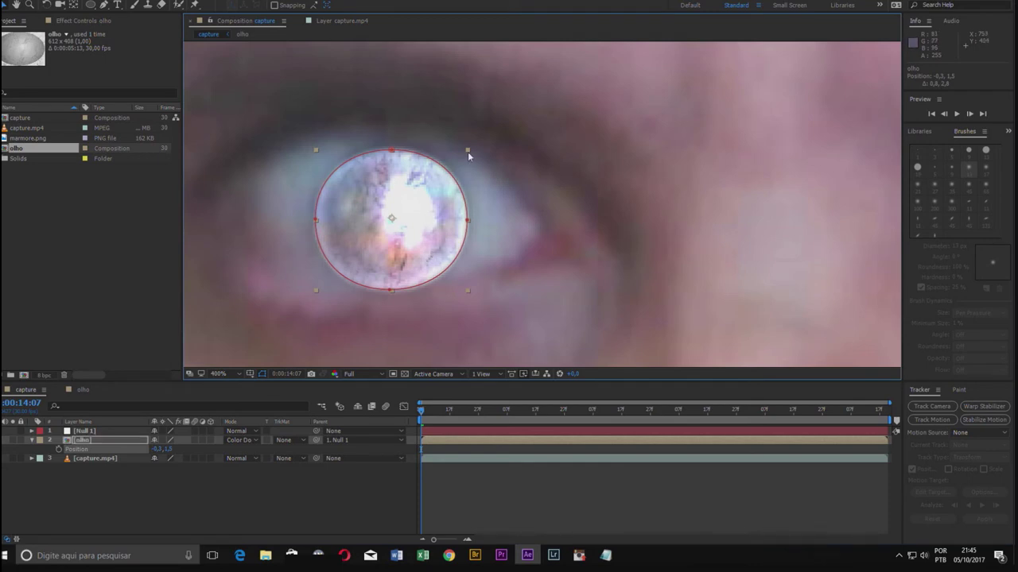
left_click_drag(468, 150, 465, 152)
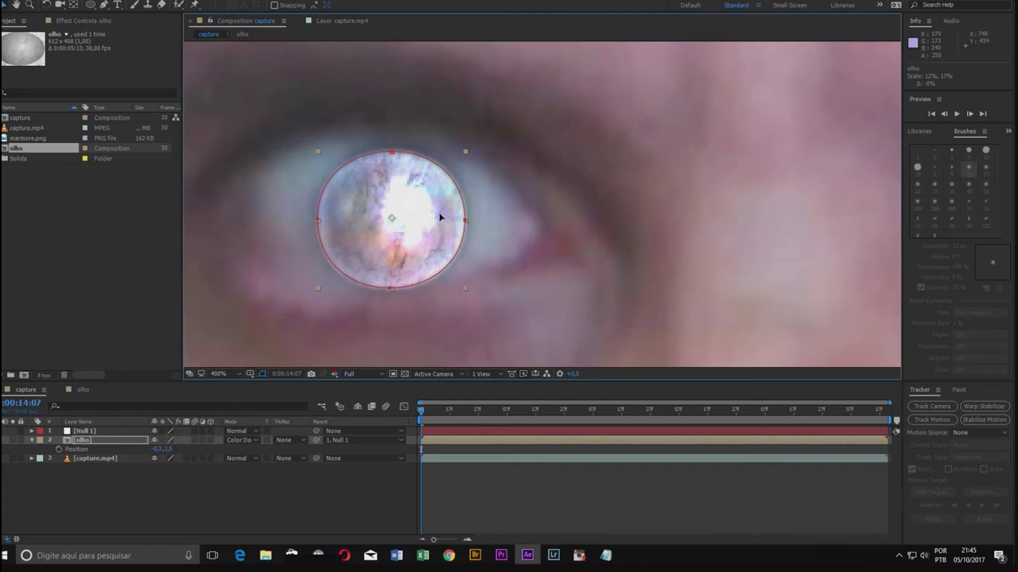
left_click_drag(439, 218, 440, 215)
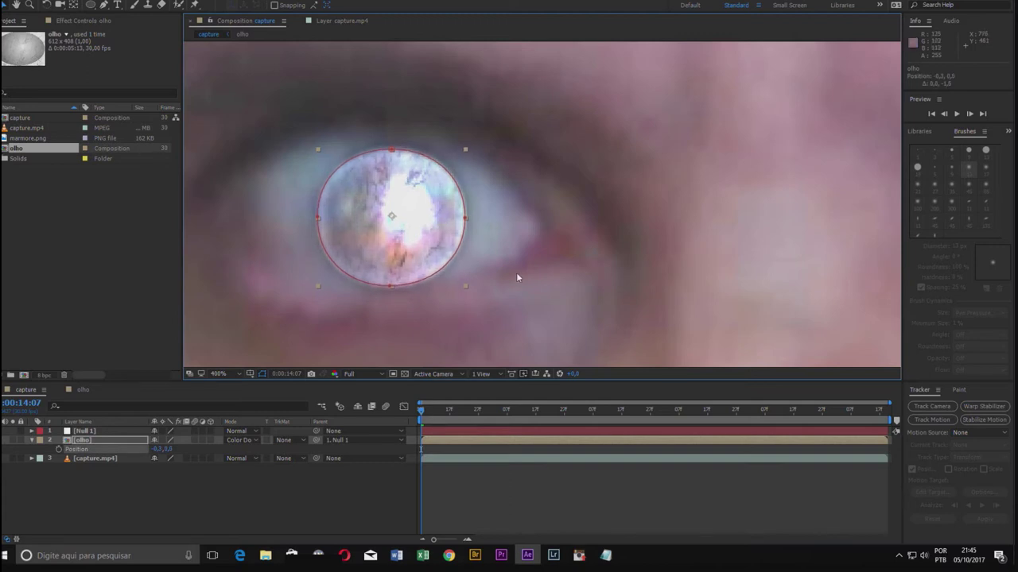
- Zoom out to frame the whole face and preview the repositioned overlay
scroll(516, 274, "down", 3)
scroll(516, 274, "down", 1)
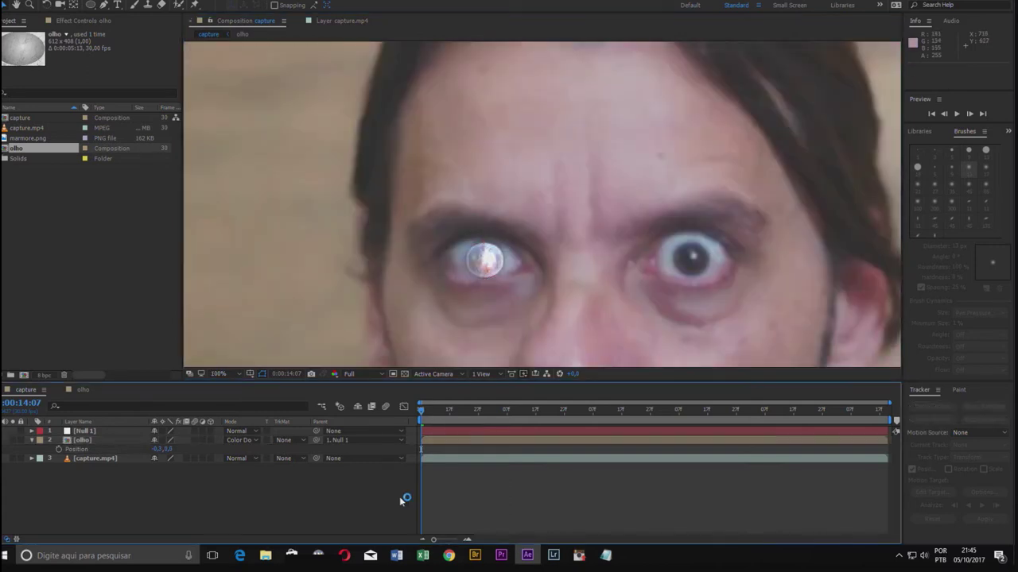
scroll(493, 266, "up", 1)
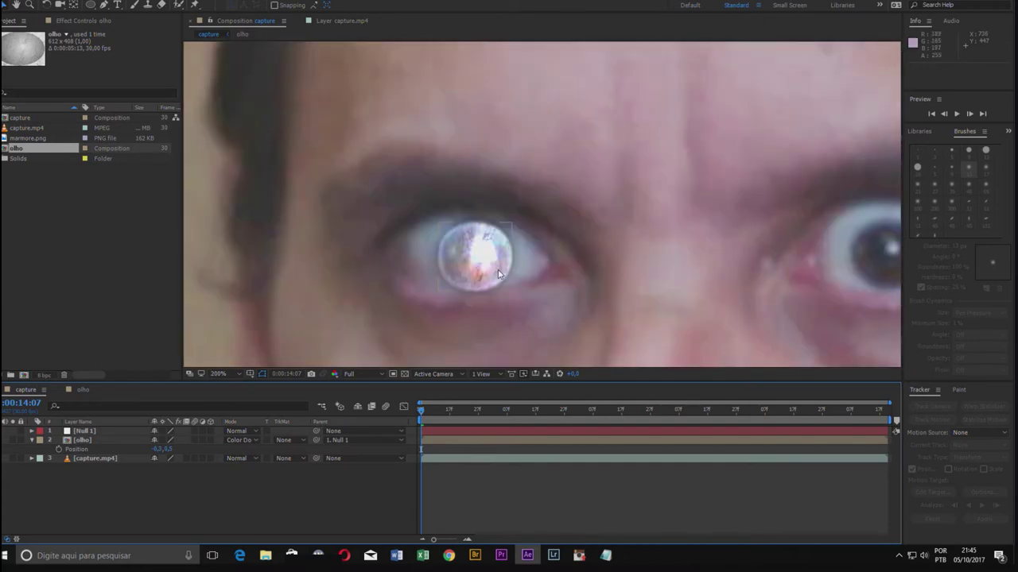
left_click(499, 273)
left_click(381, 488)
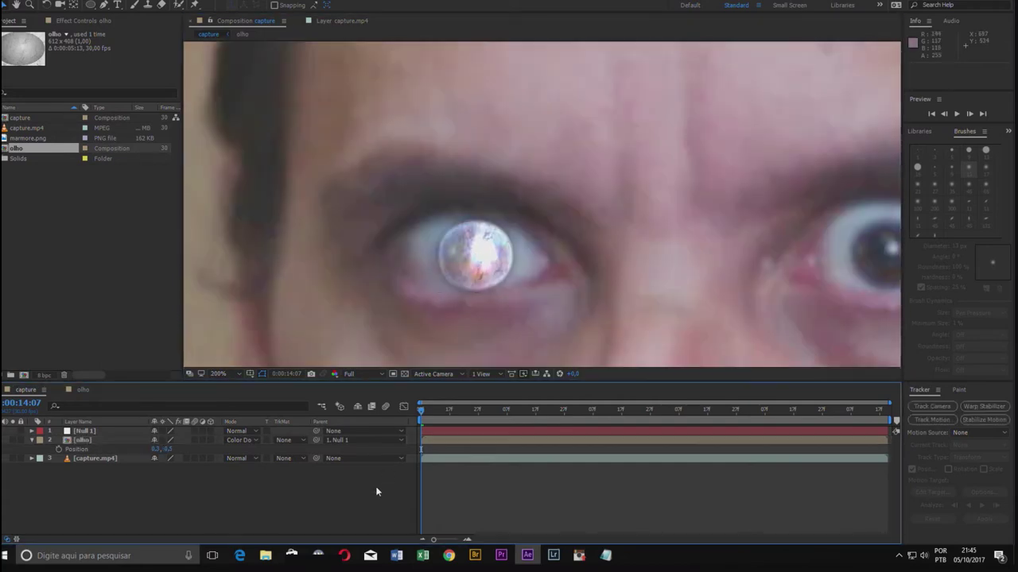
key("=")
key("minus")
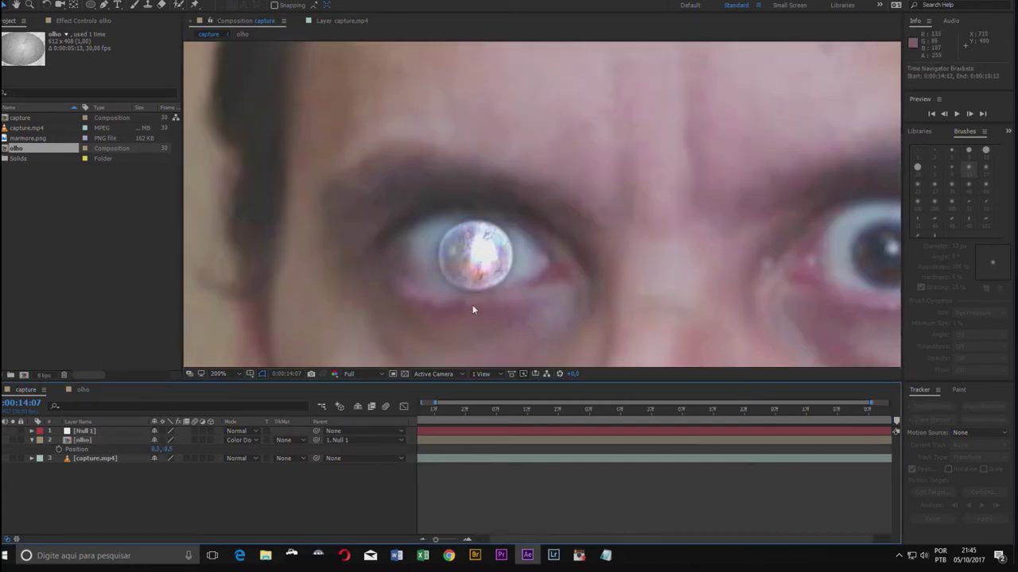
scroll(472, 309, "down", 1)
scroll(472, 308, "down", 2)
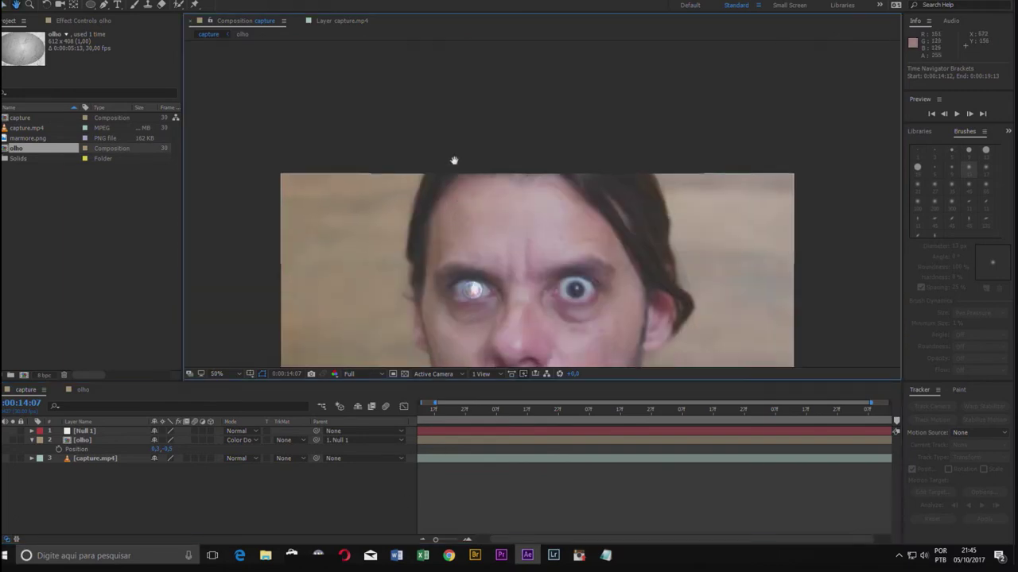
left_click_drag(454, 161, 449, 45)
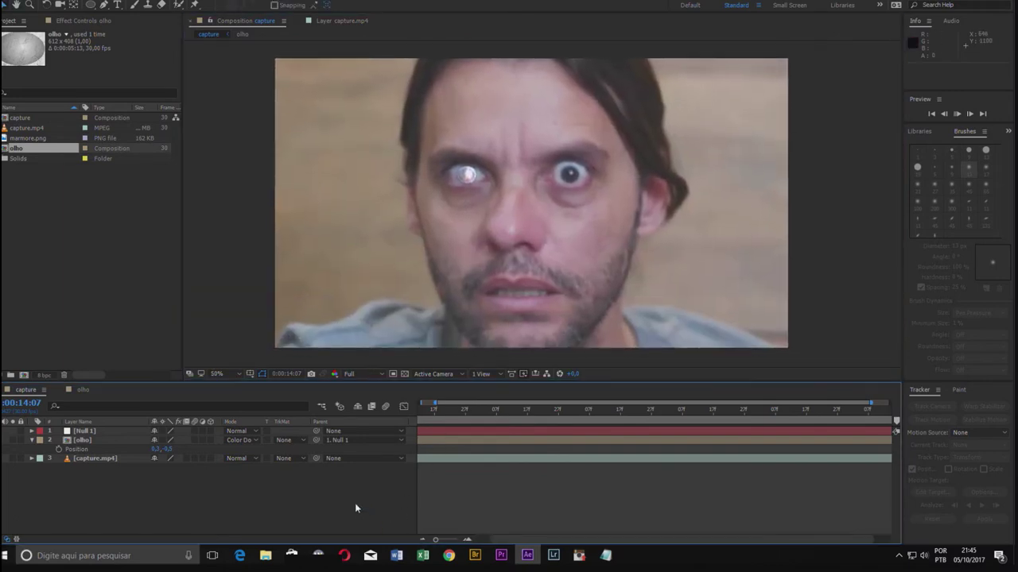
key("space")
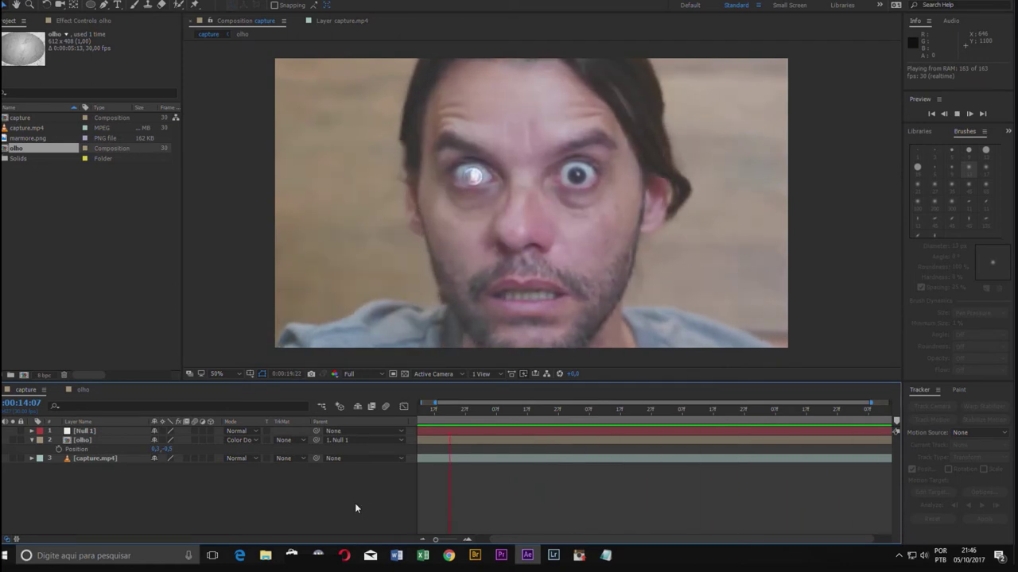
- Stop the preview, inspect later frames, and return to 0:14:07 with olho's Position selected
key("space")
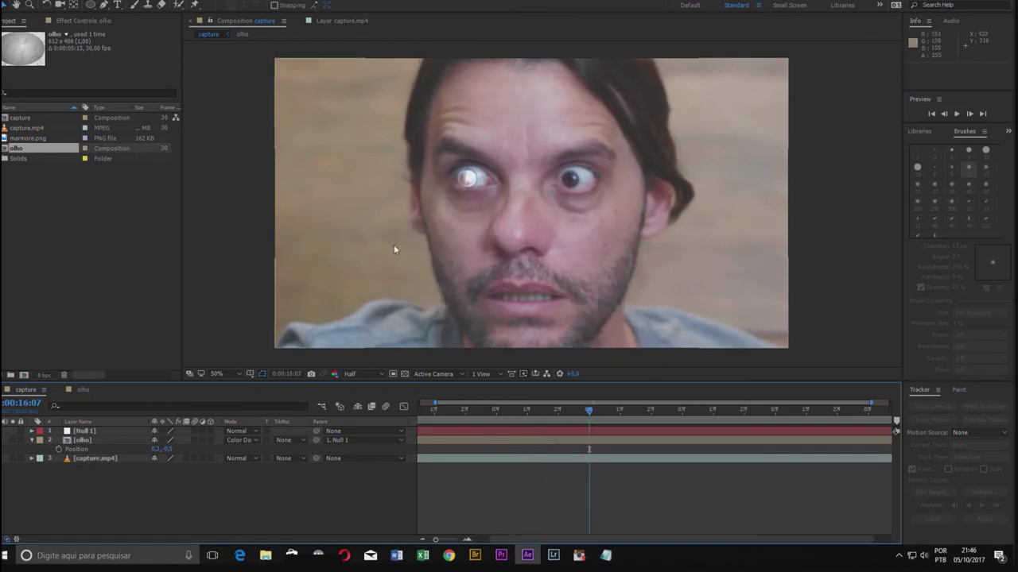
scroll(500, 169, "up", 2)
scroll(500, 176, "up", 2)
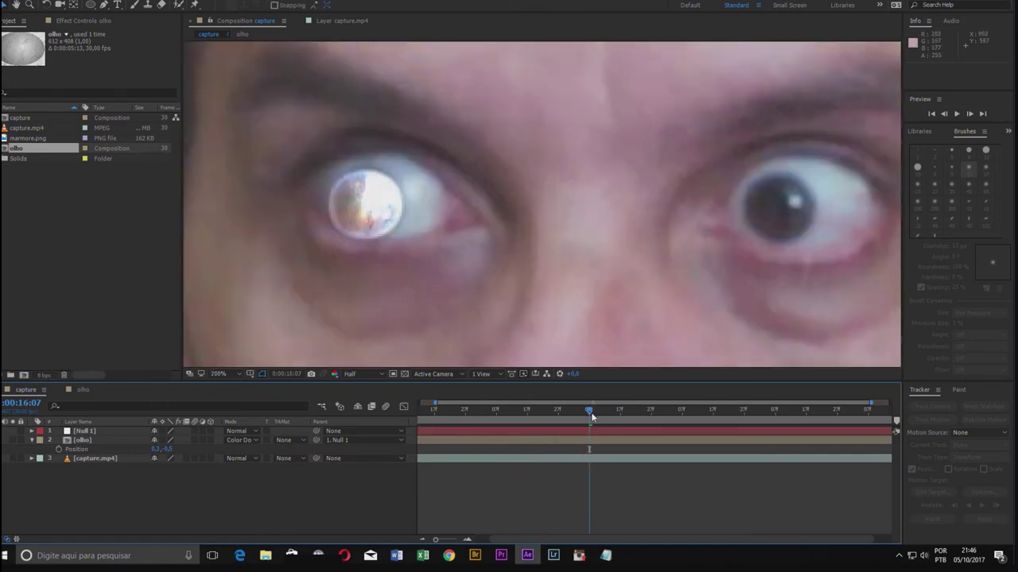
left_click_drag(591, 413, 859, 408)
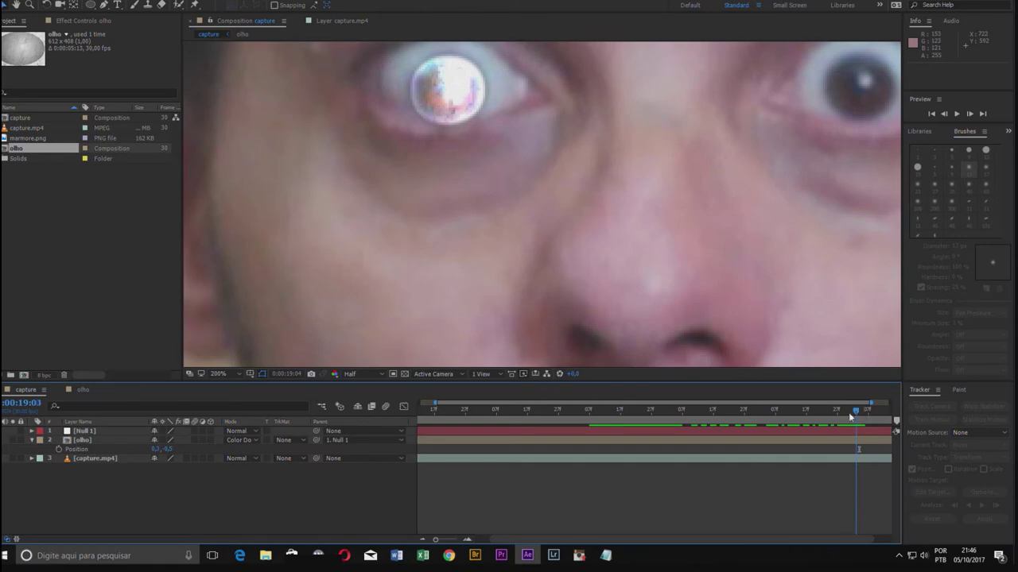
left_click_drag(850, 417, 348, 399)
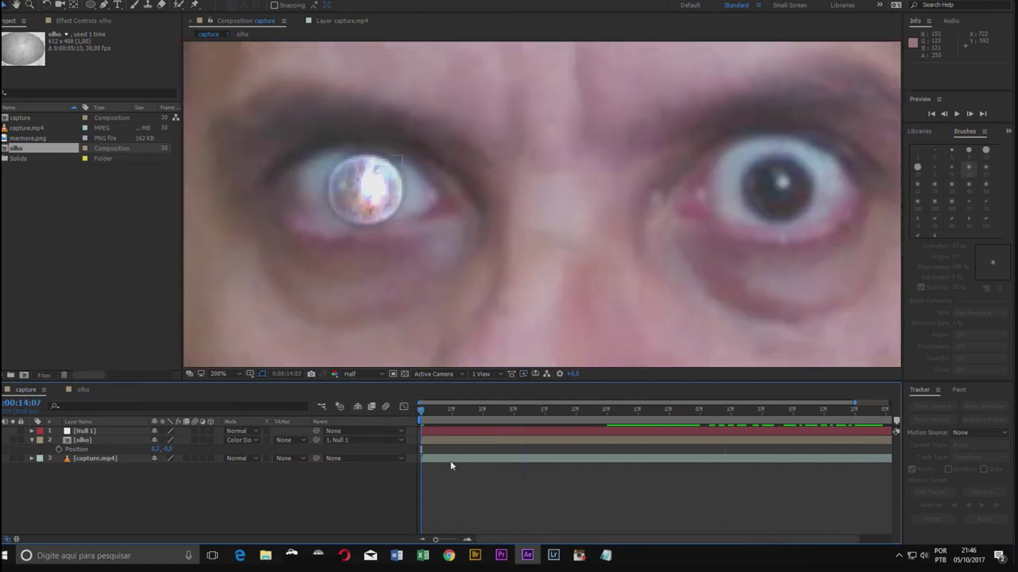
left_click(58, 451)
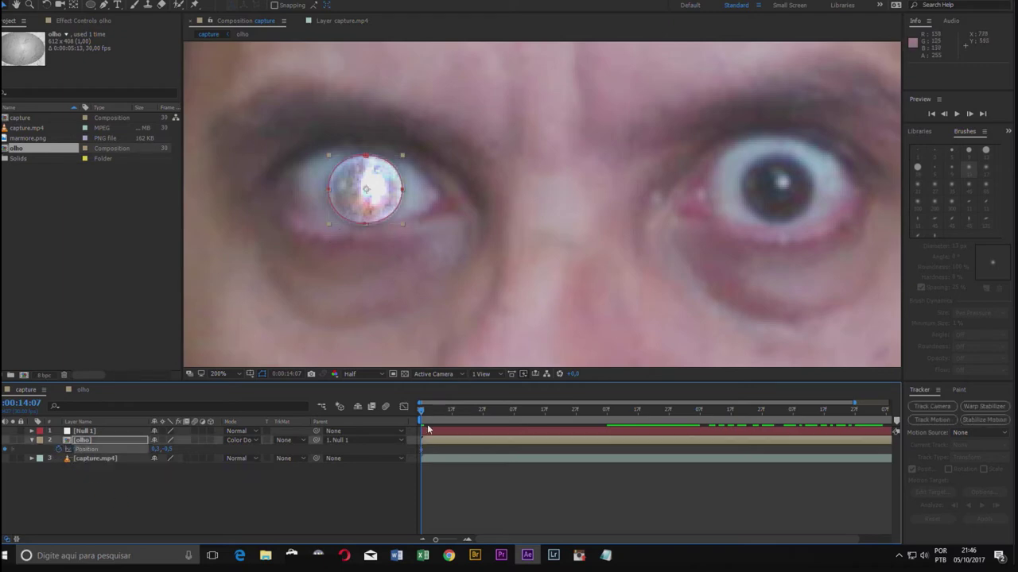
- At frame 0:18:13, nudge the overlay up to add a Position keyframe
left_click_drag(423, 416, 937, 432)
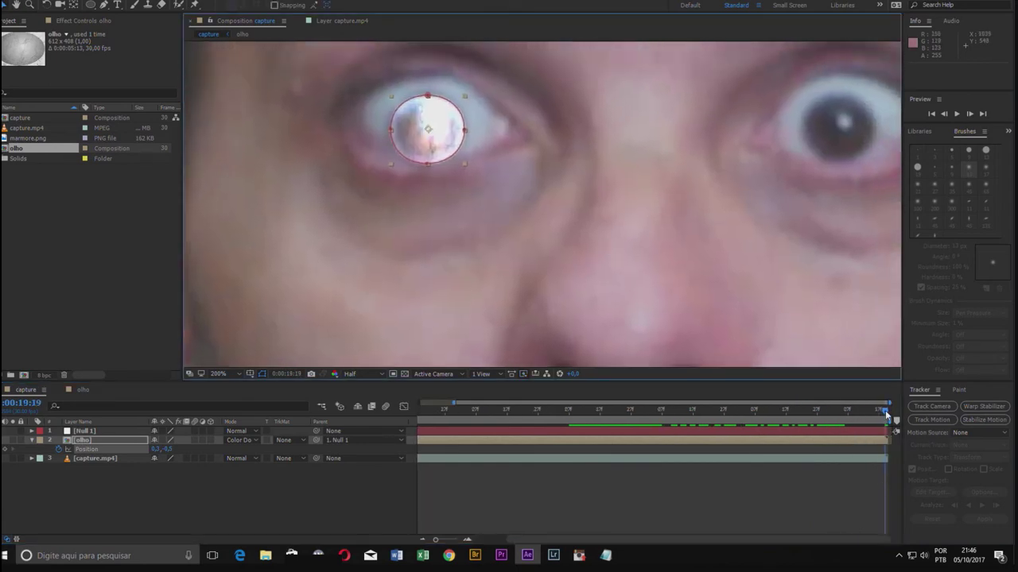
left_click_drag(887, 415, 694, 420)
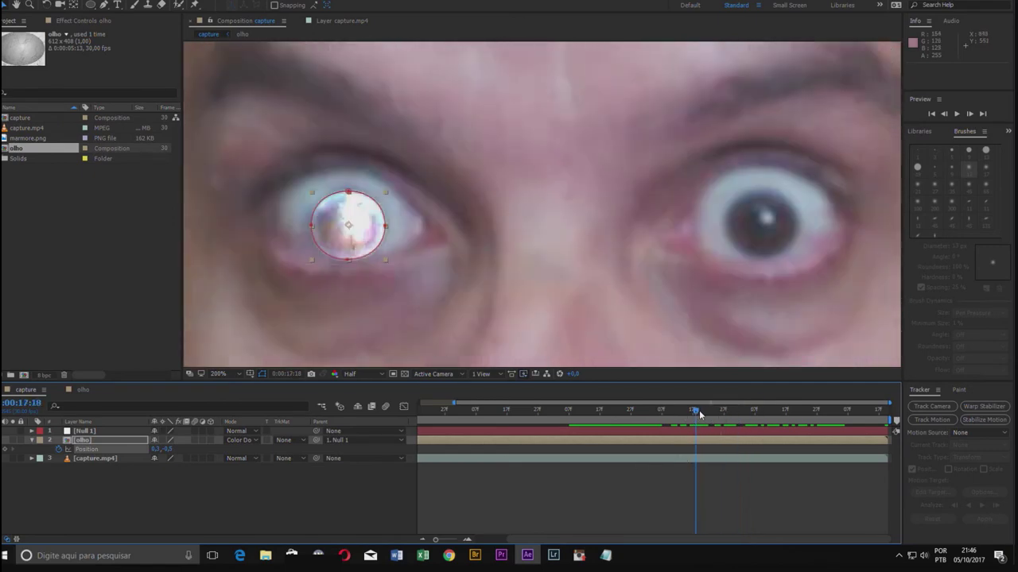
left_click_drag(699, 414, 772, 417)
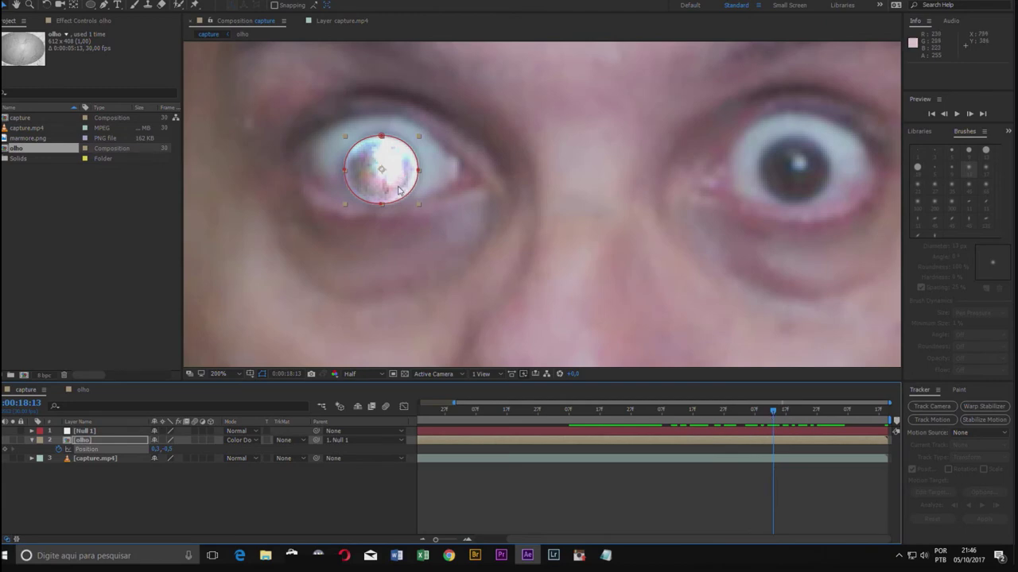
left_click_drag(393, 188, 394, 186)
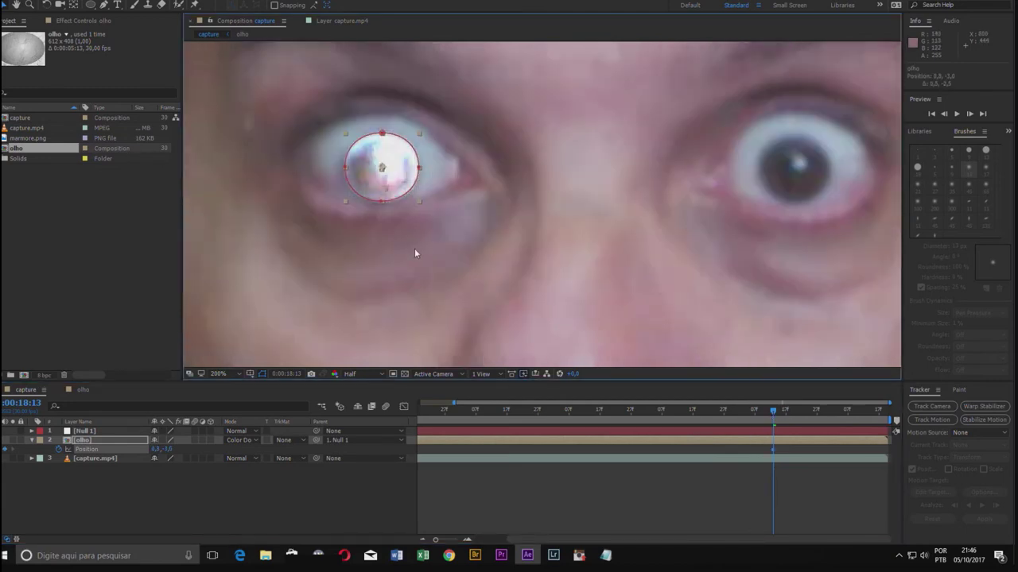
- Lock capture.mp4, nudge the overlay onto the iris, and scrub back to check alignment
left_click(417, 248)
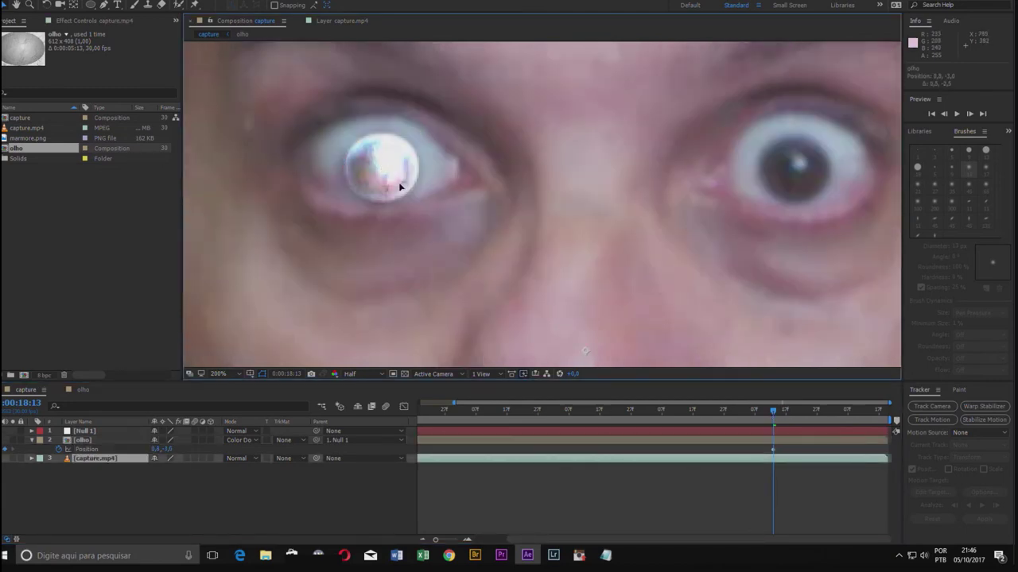
mouse_move(399, 187)
left_mouse_down()
mouse_move(373, 236)
mouse_move(397, 246)
mouse_move(402, 234)
left_mouse_up()
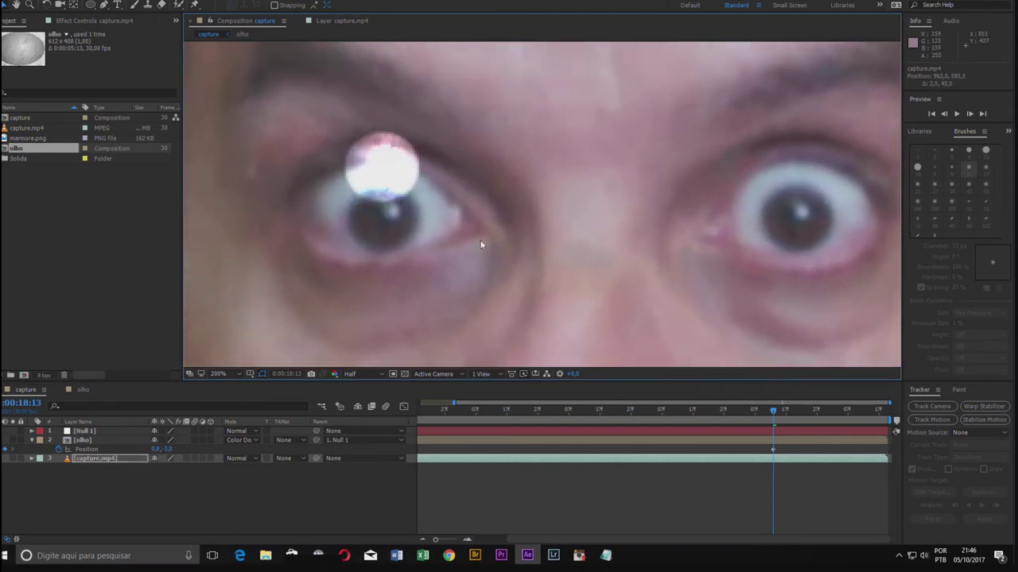
left_click_drag(480, 245, 481, 235)
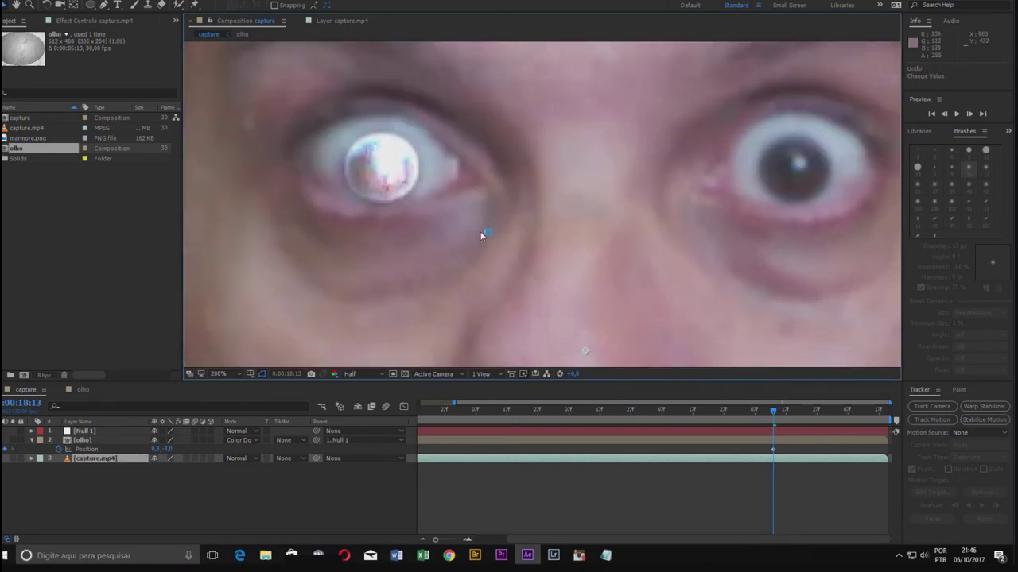
left_click(22, 459)
left_click_drag(397, 174, 394, 175)
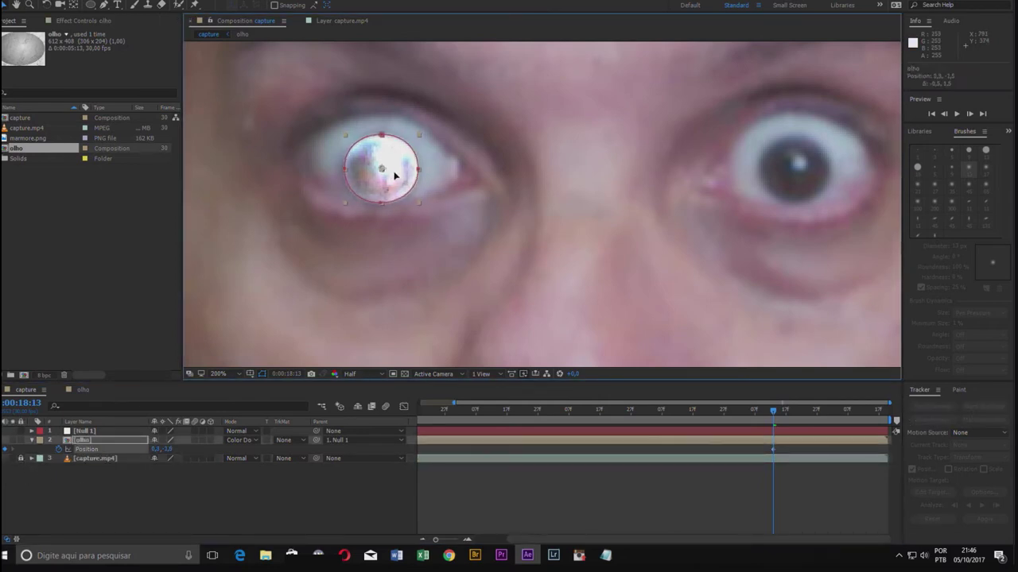
left_click(306, 501)
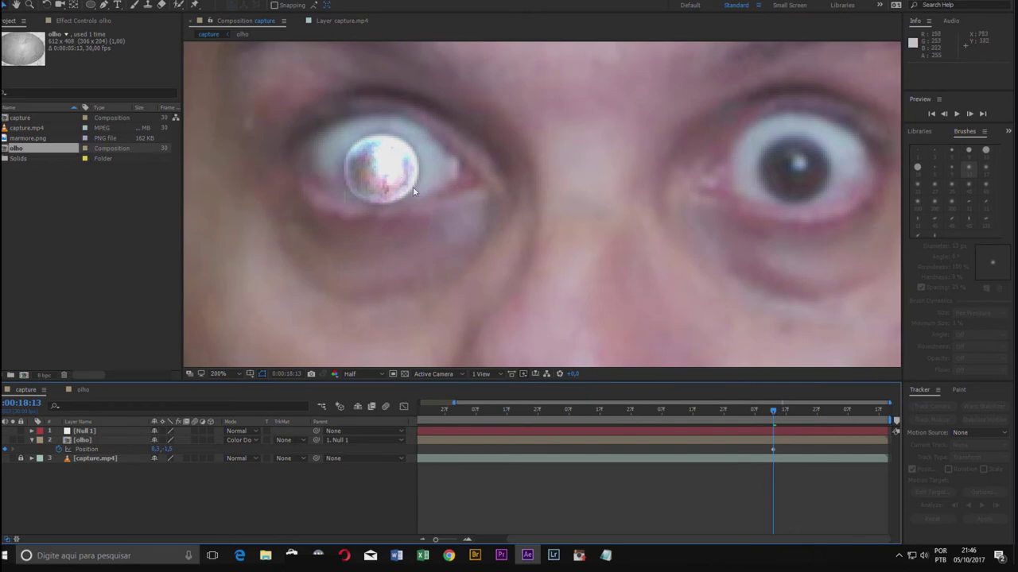
mouse_move(775, 413)
left_mouse_down()
mouse_move(624, 421)
mouse_move(401, 408)
mouse_move(522, 413)
mouse_move(421, 410)
left_mouse_up()
scroll(488, 232, "down", 4)
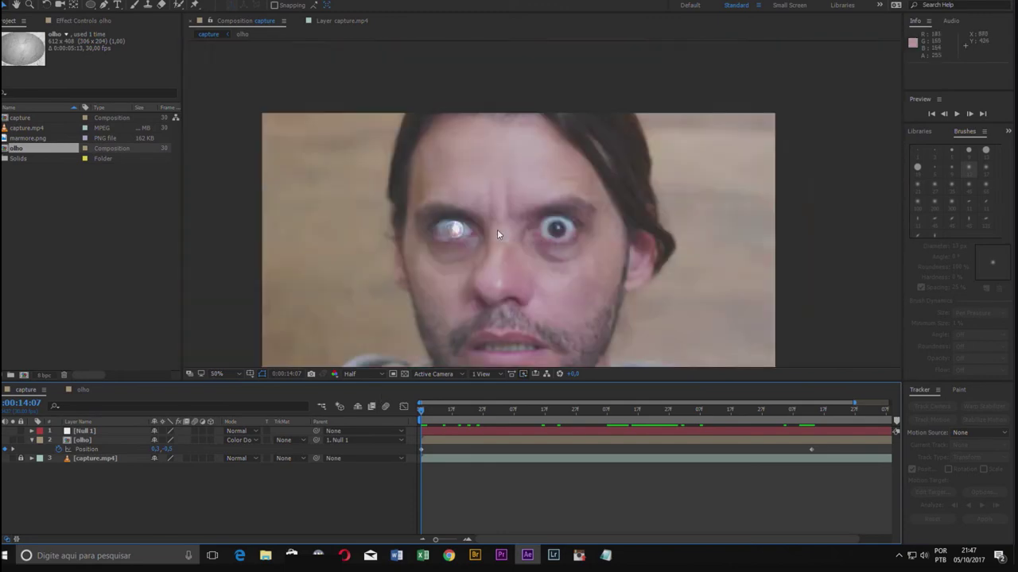
key("space")
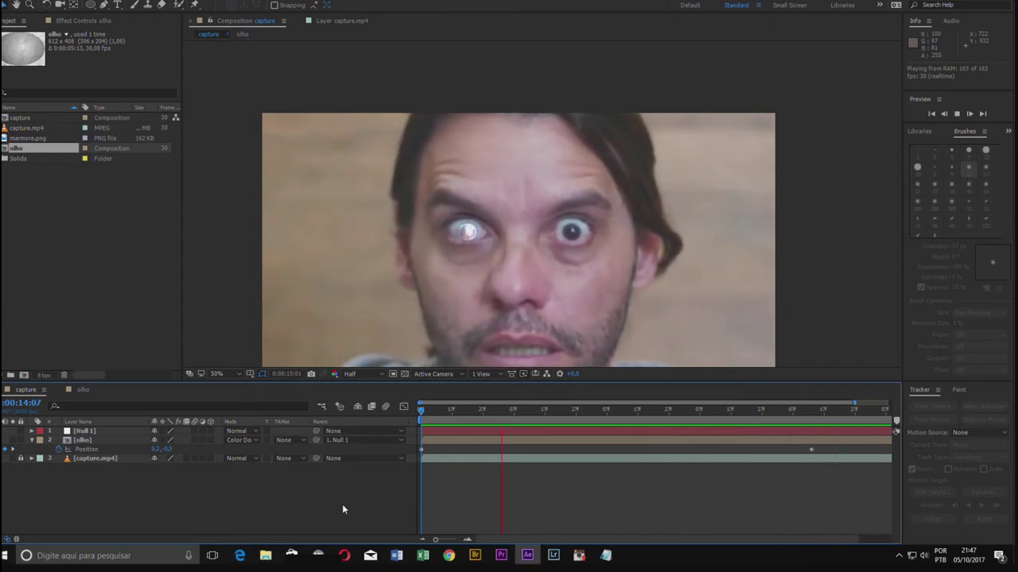
key("space")
left_click_drag(516, 414, 421, 413)
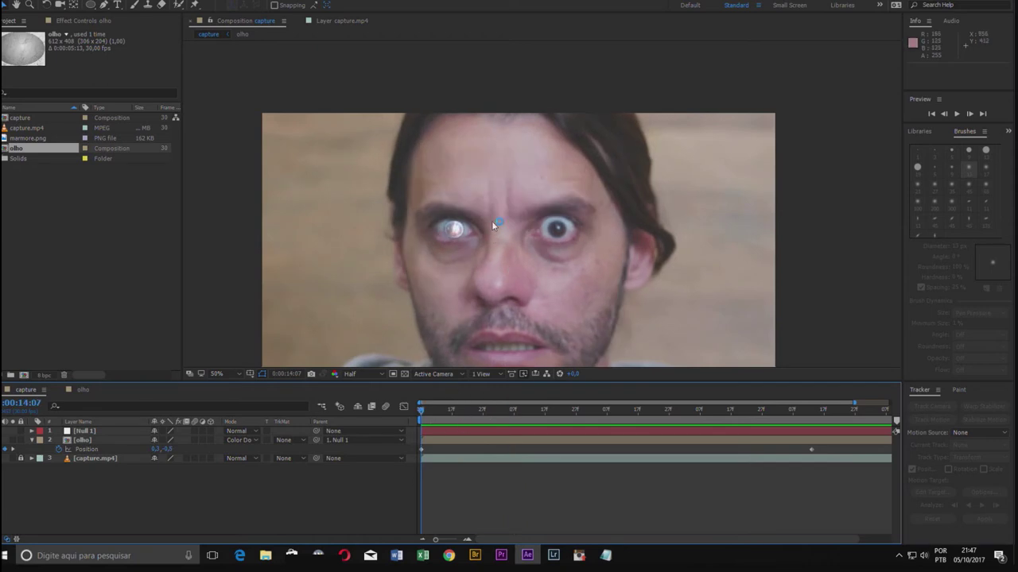
scroll(492, 225, "up", 4)
scroll(434, 303, "down", 2)
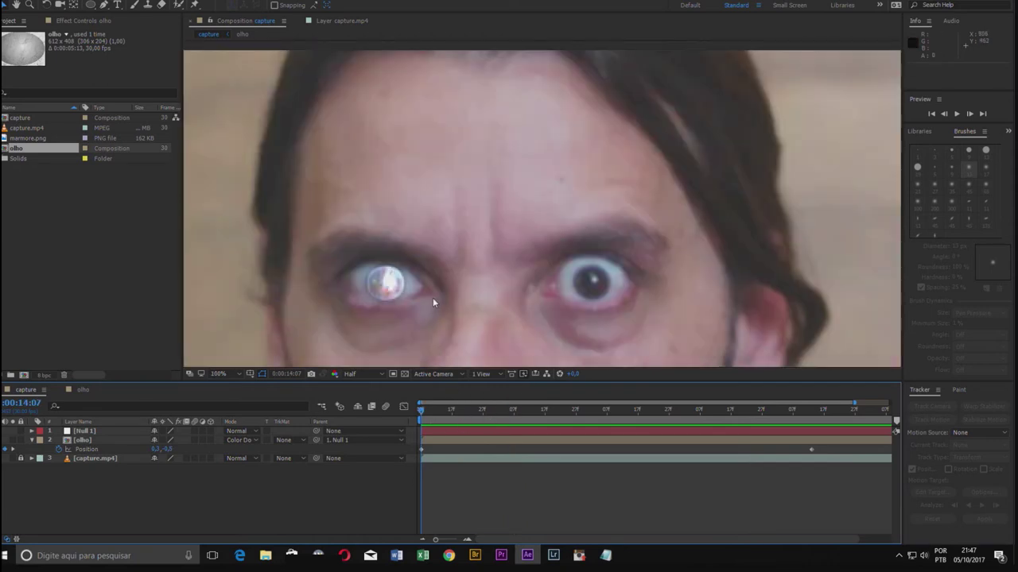
left_click_drag(485, 309, 486, 225)
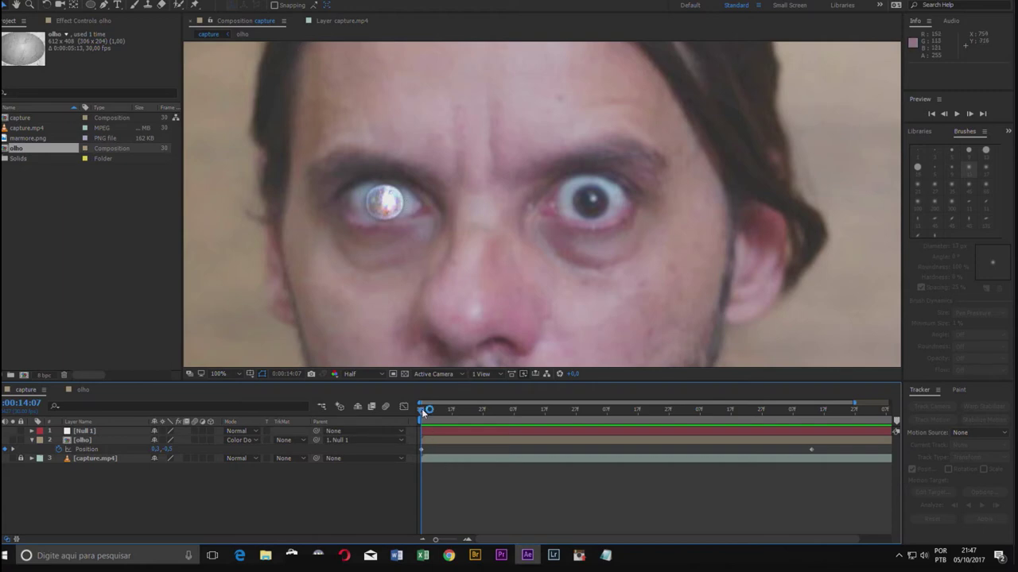
left_click_drag(422, 411, 582, 420)
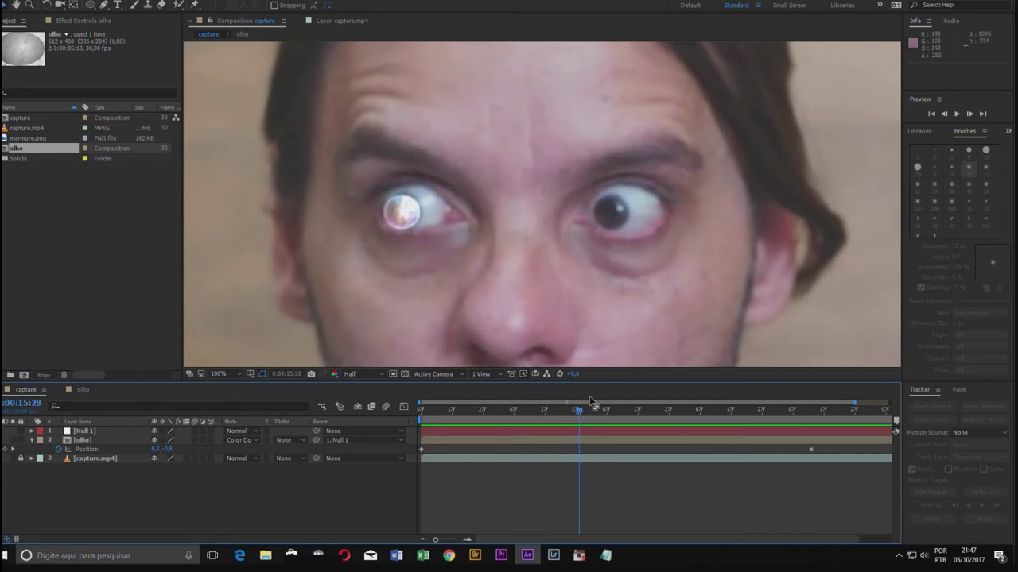
mouse_move(580, 413)
left_mouse_down()
mouse_move(545, 417)
mouse_move(587, 416)
left_mouse_up()
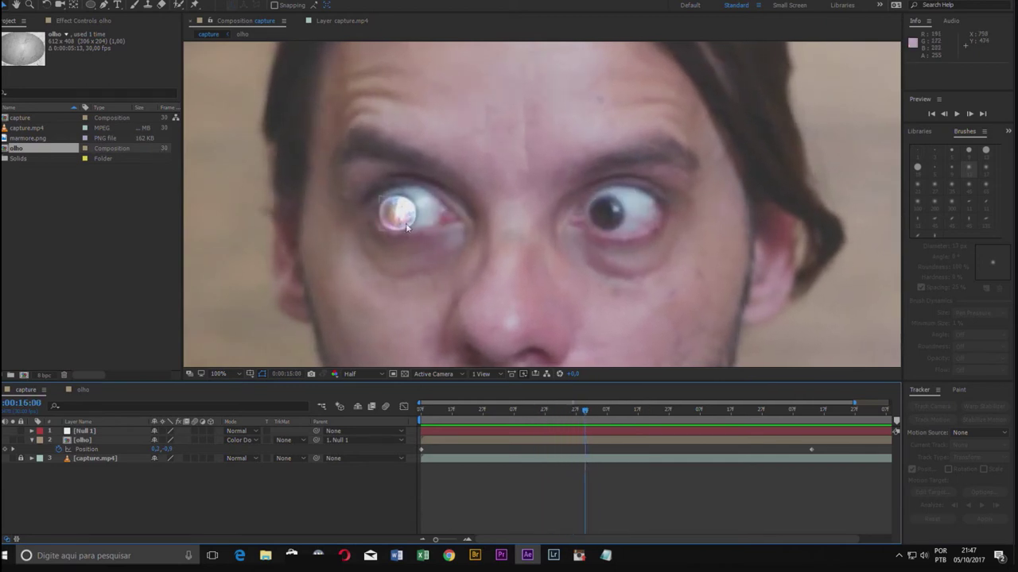
- At frame 0:00:15:25, select olho and reveal its Scale property
scroll(398, 223, "up", 2)
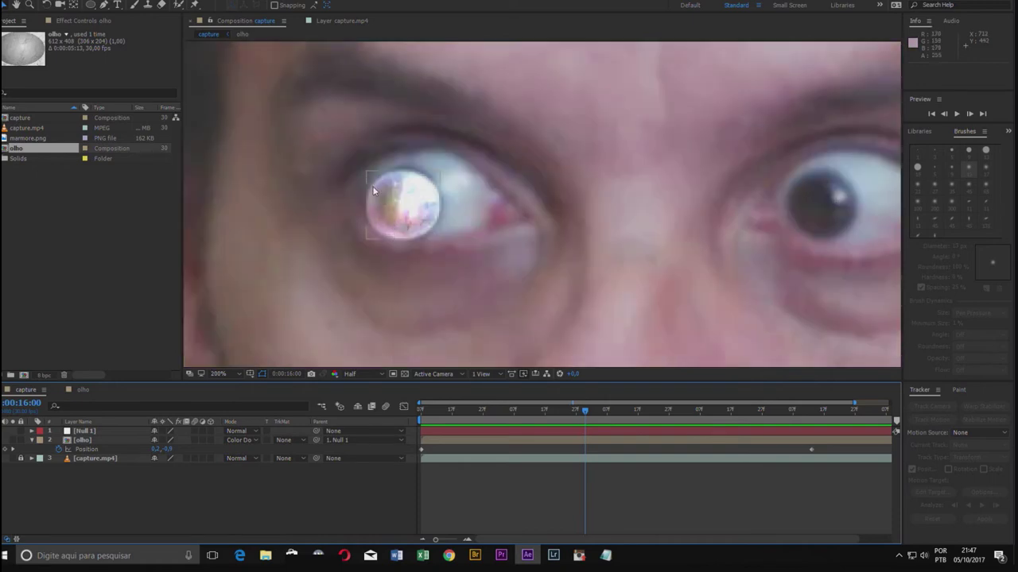
left_click_drag(584, 410, 562, 420)
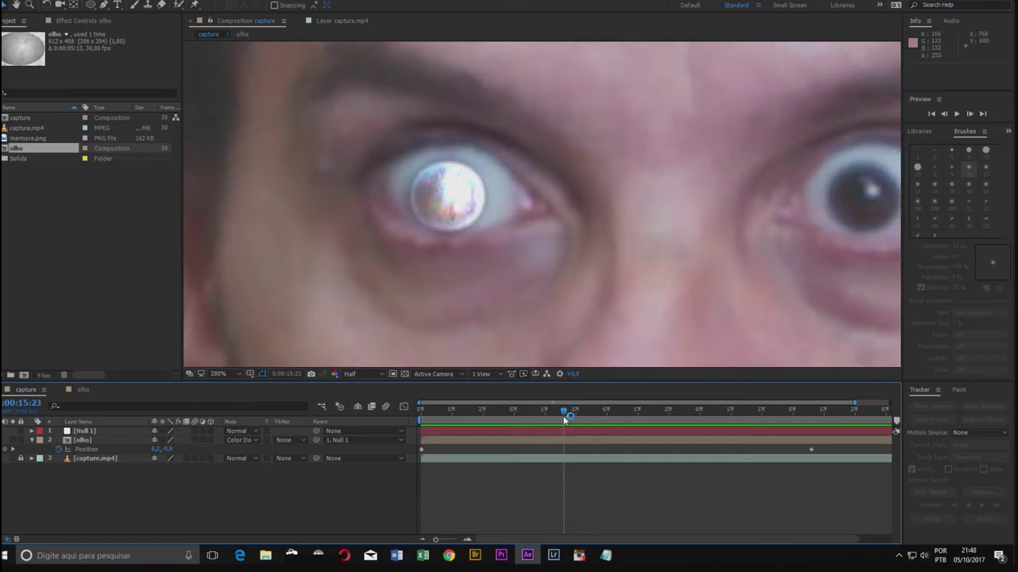
left_click_drag(562, 420, 565, 420)
left_click(121, 442)
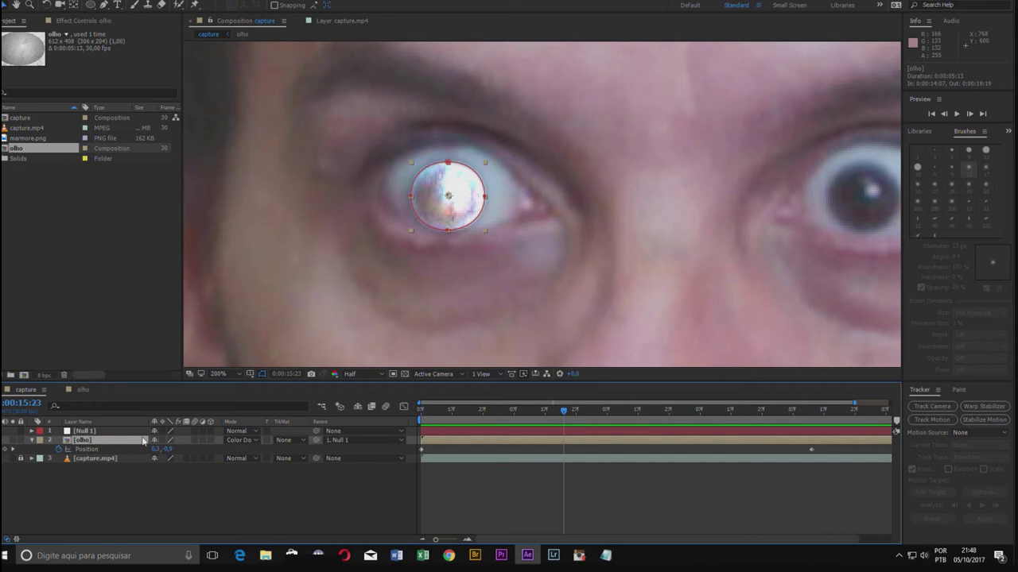
key("s")
- Keyframe olho's Scale, narrow it to about 10.6, 17.2% at 0:00:15:26, and nudge it right
left_click(58, 450)
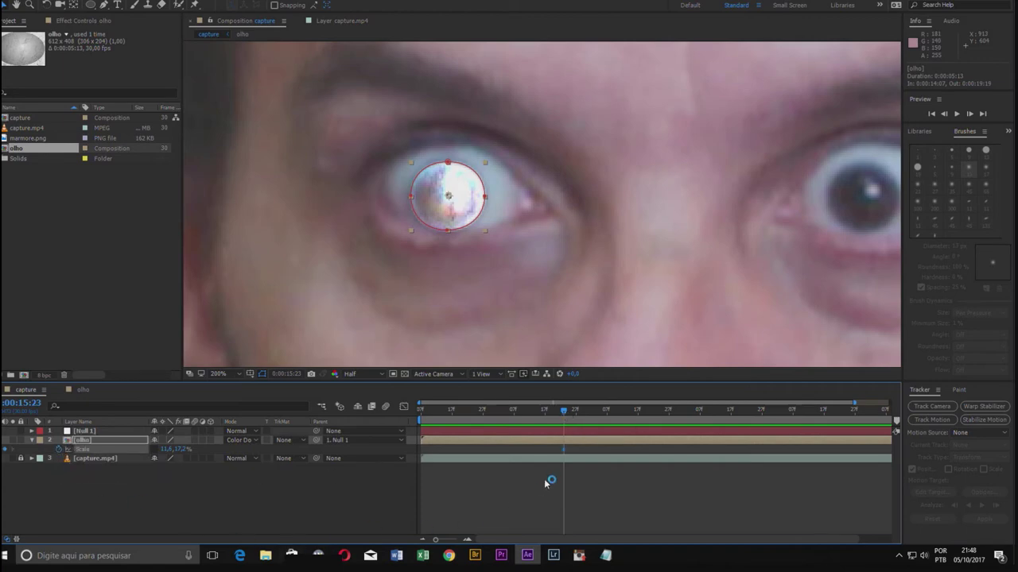
mouse_move(563, 414)
left_mouse_down()
mouse_move(586, 419)
mouse_move(573, 421)
left_mouse_up()
key("ctrl+z")
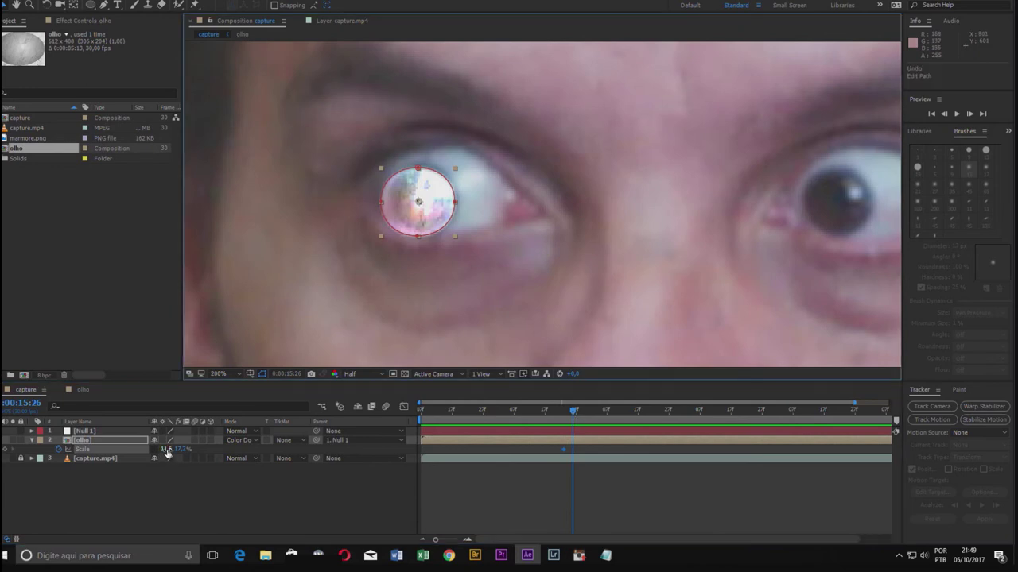
left_click_drag(167, 449, 165, 449)
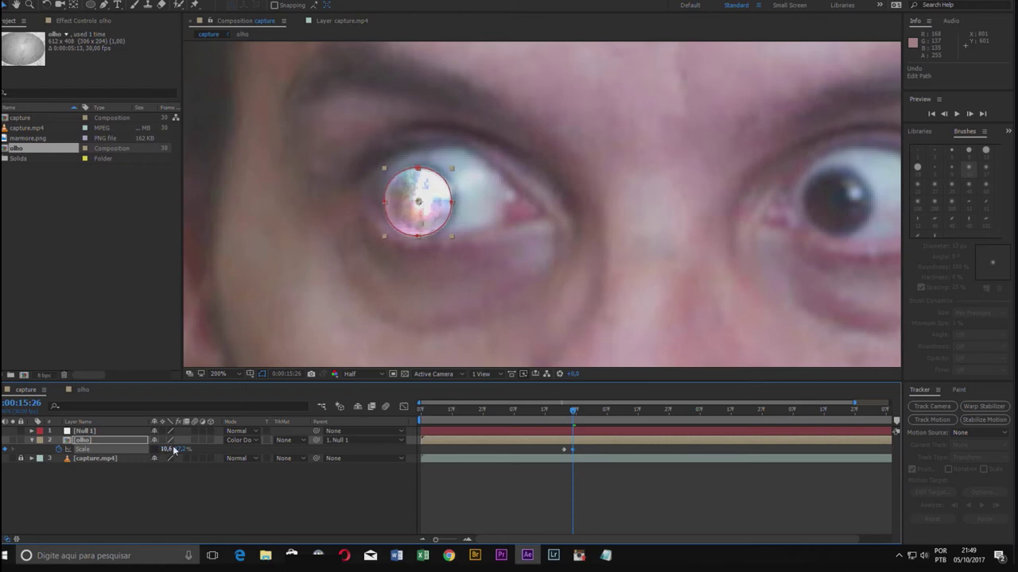
left_click_drag(420, 222, 423, 221)
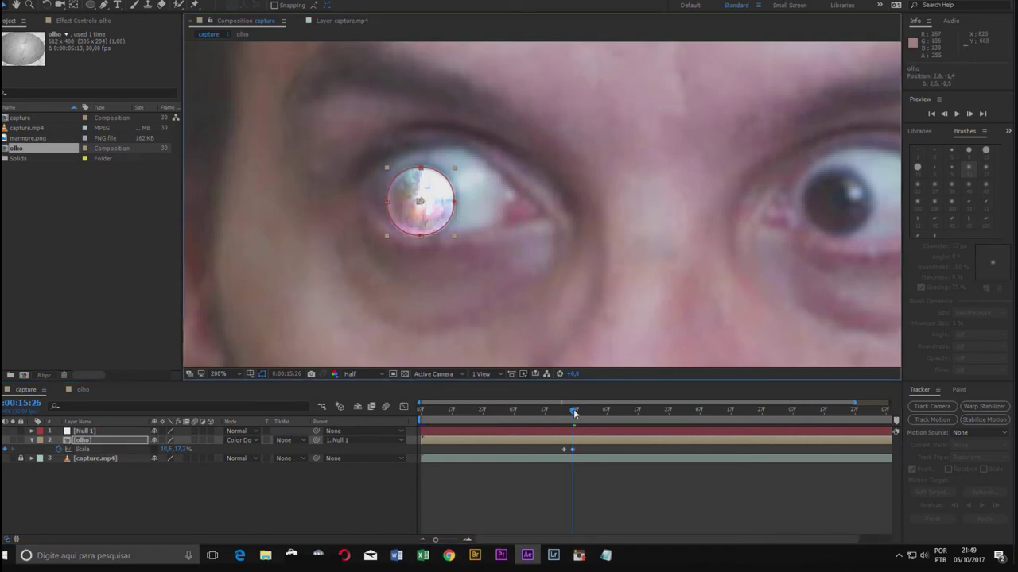
mouse_move(573, 412)
left_mouse_down()
mouse_move(535, 415)
mouse_move(574, 422)
left_mouse_up()
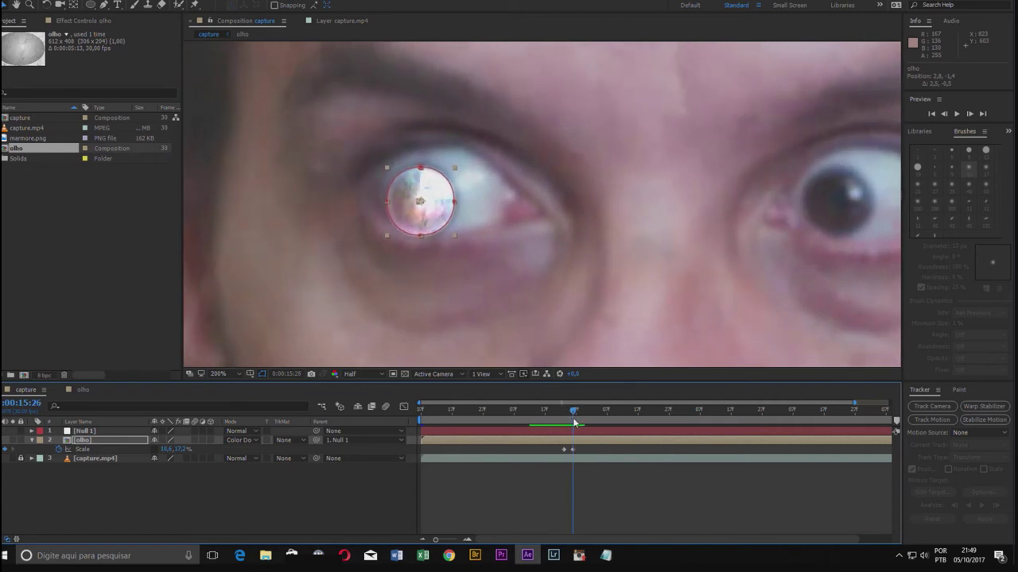
mouse_move(573, 418)
left_mouse_down()
mouse_move(645, 425)
mouse_move(660, 436)
mouse_move(650, 436)
left_mouse_up()
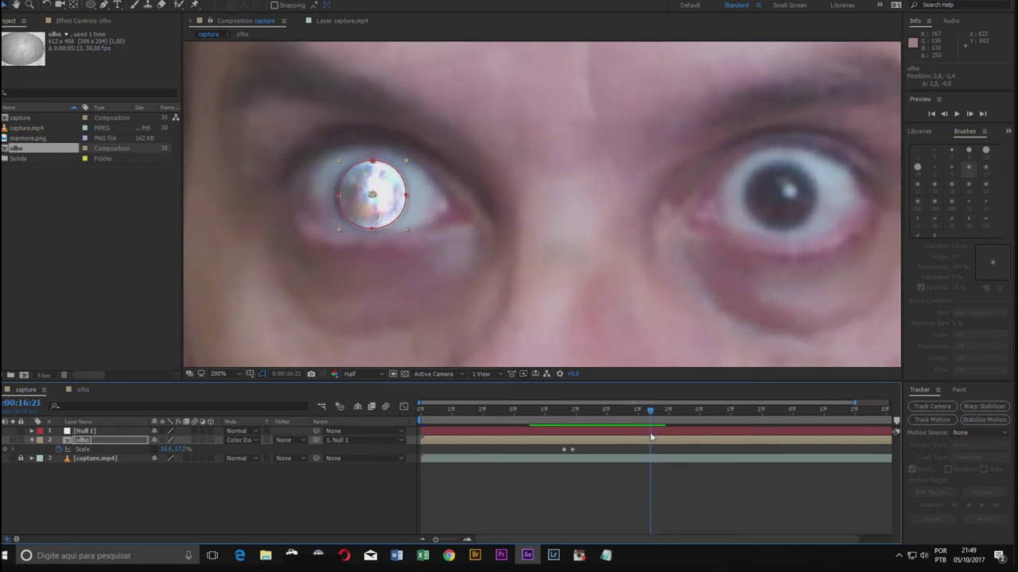
- Undo the stray mask edit, key Scale at about 11.8, 17.2%, and re-centre olho on the eye
left_click(338, 195)
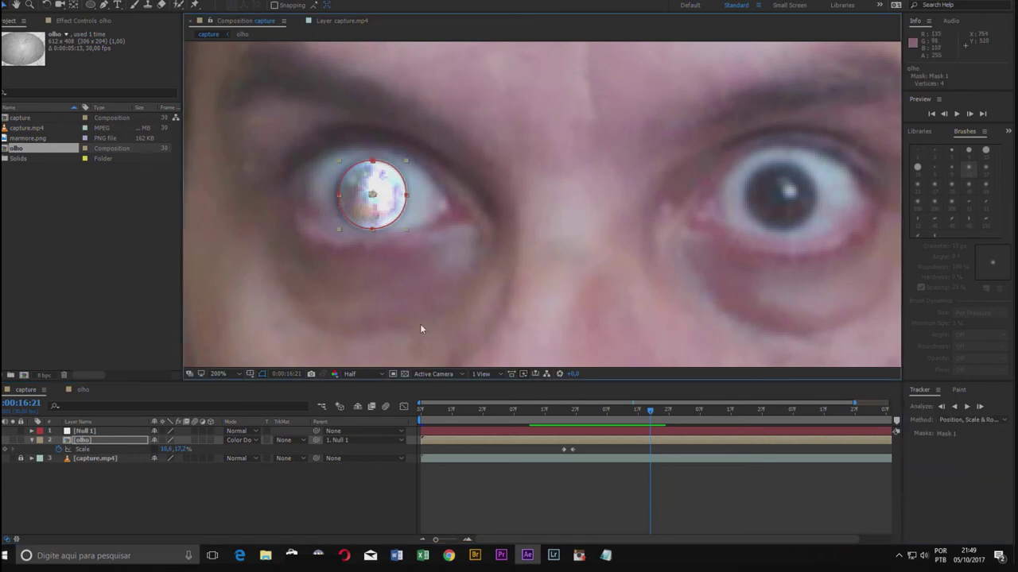
key("ctrl+z")
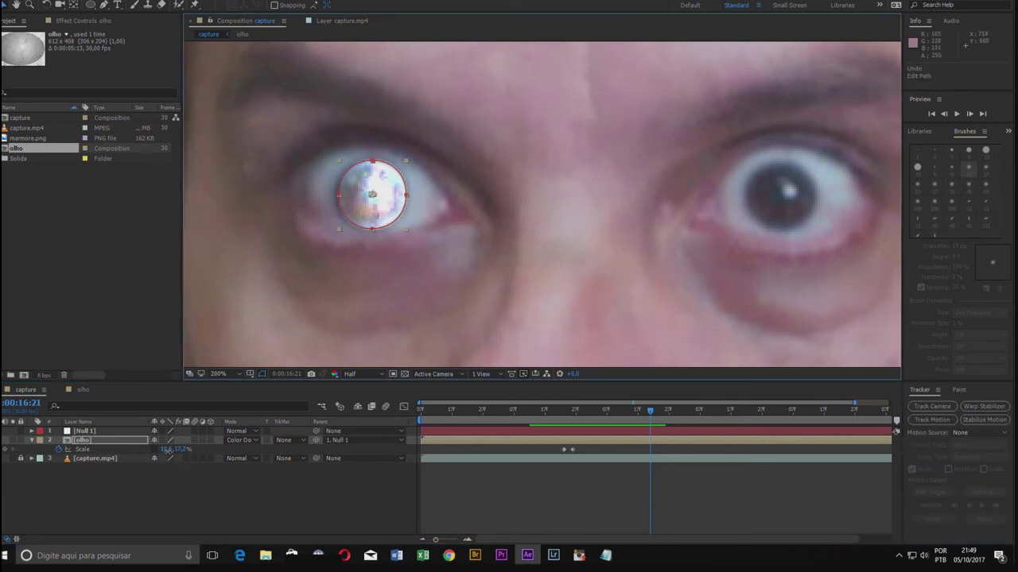
left_click_drag(166, 450, 168, 453)
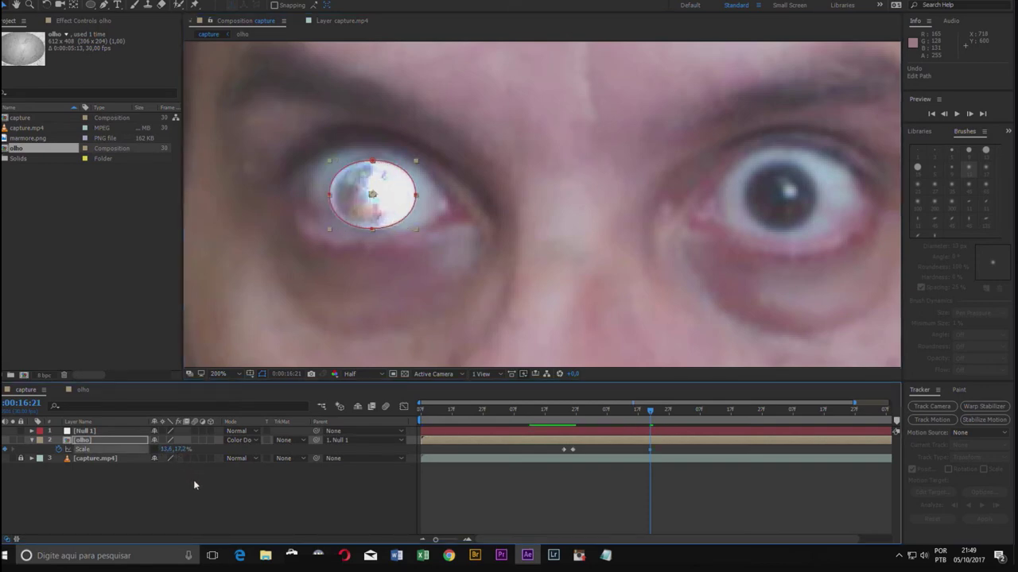
mouse_move(170, 450)
left_mouse_down()
mouse_move(174, 458)
mouse_move(165, 450)
left_mouse_up()
left_click(289, 505)
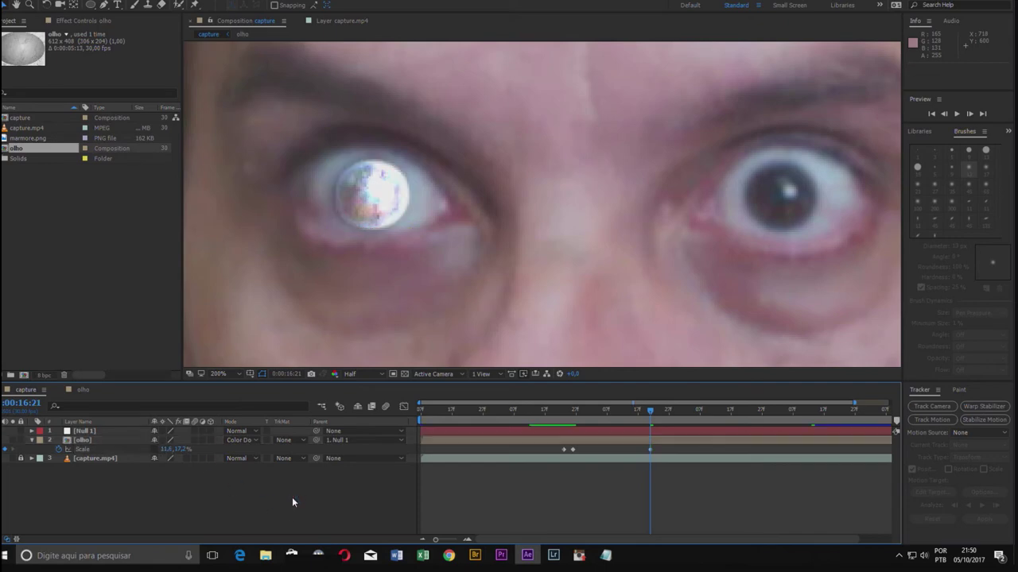
left_click_drag(393, 201, 390, 201)
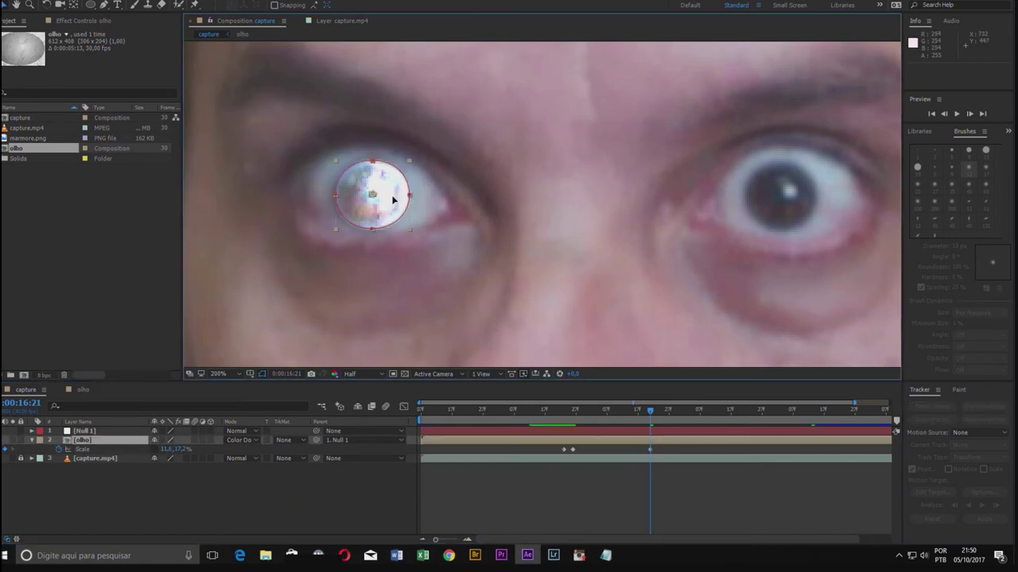
key("F2")
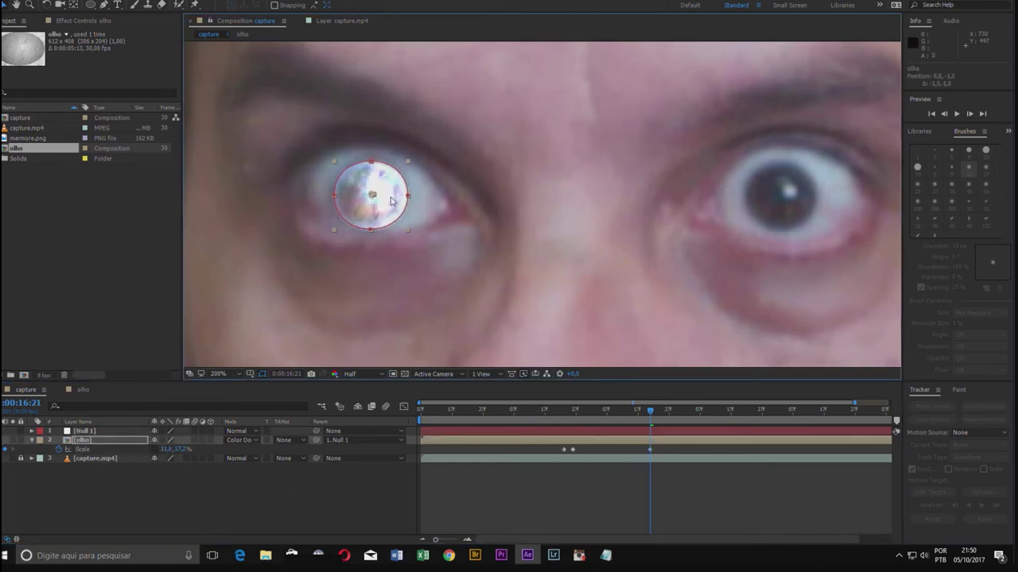
mouse_move(652, 411)
left_mouse_down()
mouse_move(549, 419)
mouse_move(588, 422)
left_mouse_up()
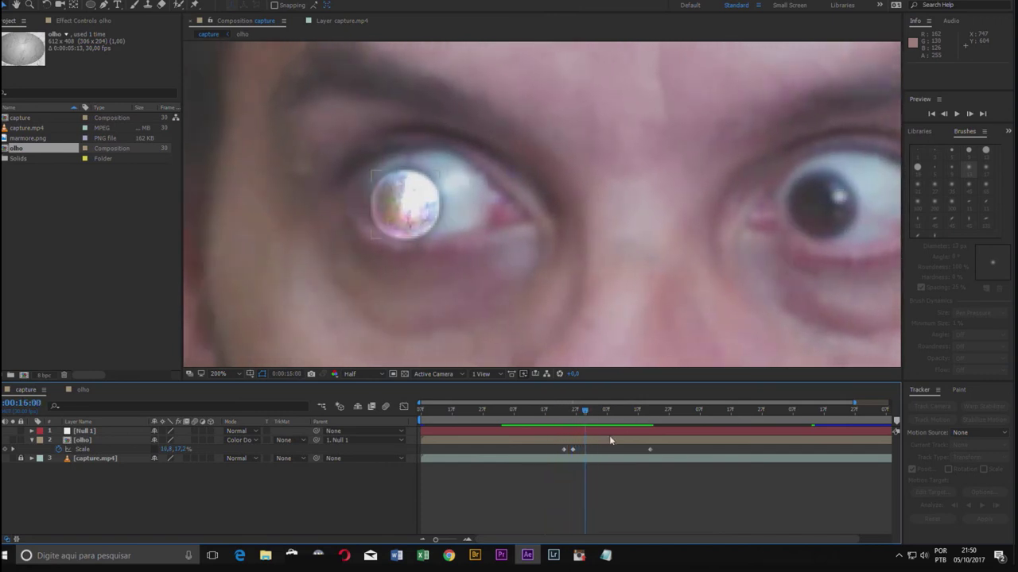
- Keyframe olho's Position from 0:00:15:28 back to 0:00:15:19 to keep the disc on the pupil
left_click_drag(427, 223, 425, 216)
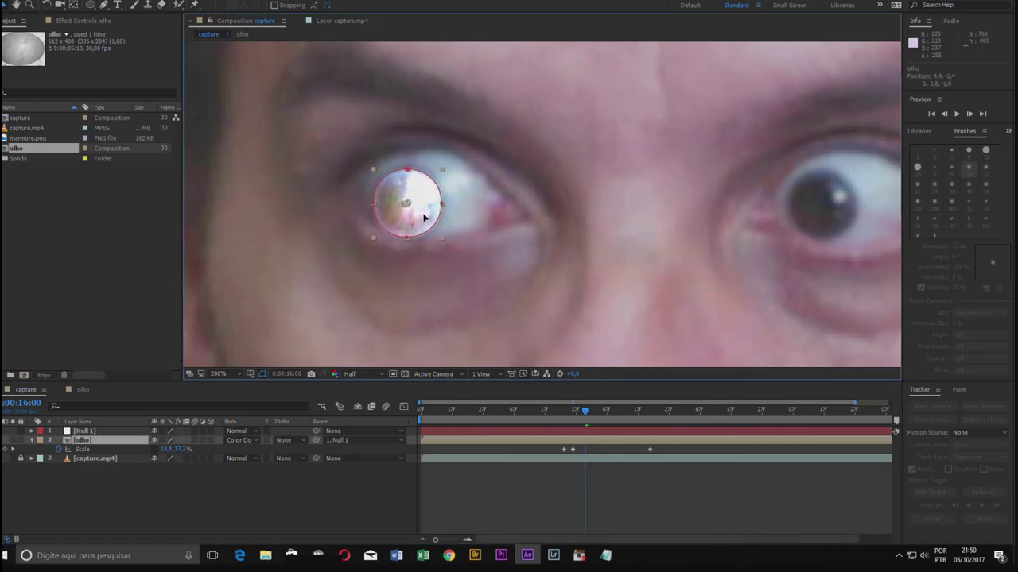
left_click_drag(586, 415, 579, 415)
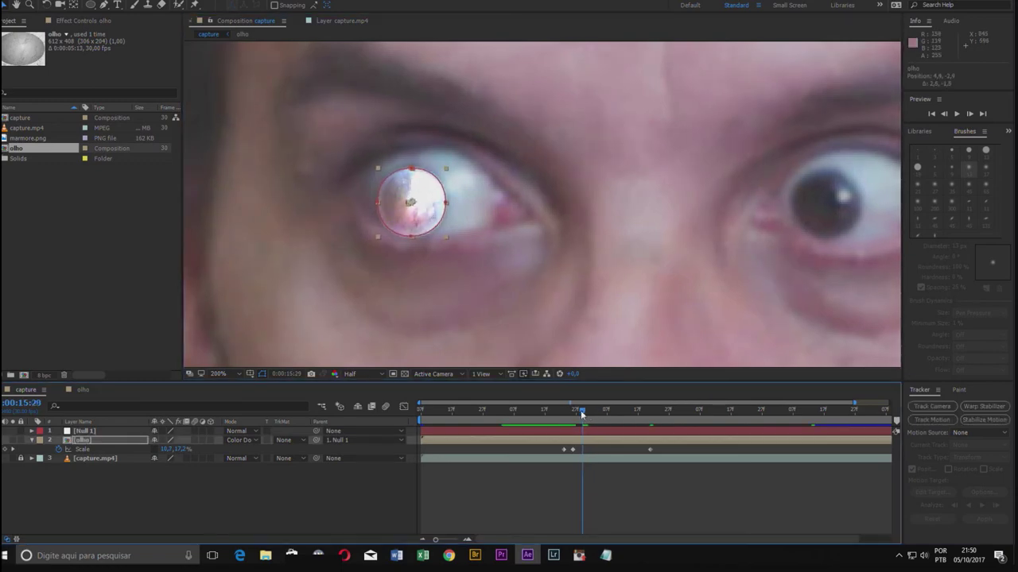
left_click(99, 439)
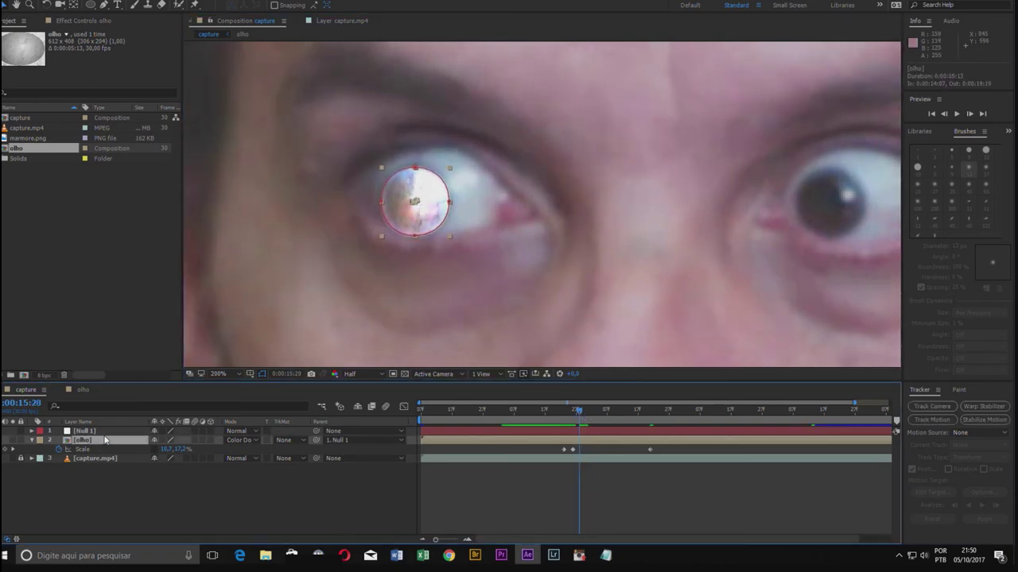
key("p")
left_click_drag(579, 414, 575, 421)
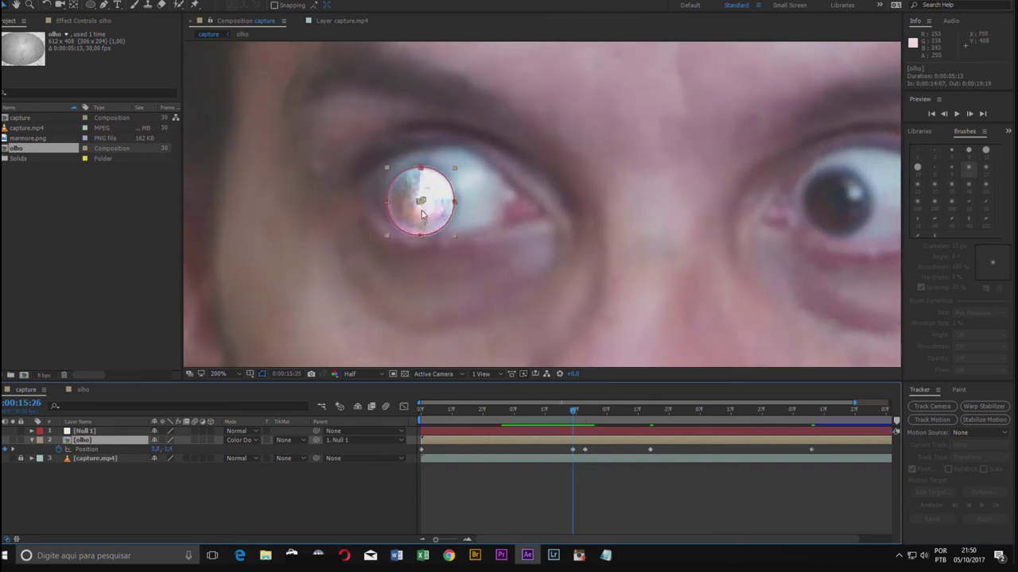
left_click_drag(424, 216, 426, 214)
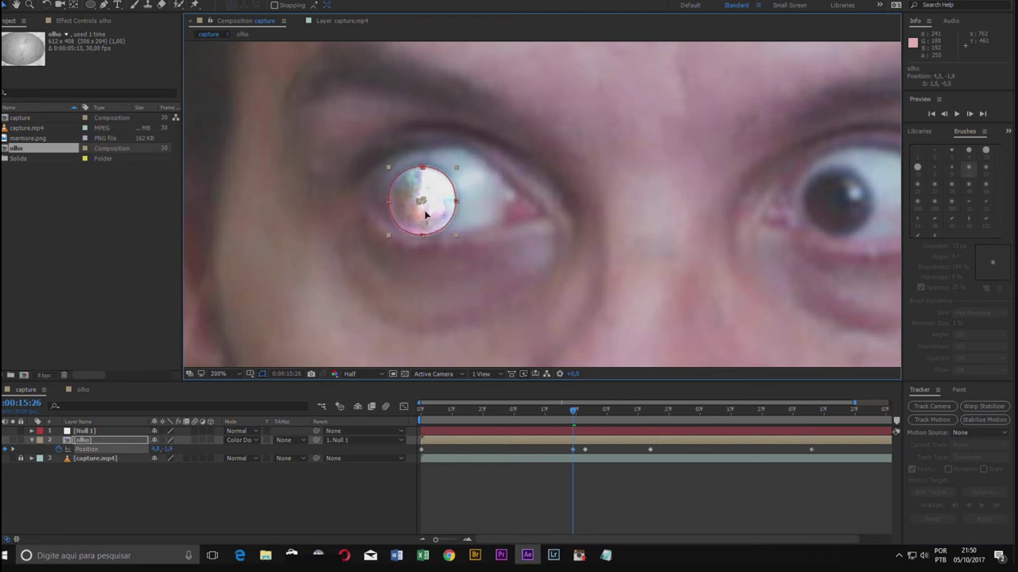
left_click_drag(574, 411, 551, 413)
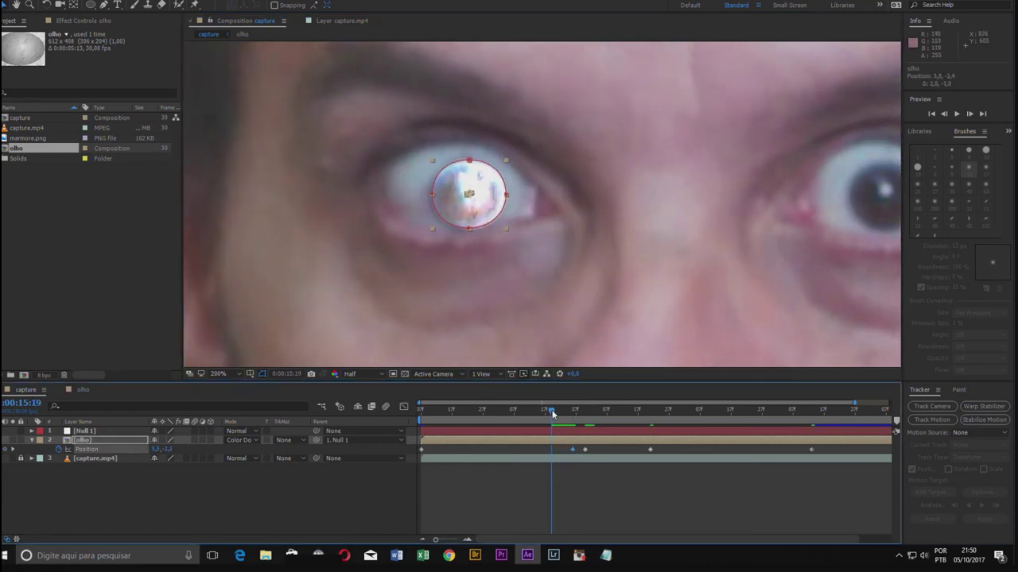
left_click_drag(489, 213, 487, 212)
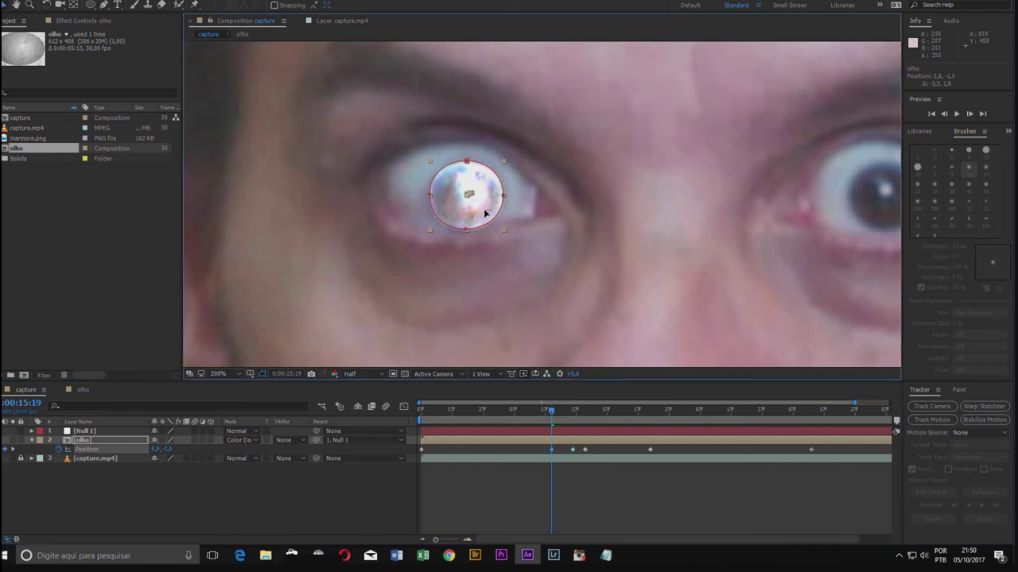
- Zoom the viewer out to show the whole face and play back the tracking
scroll(605, 246, "down", 1)
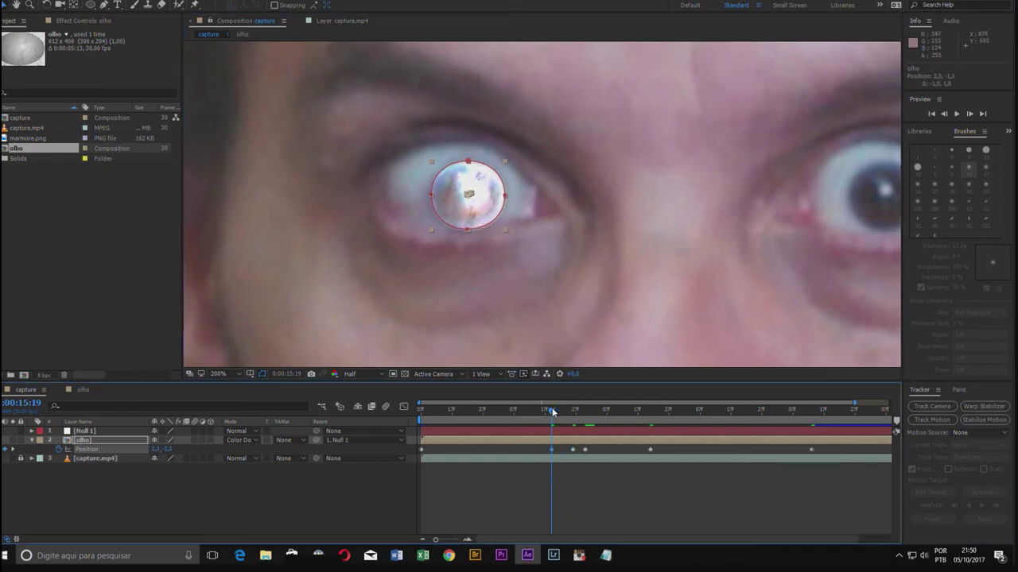
key("Page_Up")
key("Page_Up")
key("Page_Up")
scroll(605, 246, "down", 1)
key("space")
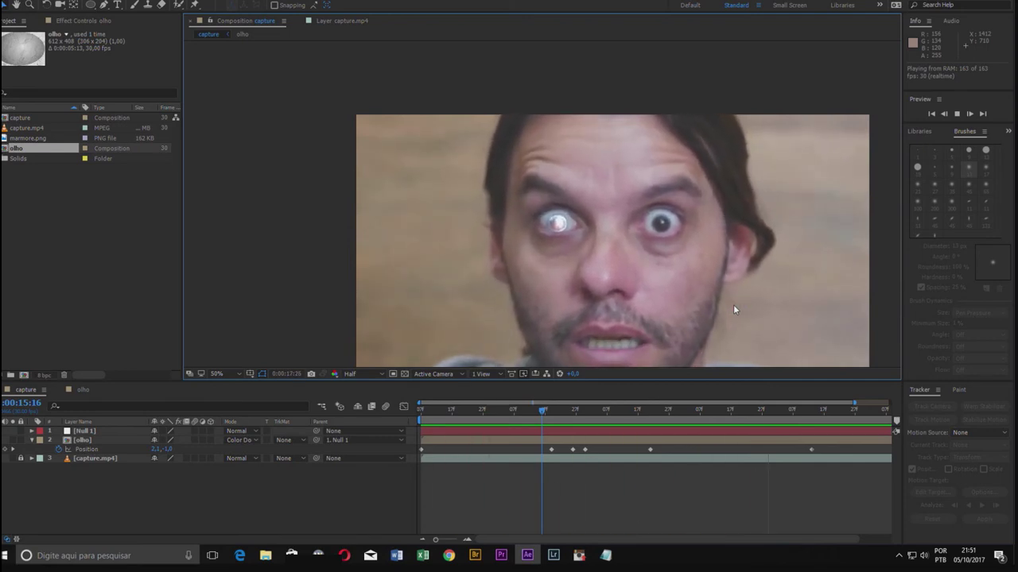
- Stop the preview and bring the time indicator back to 0:00:14:07
key("space")
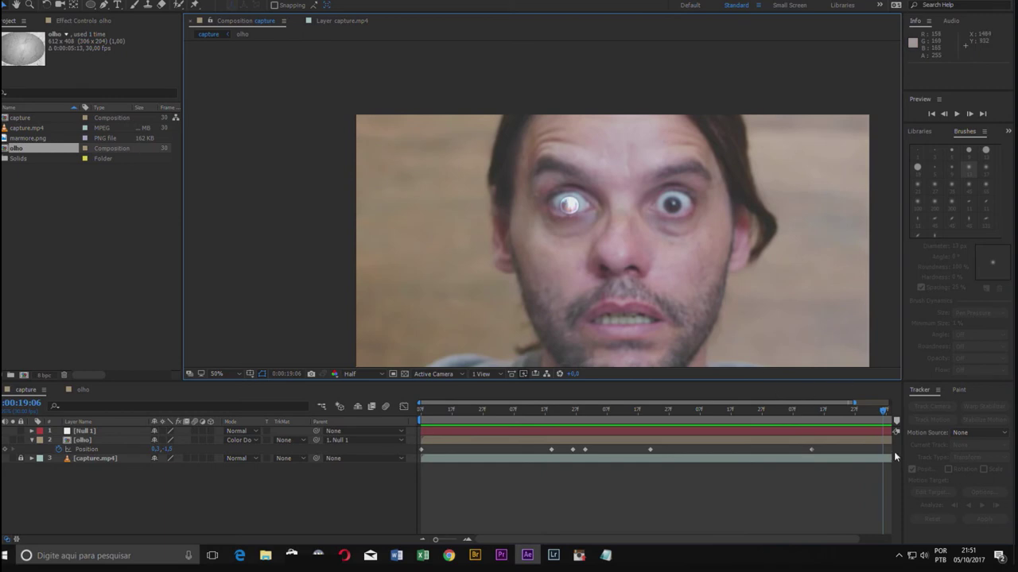
left_click_drag(884, 410, 384, 418)
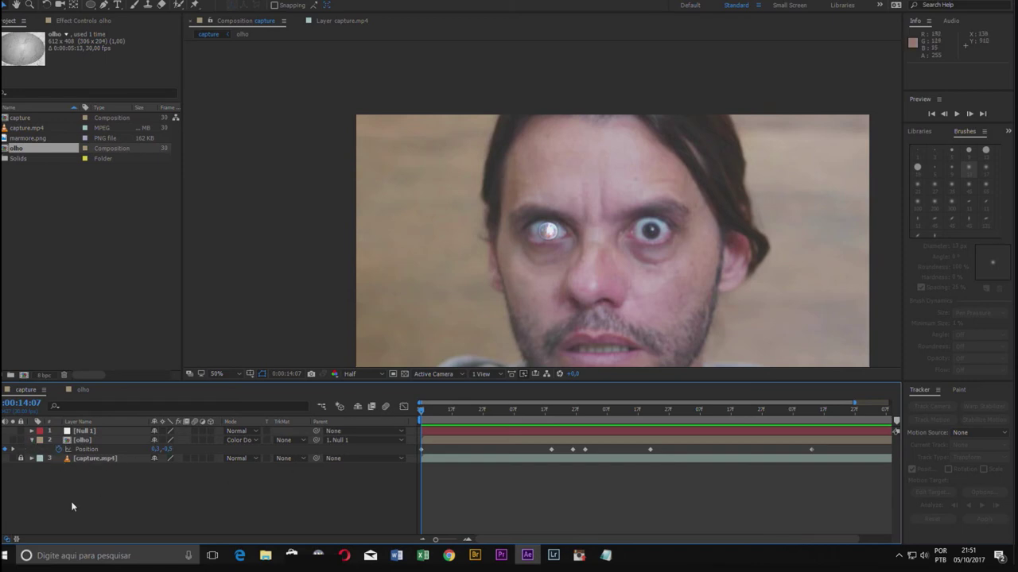
- Rename the olho eye overlay layer to 'olho dir'
left_click(93, 441)
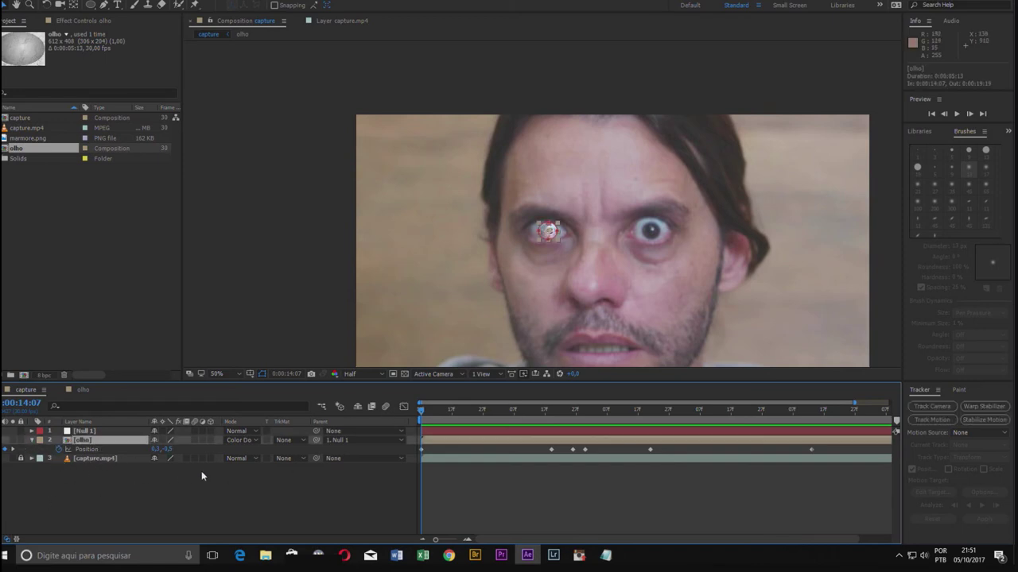
key("Return")
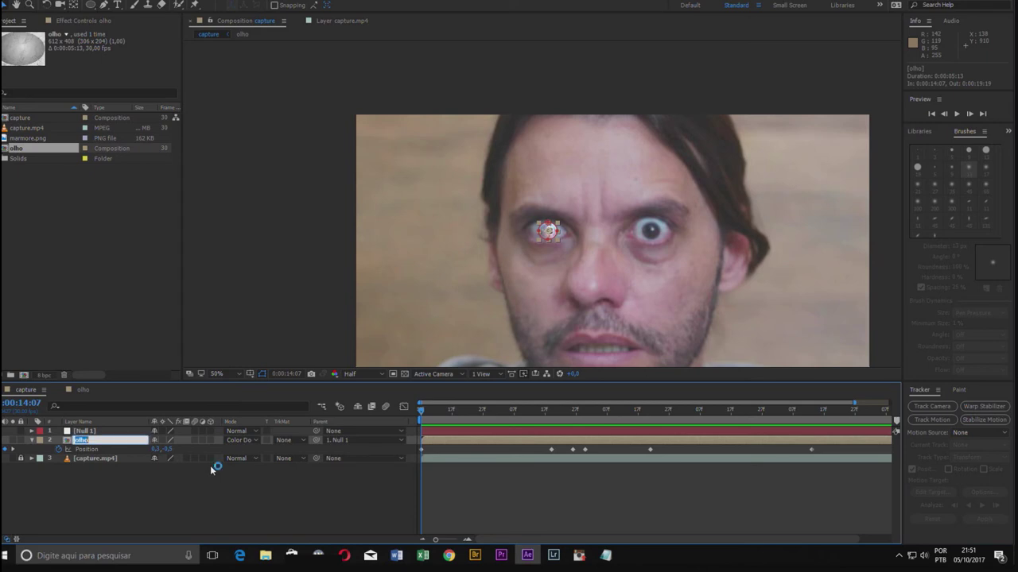
left_click(133, 438)
type("dir")
key("Return")
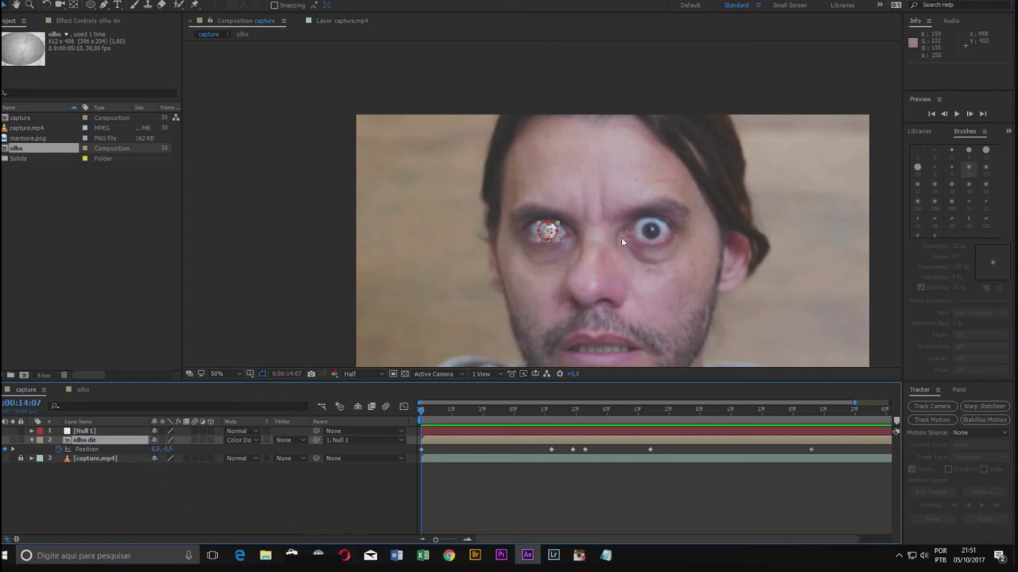
- Duplicate olho dir and rename the copy 'olho esq'
left_click(136, 501)
left_click(93, 439)
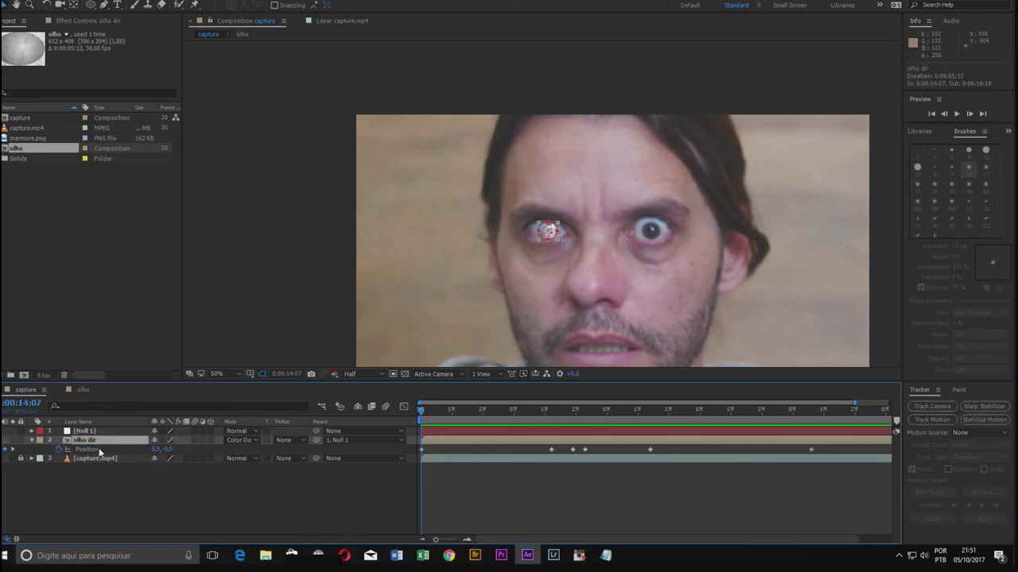
key("ctrl+v")
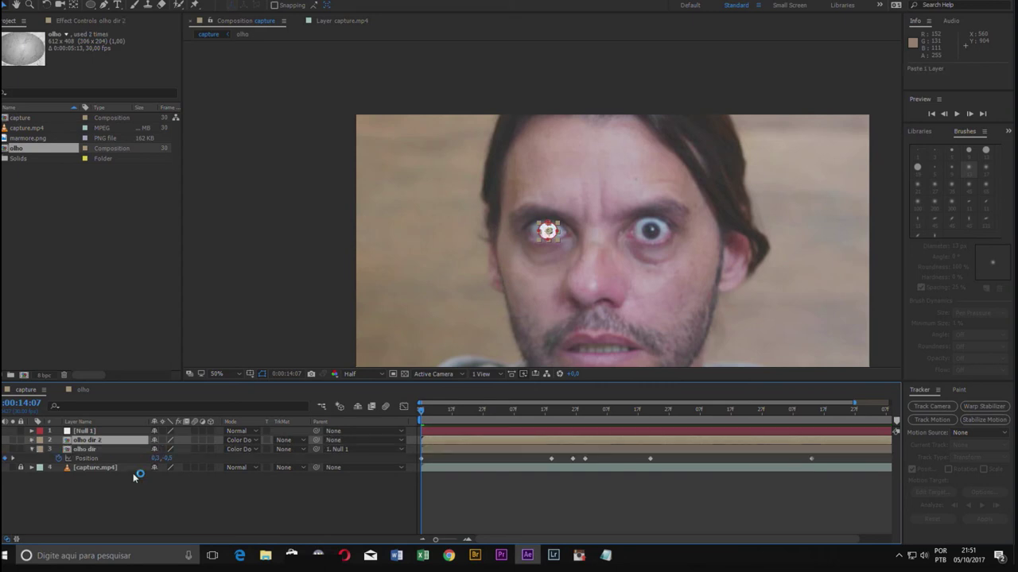
left_click(113, 441)
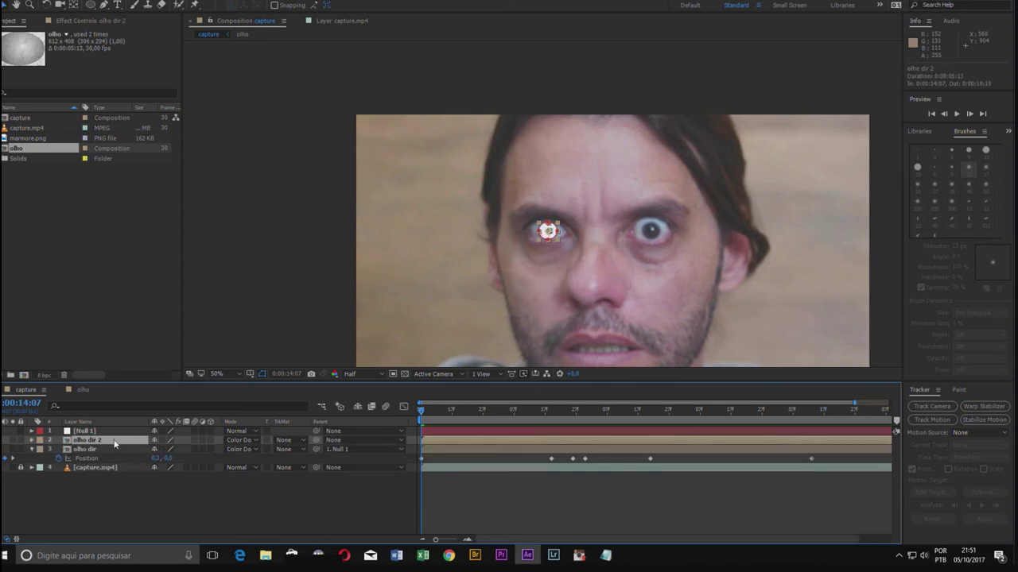
double_click(101, 441)
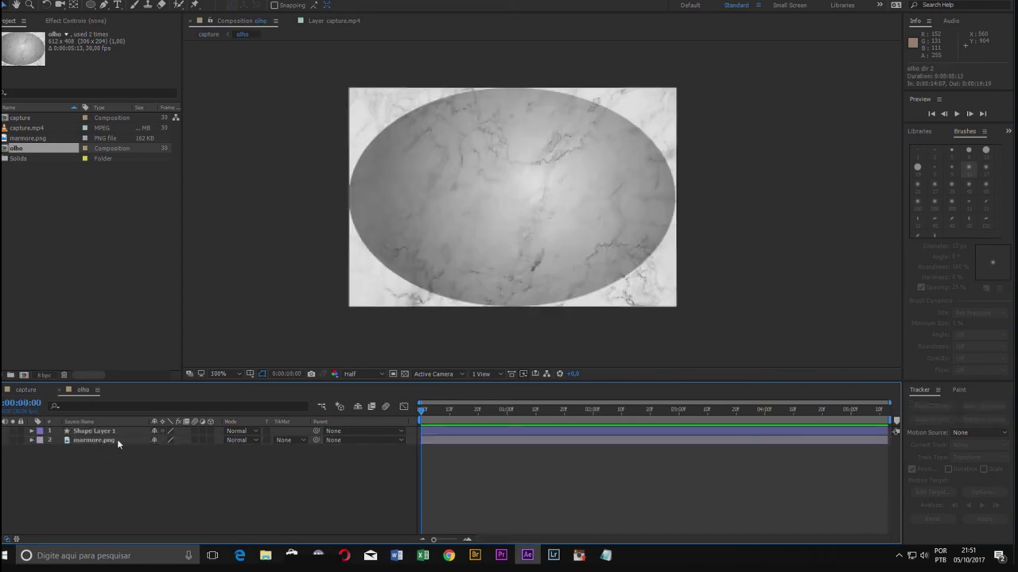
left_click(60, 391)
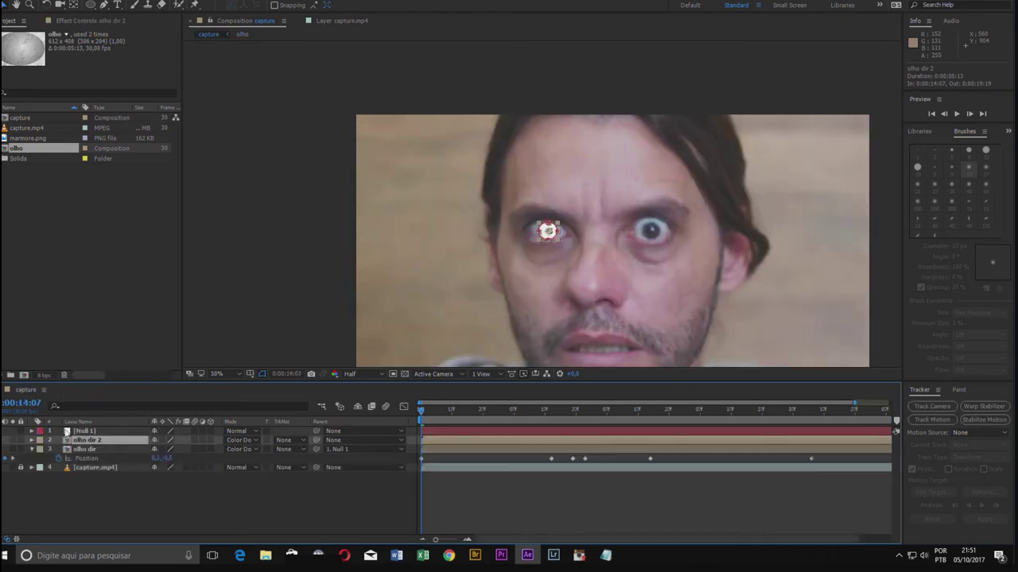
key("Return")
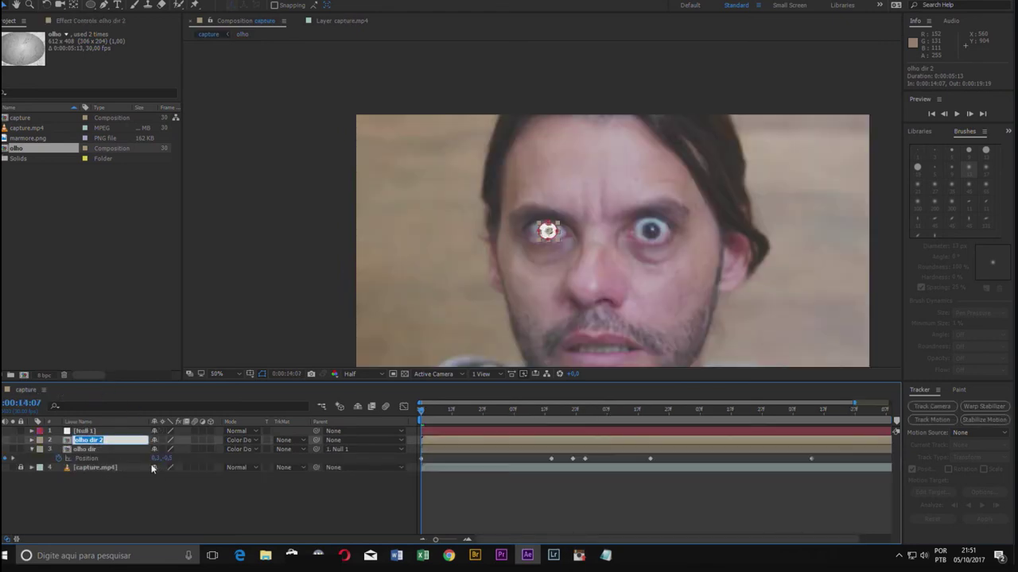
key("Return")
type("esq")
key("Return")
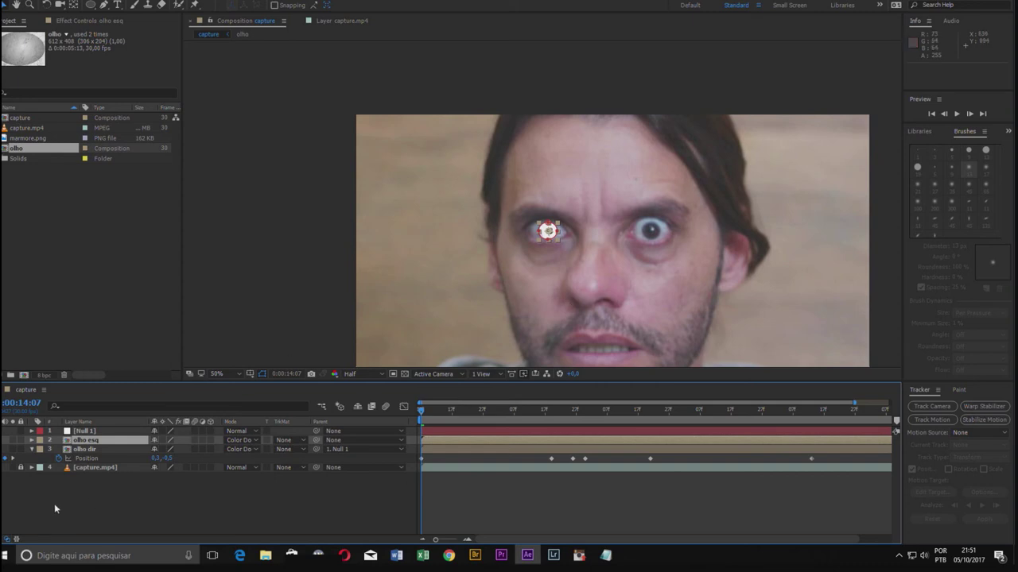
- Move the olho esq disc onto the man's second eye and scrub to check it
left_click(32, 440)
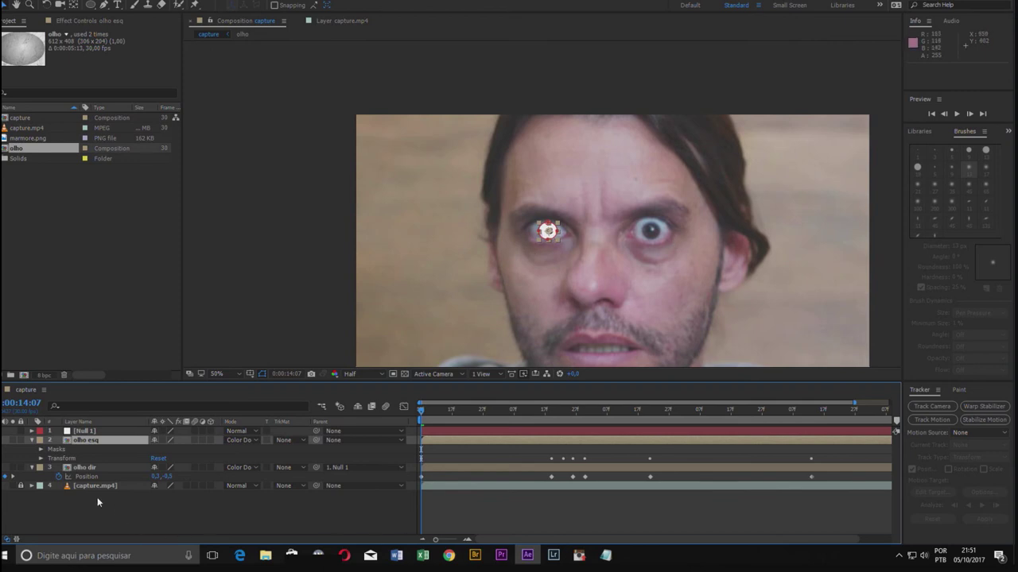
left_click_drag(562, 236, 657, 236)
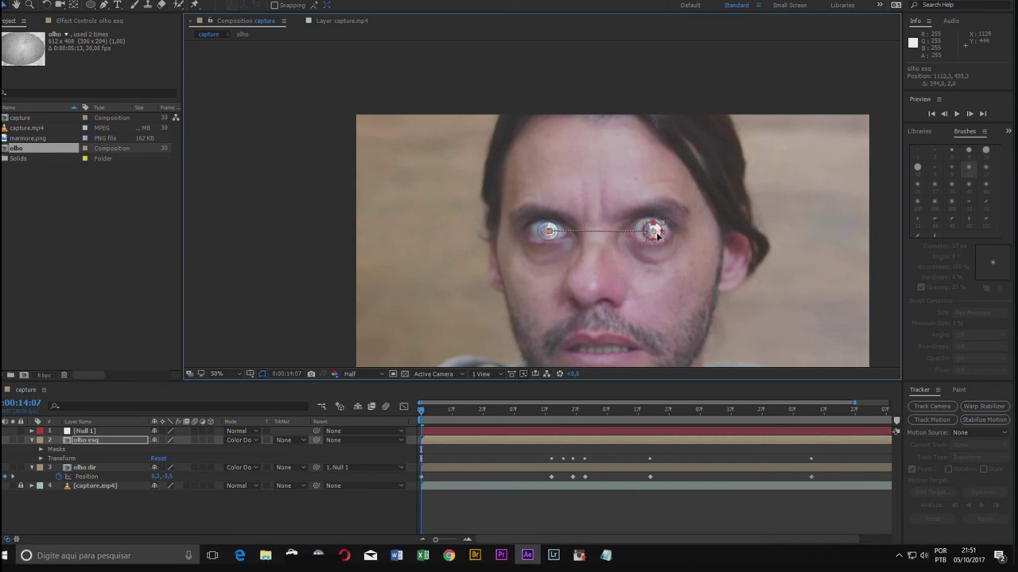
left_click(458, 411)
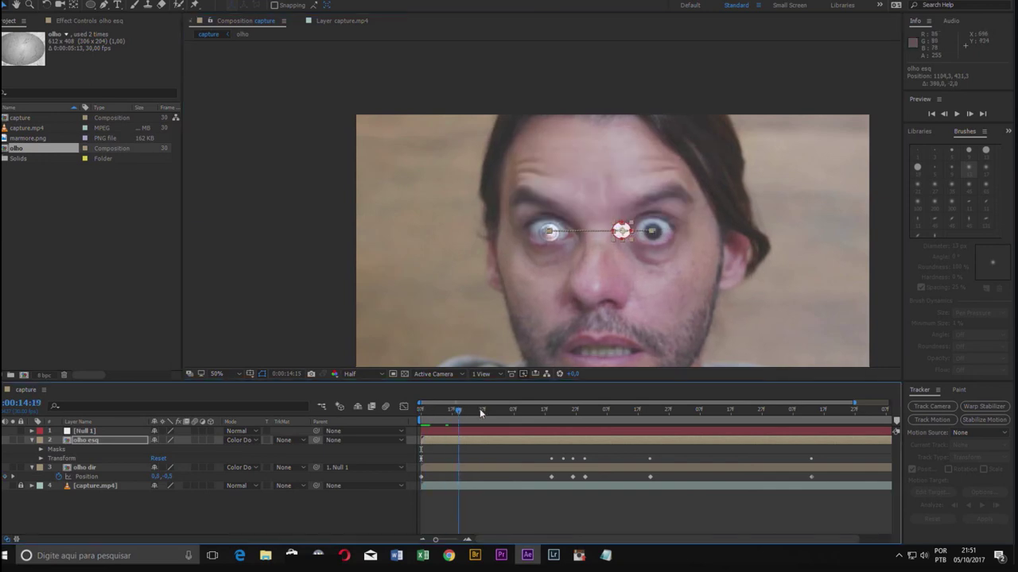
left_click_drag(481, 413, 421, 412)
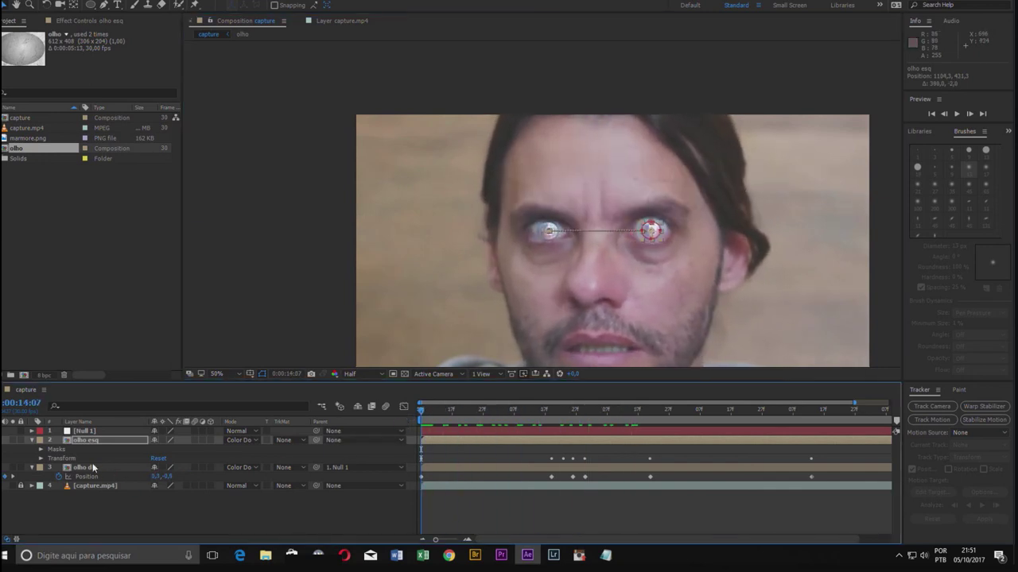
- Remove olho esq's copied Position keyframes and deselect the layer
left_click(31, 440)
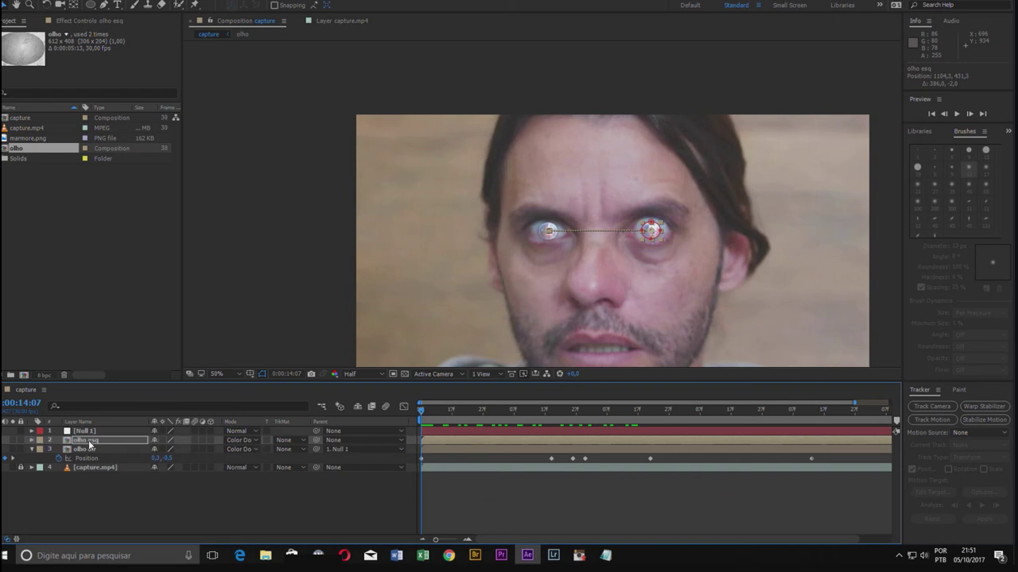
key("p")
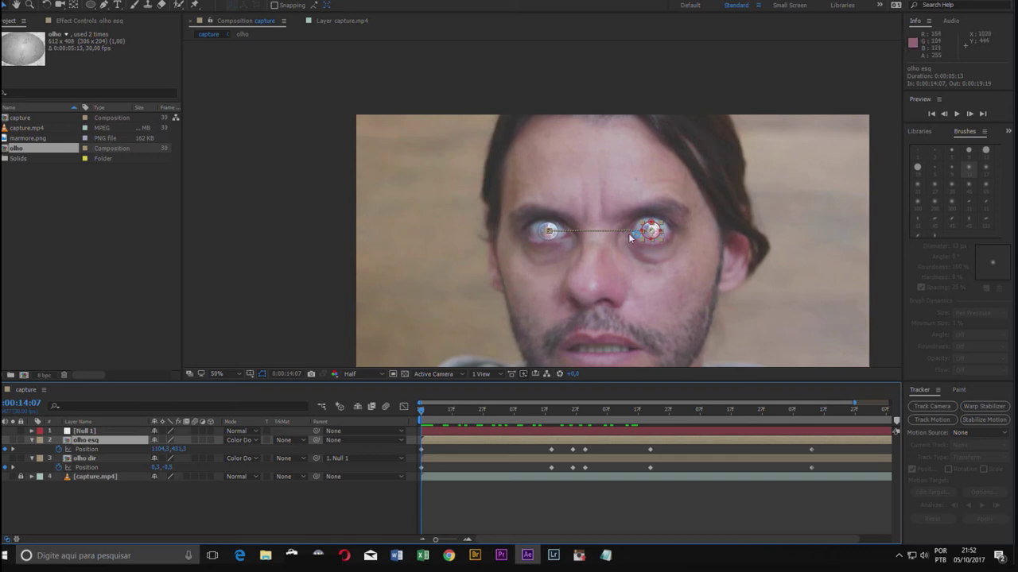
left_click(60, 450)
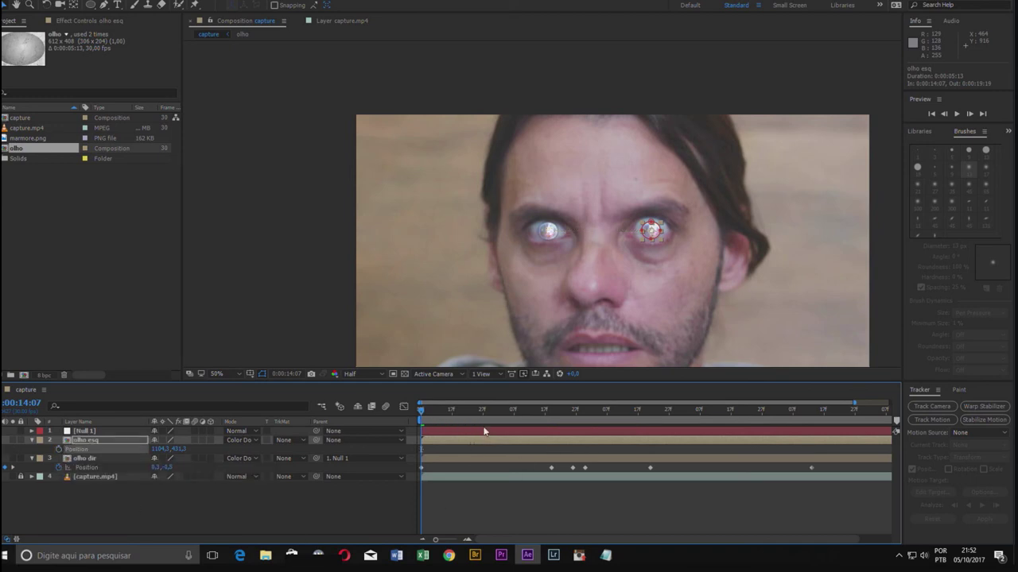
key("F2")
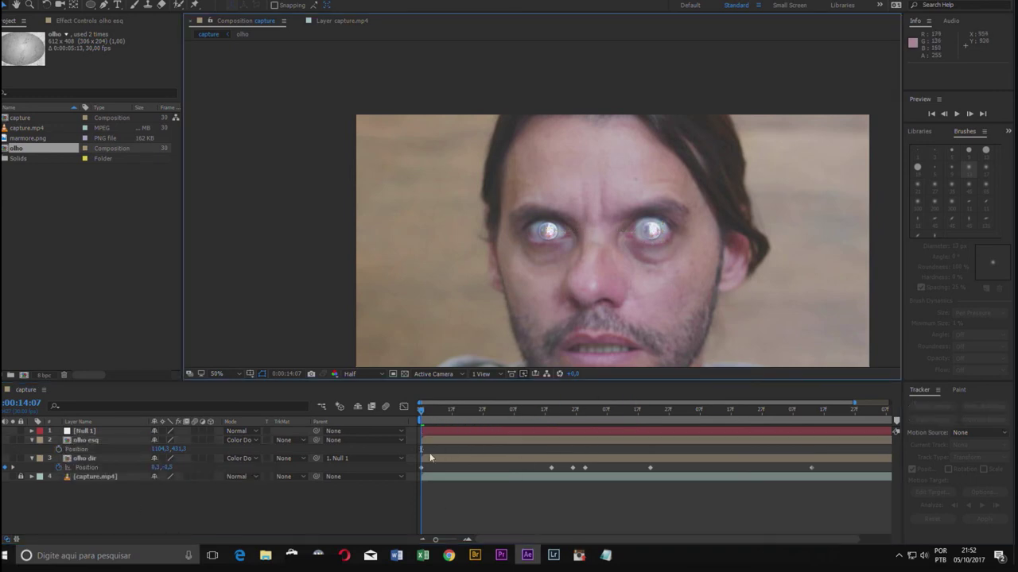
- Set olho esq's parent to '1. Null 1' and scrub to confirm it follows the head
mouse_move(423, 414)
left_mouse_down()
mouse_move(791, 412)
mouse_move(416, 406)
left_mouse_up()
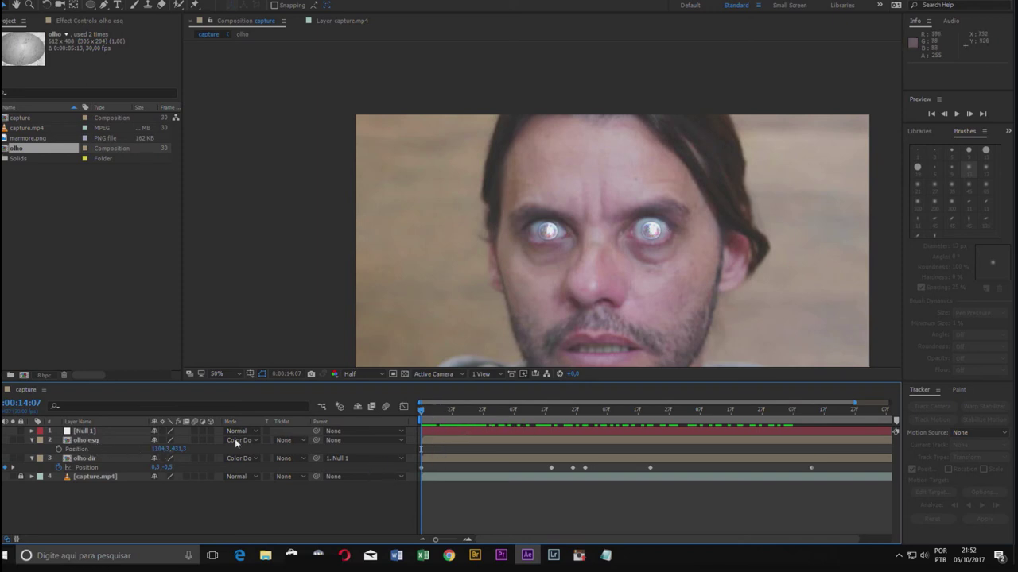
left_click(350, 441)
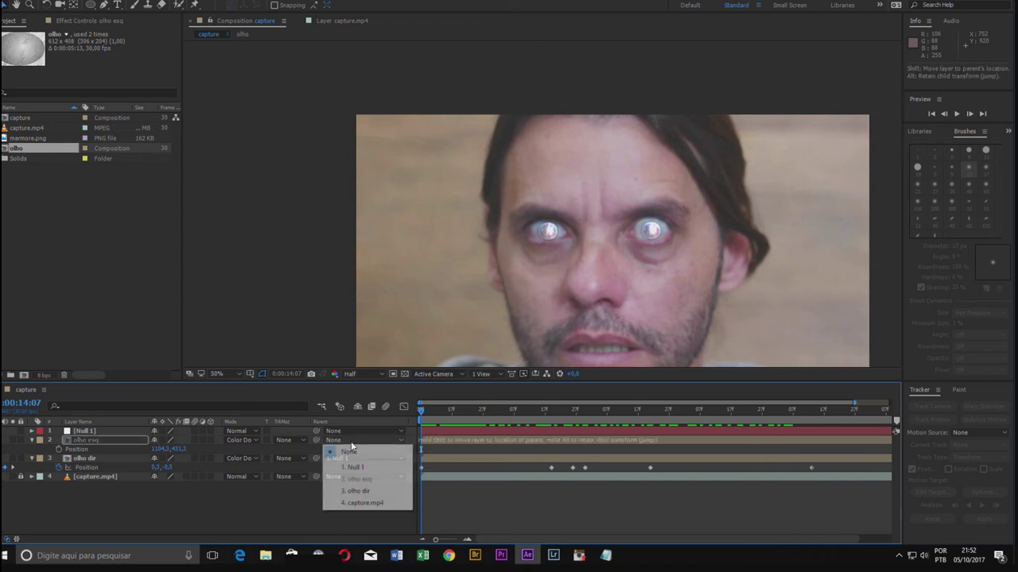
left_click(361, 466)
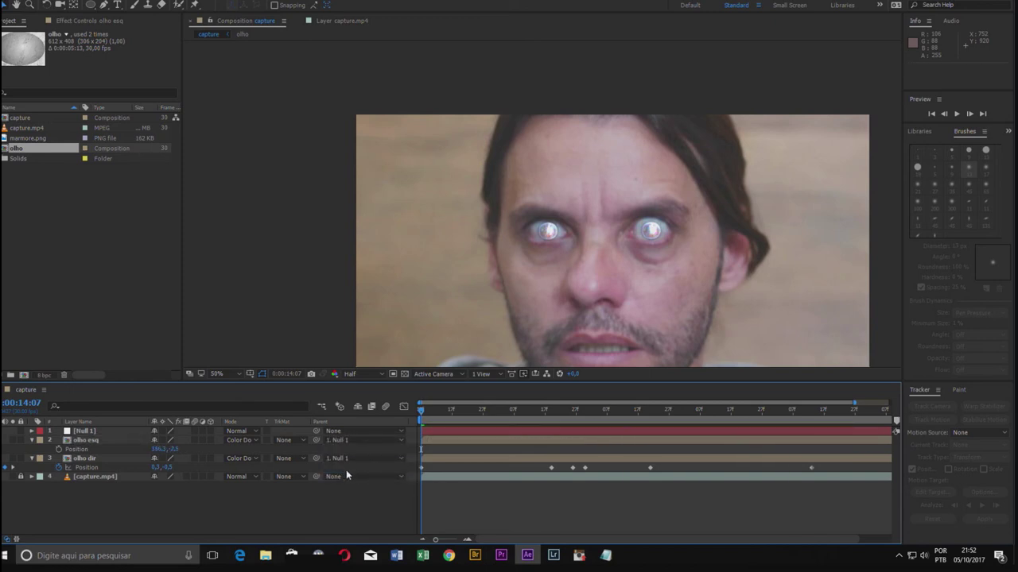
mouse_move(422, 412)
left_mouse_down()
mouse_move(745, 418)
mouse_move(399, 420)
left_mouse_up()
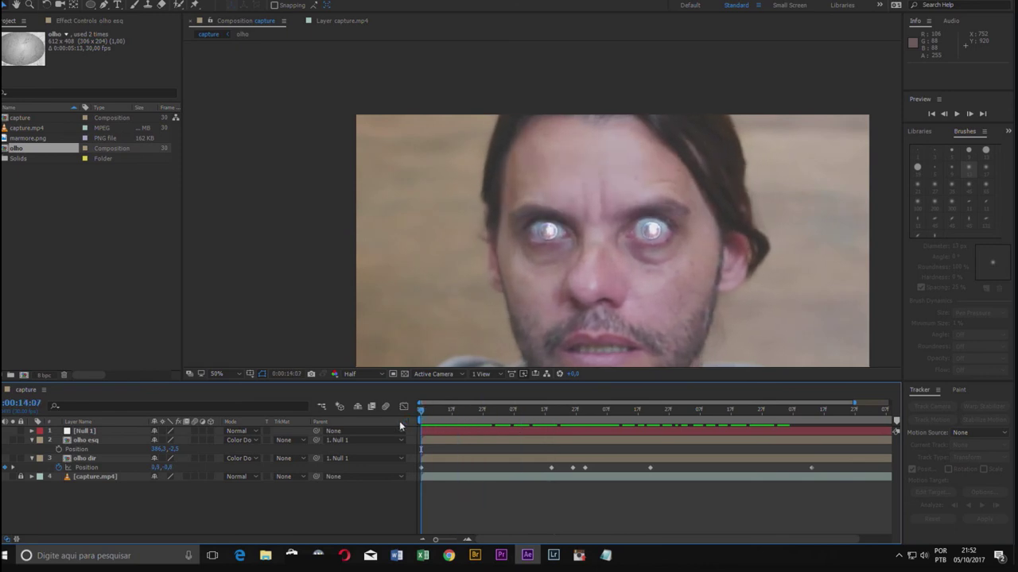
- Nudge olho esq back onto the eye at later frames, adding Position keyframes
left_click(58, 449)
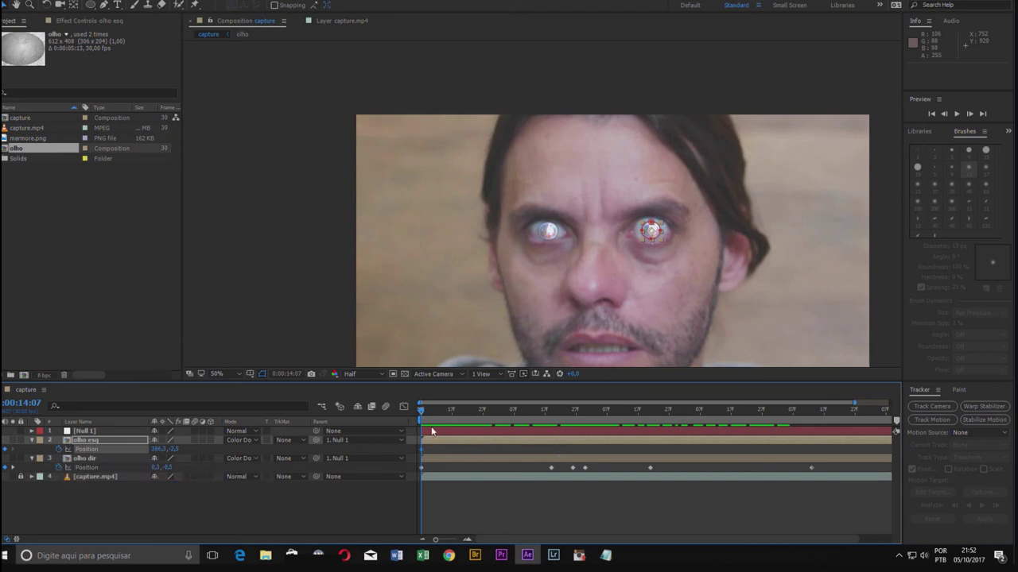
scroll(700, 214, "up", 2)
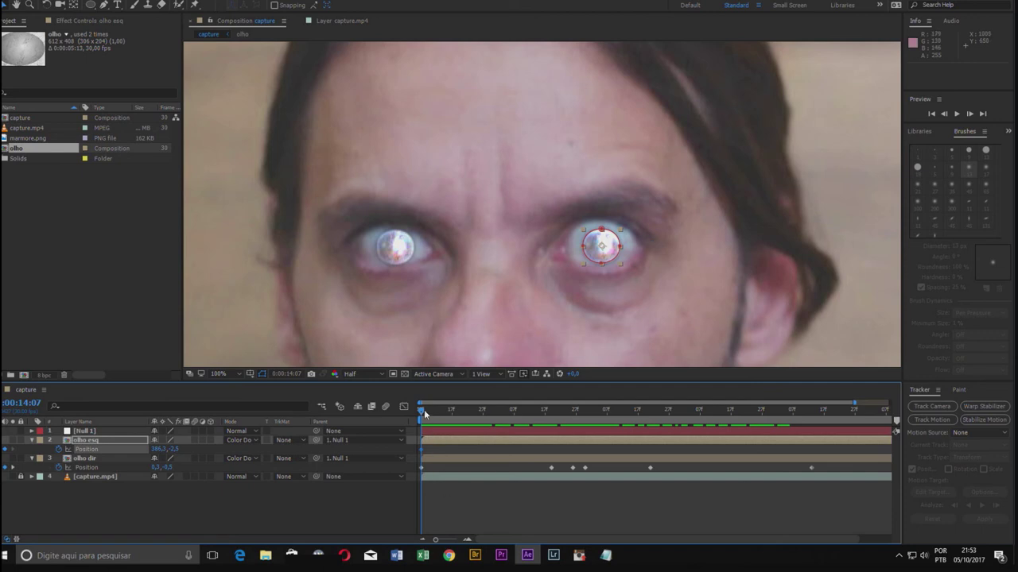
mouse_move(421, 413)
left_mouse_down()
mouse_move(571, 420)
mouse_move(446, 422)
mouse_move(517, 422)
left_mouse_up()
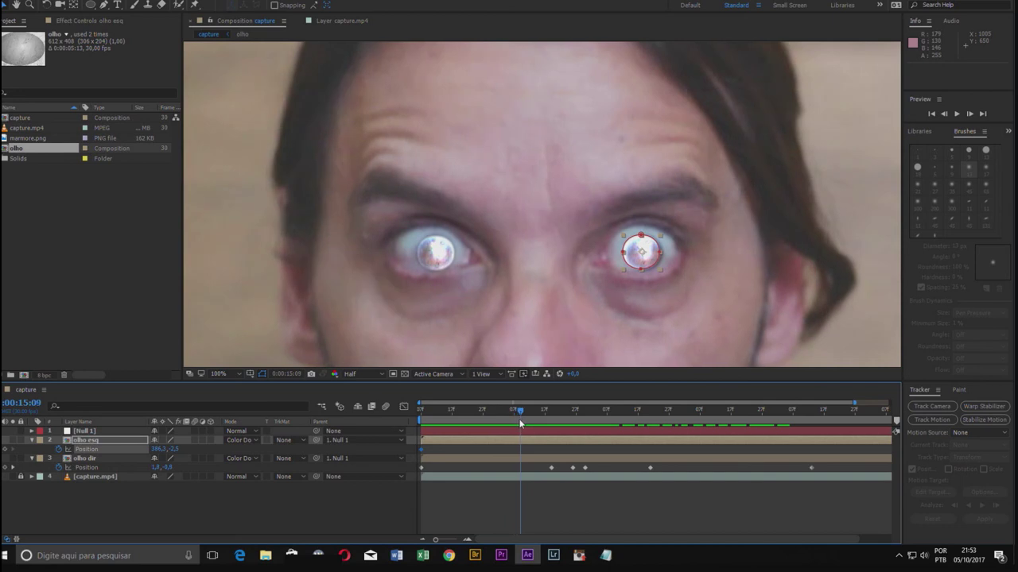
left_click_drag(650, 263, 653, 263)
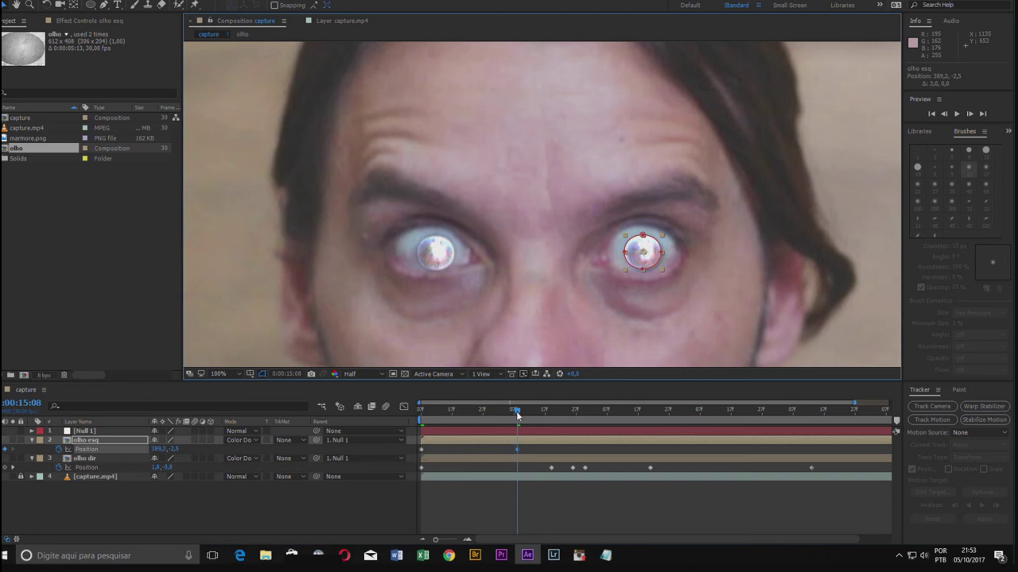
mouse_move(517, 415)
left_mouse_down()
mouse_move(513, 424)
mouse_move(579, 430)
left_mouse_up()
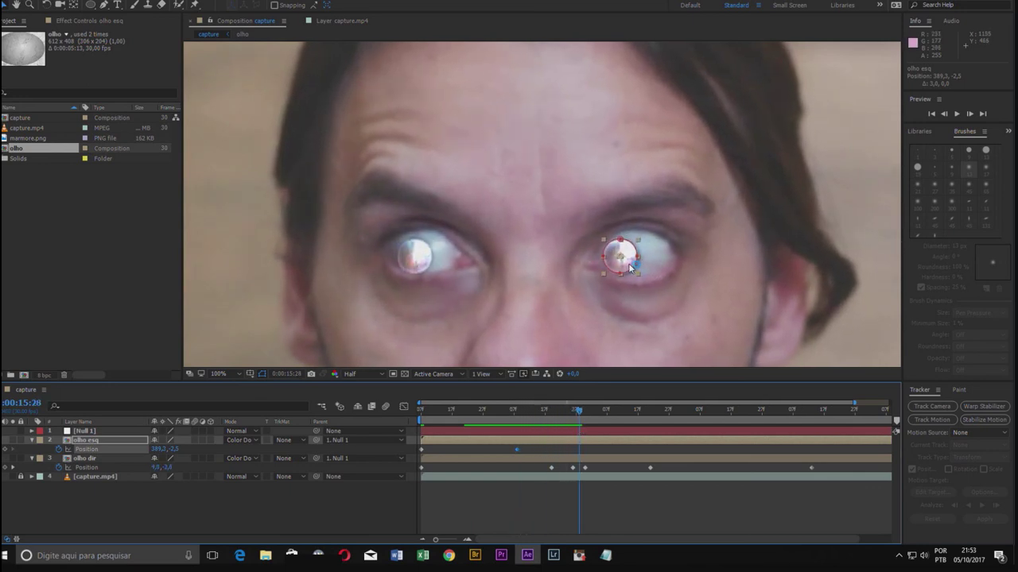
left_click_drag(630, 268, 633, 271)
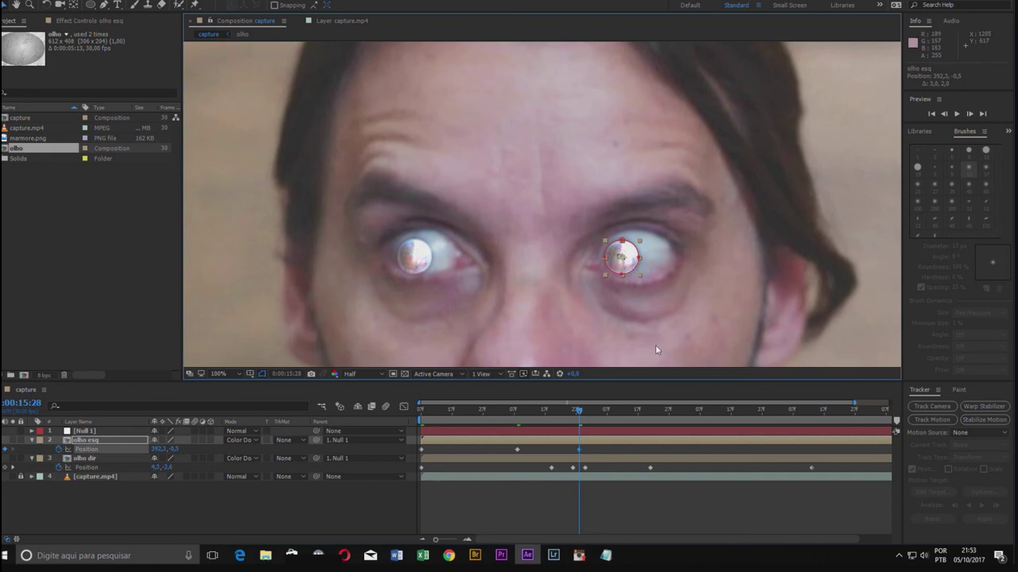
- Realign olho esq at further frames, then preview both tracked eye overlays
scroll(667, 284, "up", 1)
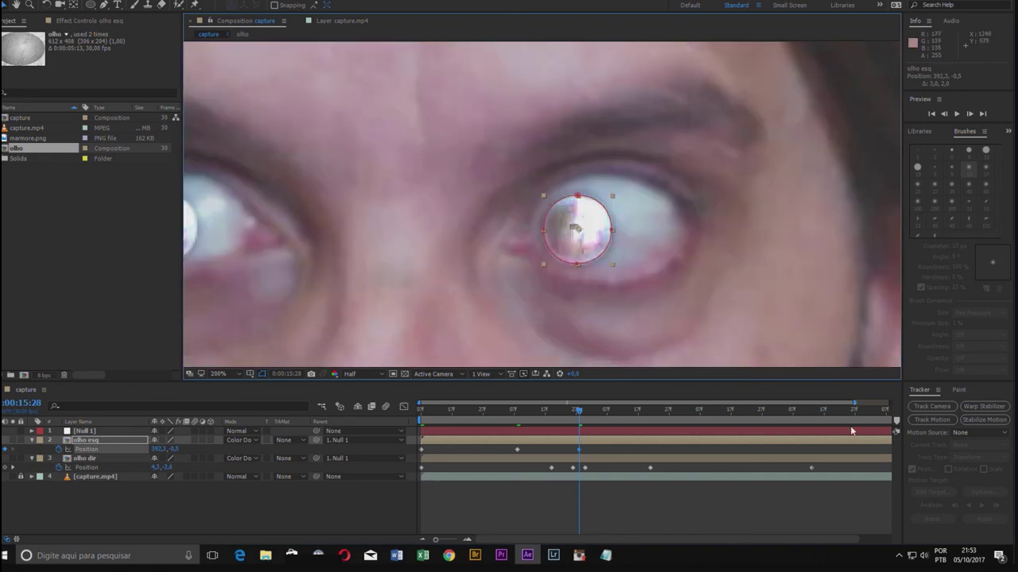
key("shift+Page_Down")
key("shift+Page_Down")
key("shift+Page_Down")
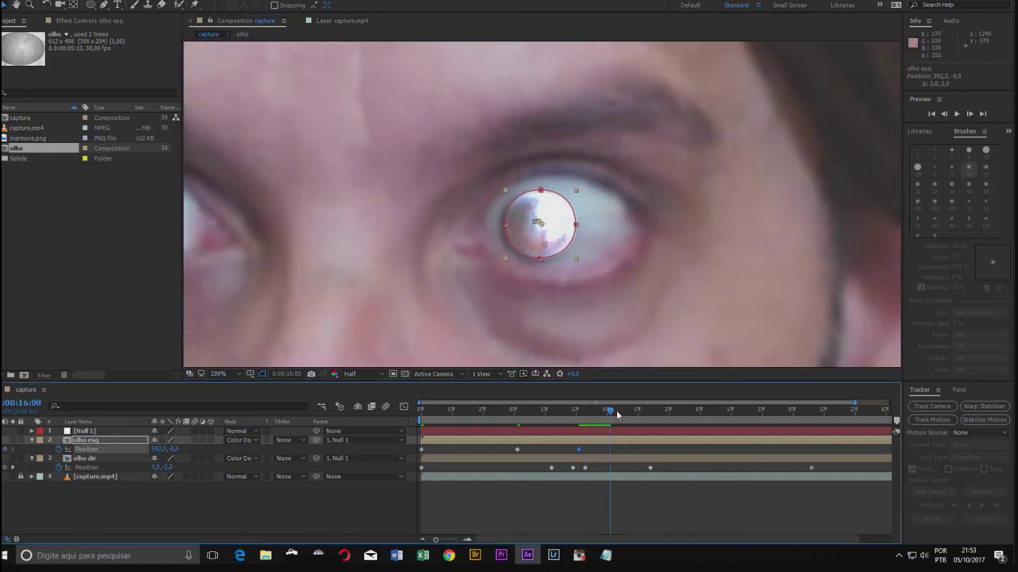
left_click_drag(563, 240, 554, 238)
left_click_drag(672, 410, 442, 415)
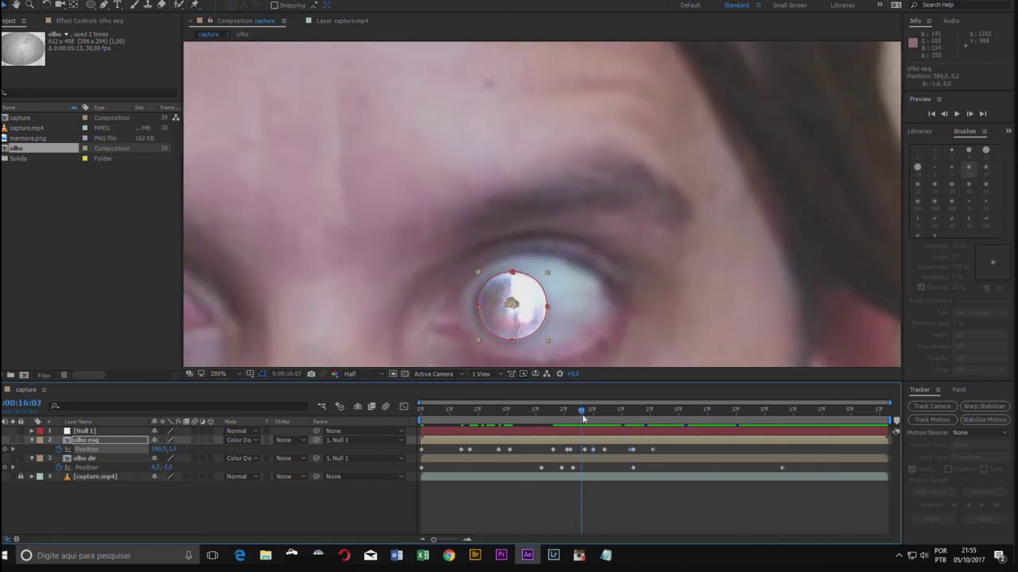
left_click_drag(620, 413, 475, 416)
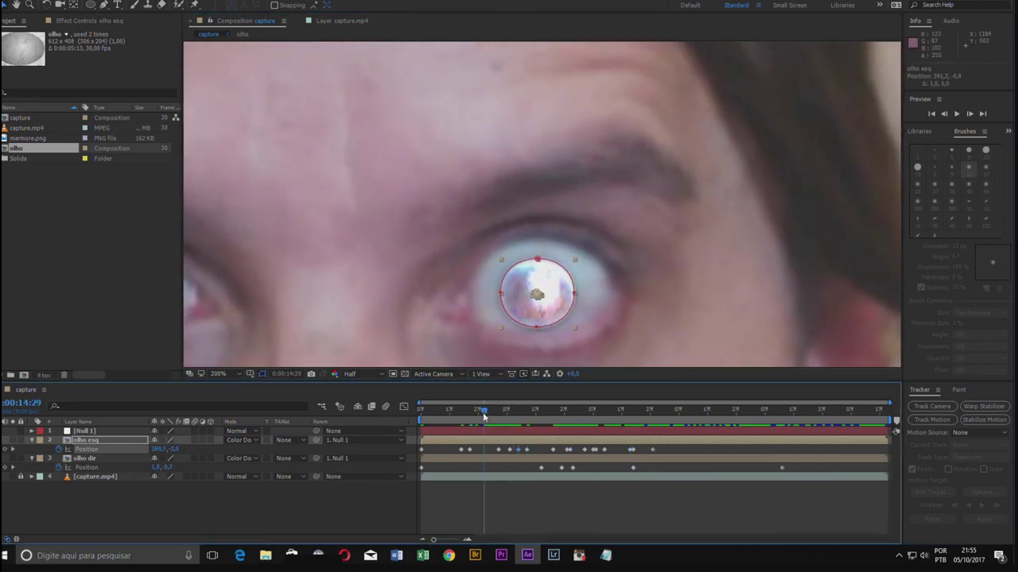
key("space")
key("comma")
key("comma")
key("comma")
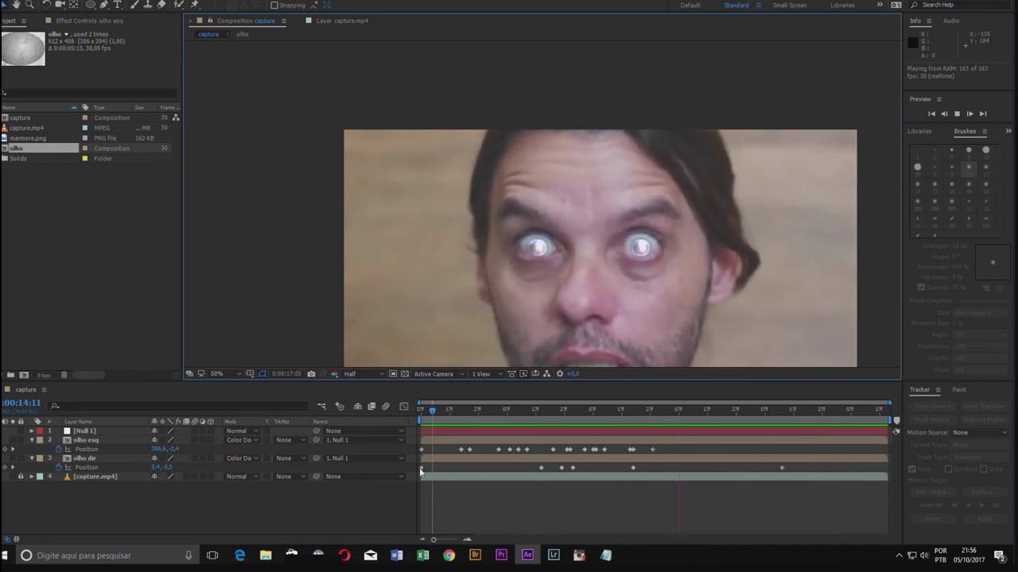
- Stop the preview, zoom the viewer to 25% and switch to the olho composition
mouse_move(681, 411)
left_mouse_down()
mouse_move(453, 411)
mouse_move(379, 526)
left_mouse_up()
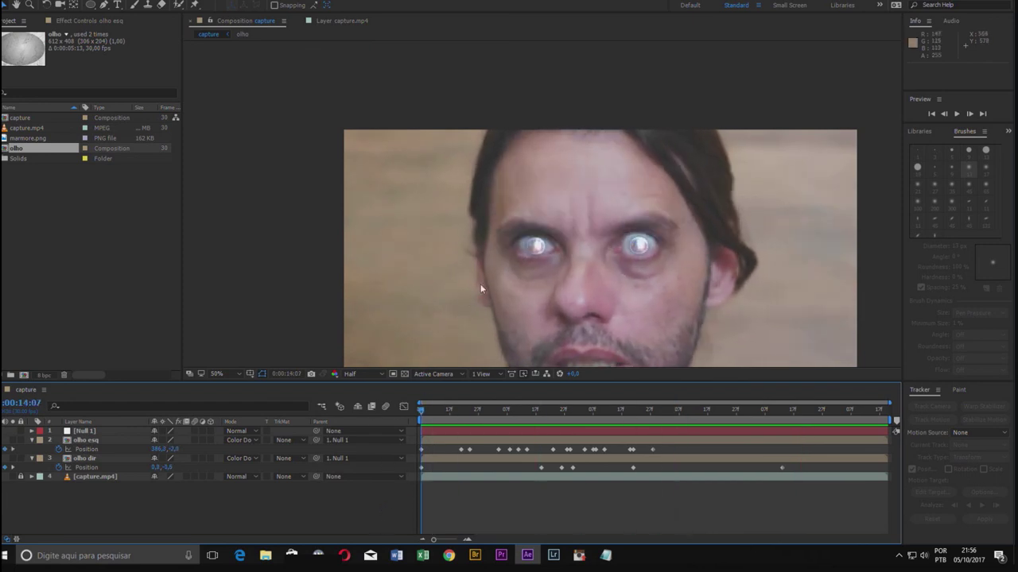
scroll(494, 298, "down", 1)
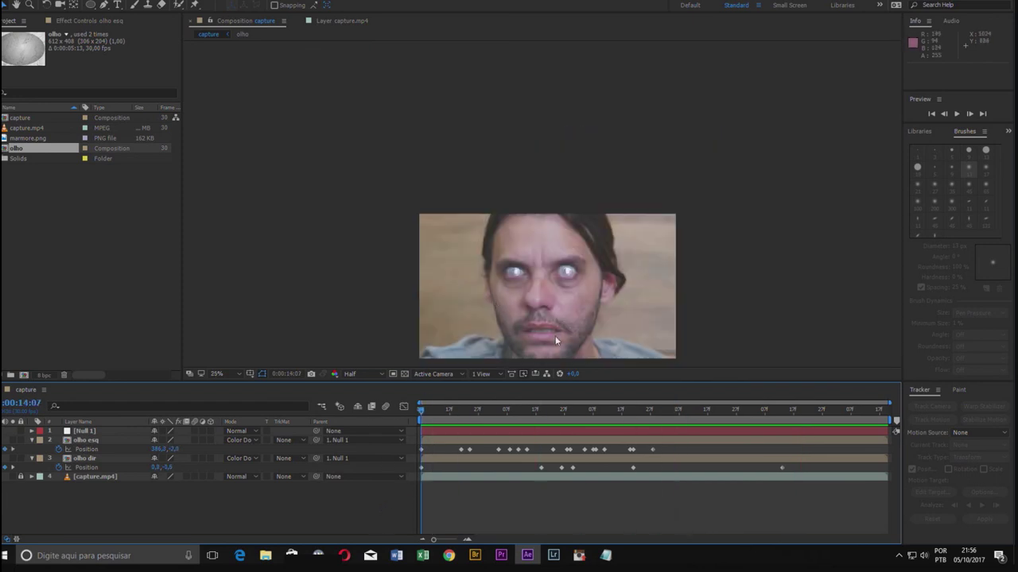
left_click_drag(552, 291, 539, 200)
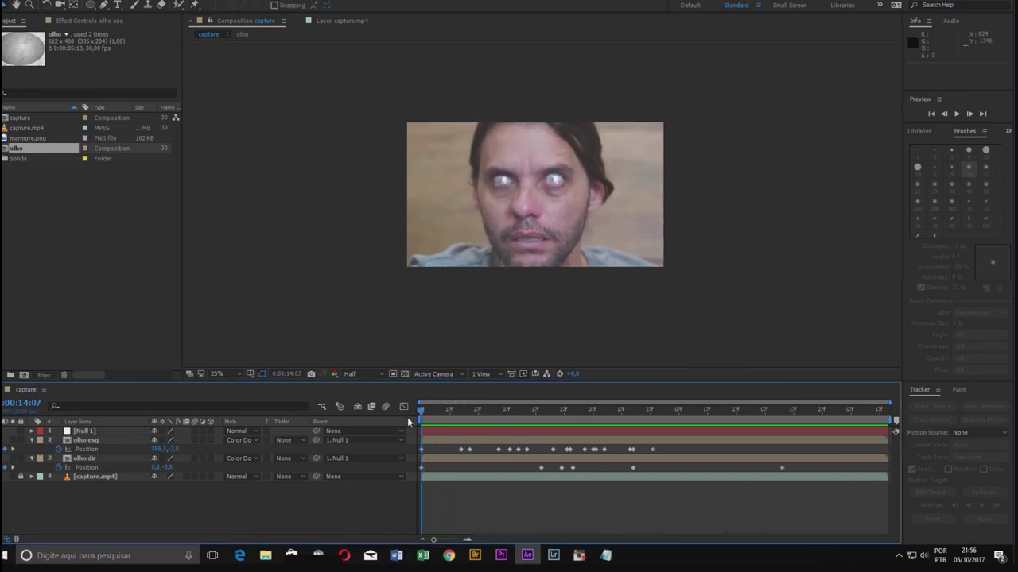
left_click(86, 390)
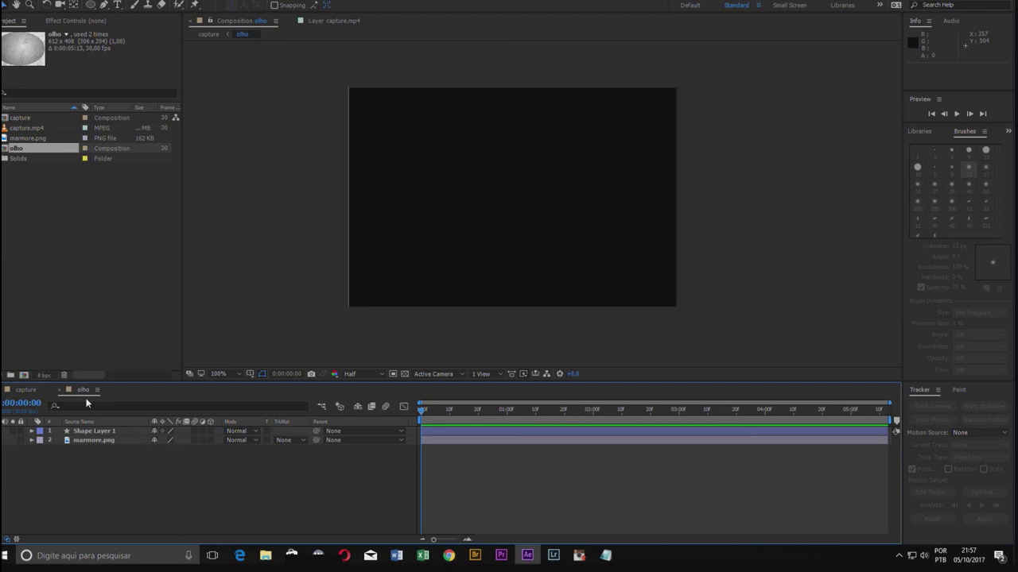
- In the olho comp, set marmore.png's Opacity to 100% at frame 9
left_click(30, 390)
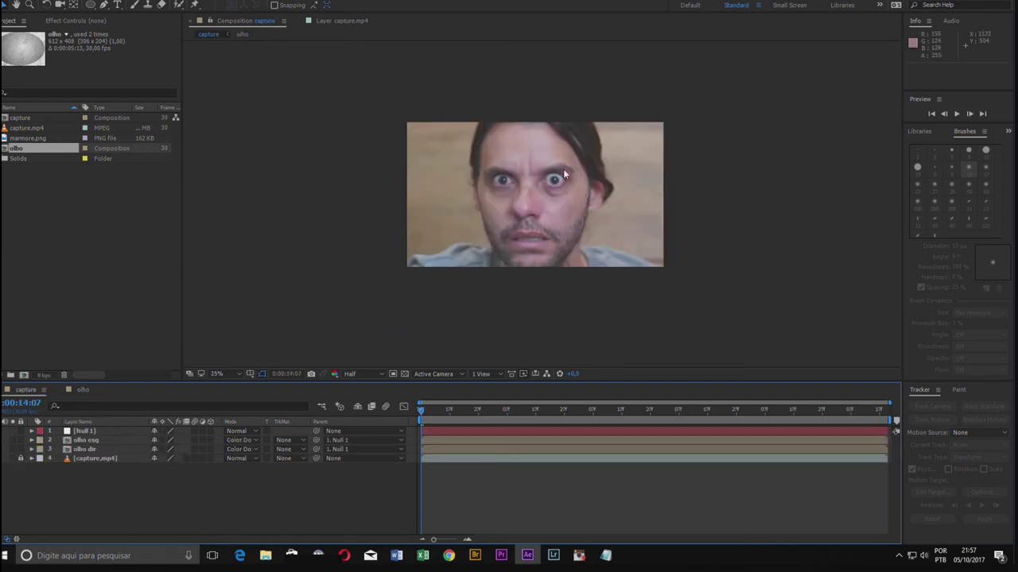
left_click(84, 389)
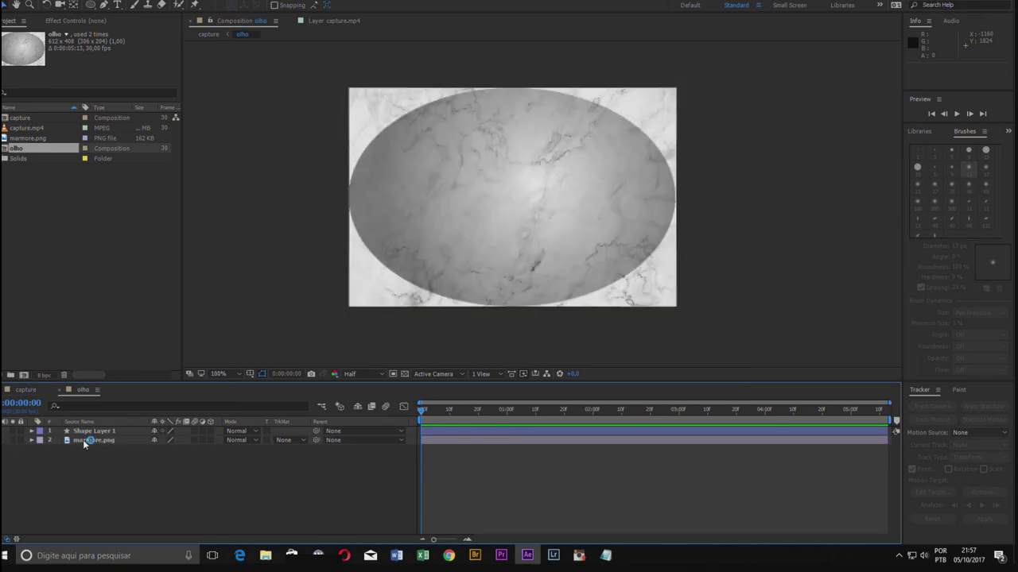
left_click(83, 439)
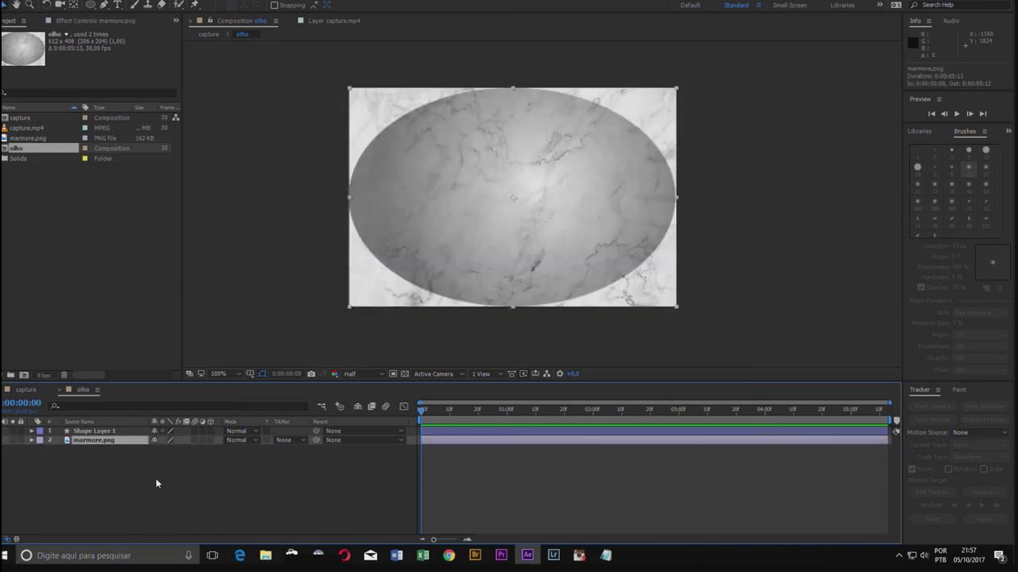
key("t")
mouse_move(421, 411)
left_mouse_down()
mouse_move(448, 411)
mouse_move(329, 413)
left_mouse_up()
left_click_drag(156, 450, 167, 450)
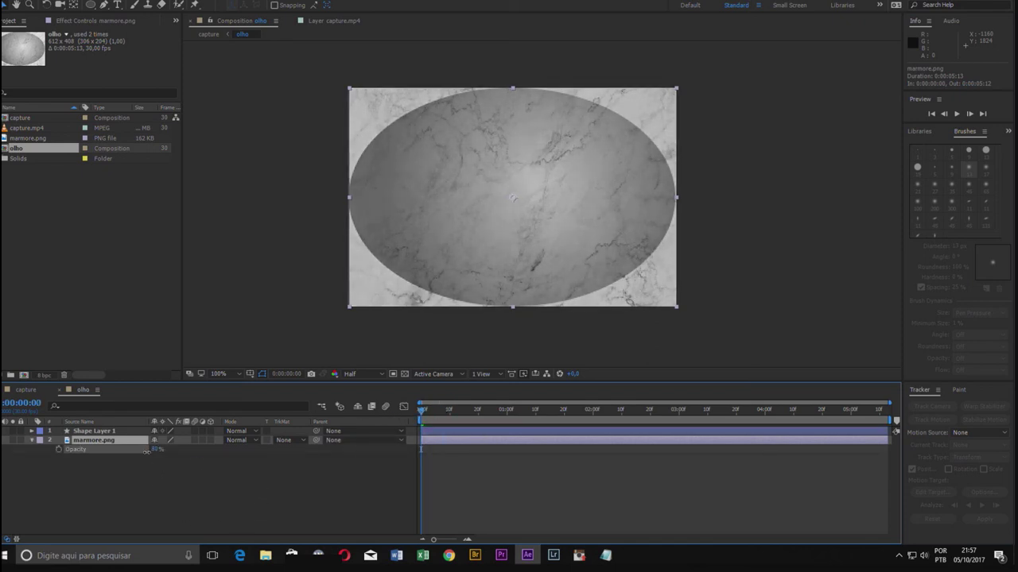
key("Return")
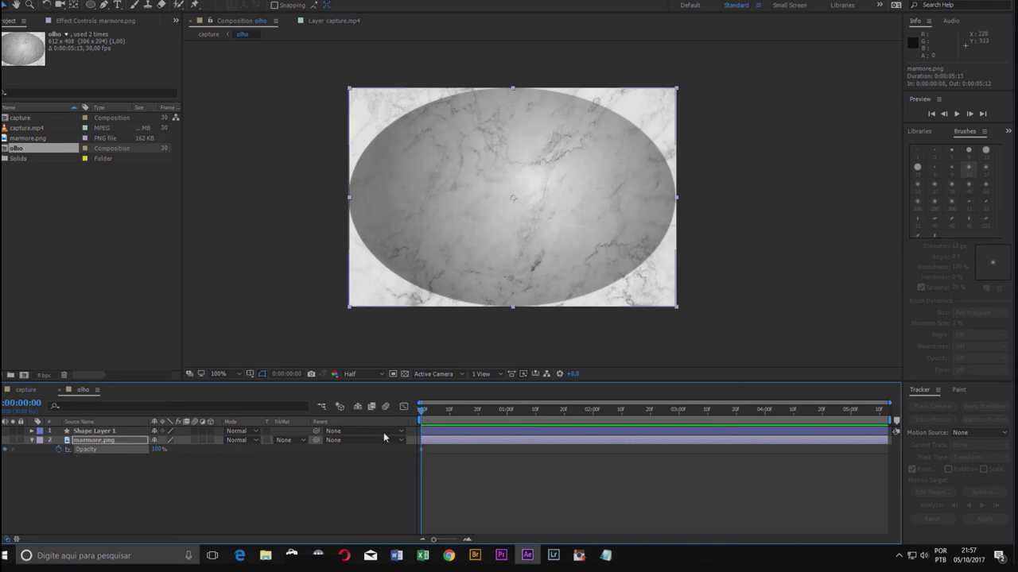
left_click(32, 391)
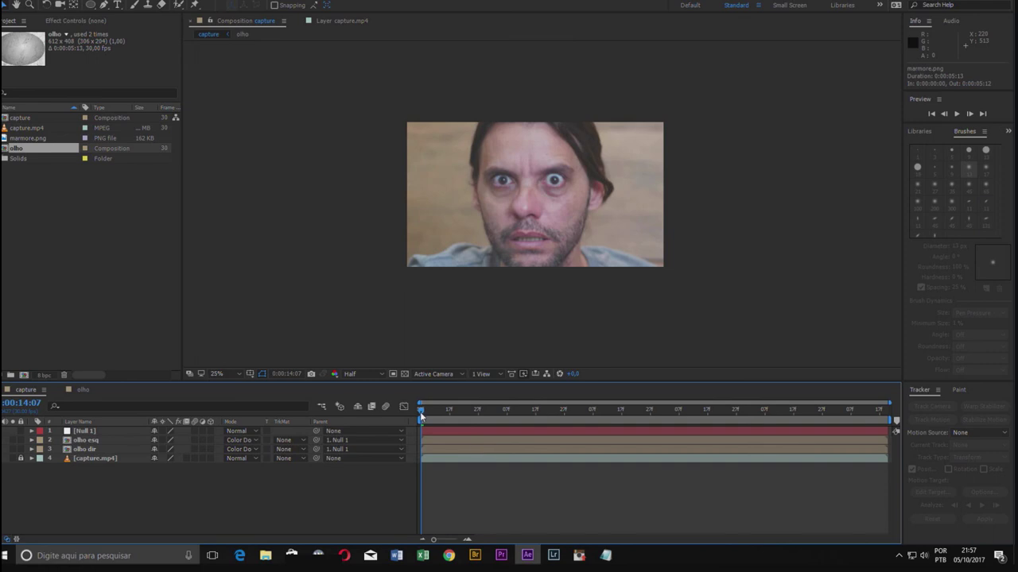
left_click(83, 390)
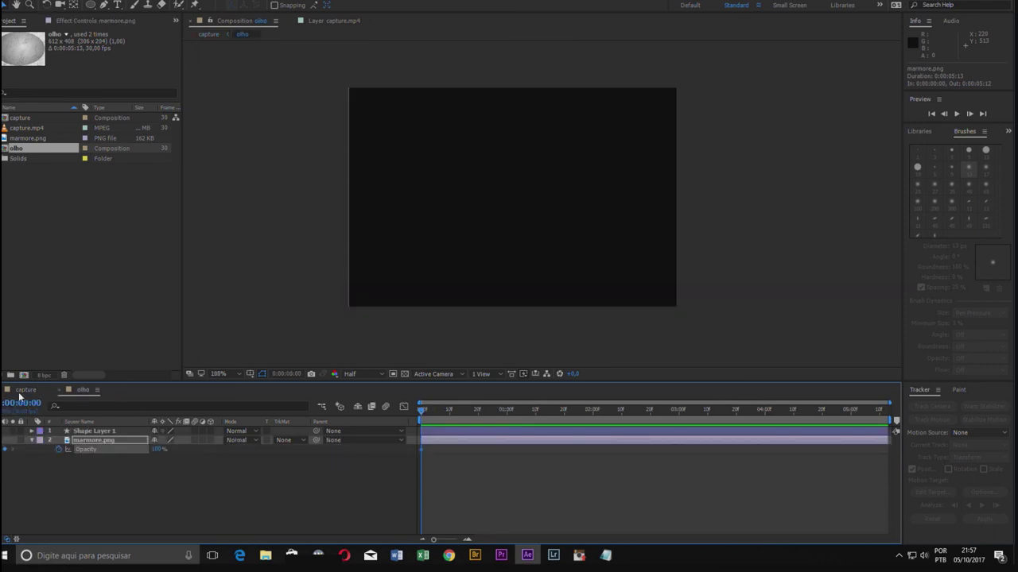
- Keyframe marmore.png Opacity to 0% at olho's first frame so the marble fades in
left_click(24, 390)
mouse_move(424, 414)
left_mouse_down()
mouse_move(504, 419)
mouse_move(444, 422)
mouse_move(480, 421)
left_mouse_up()
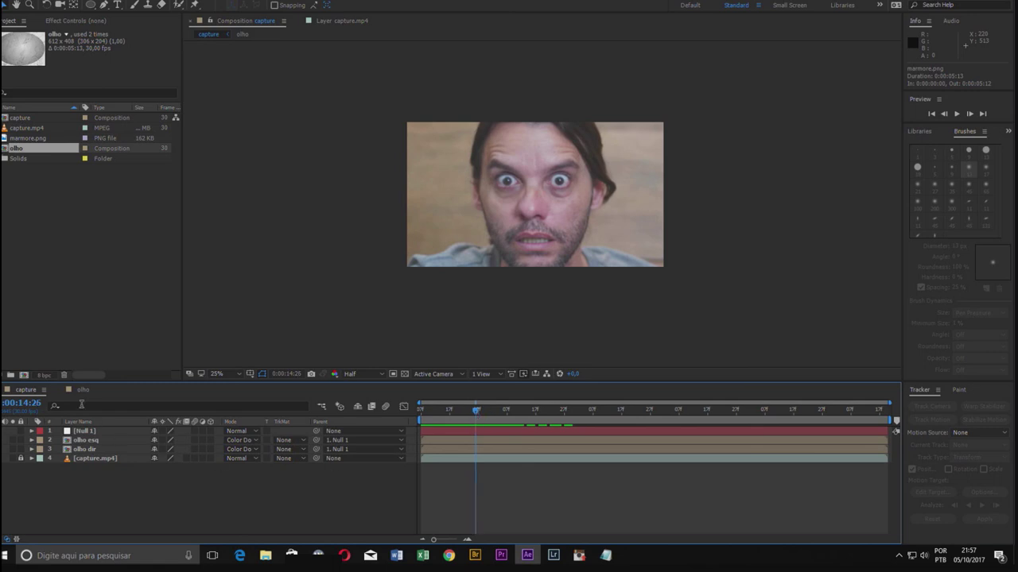
left_click(81, 388)
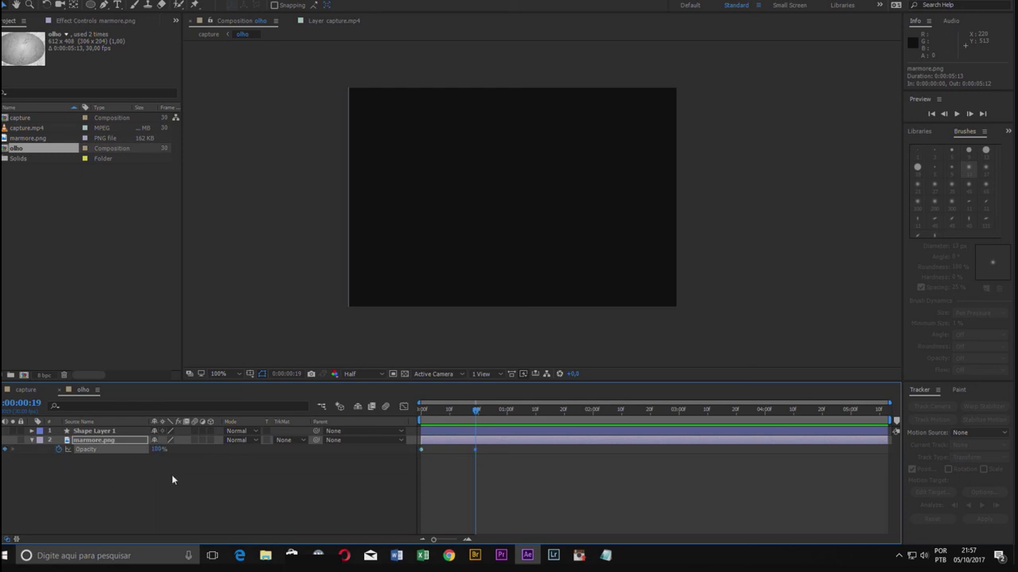
left_click_drag(476, 411, 421, 410)
left_click_drag(157, 449, 80, 452)
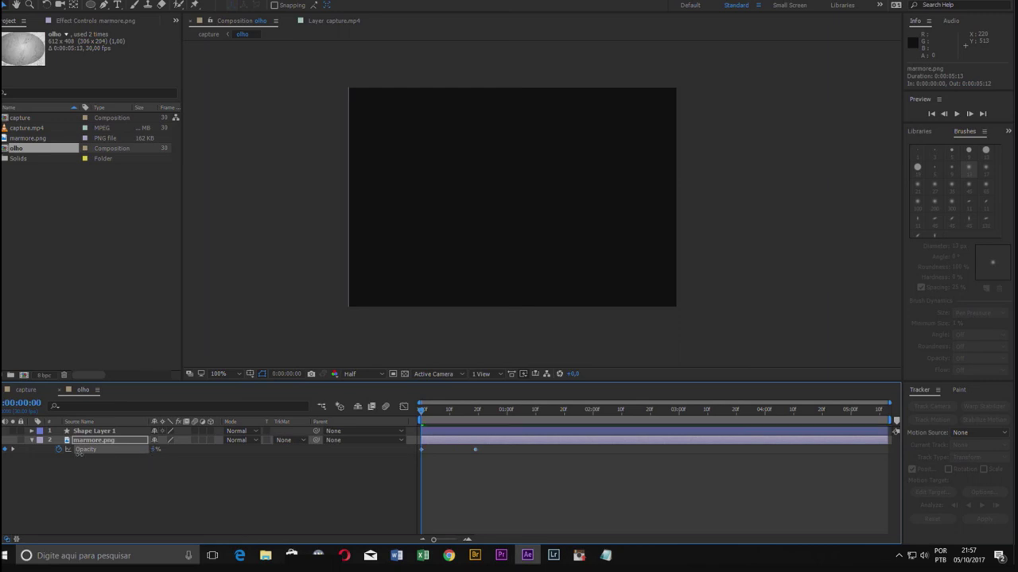
left_click(426, 411)
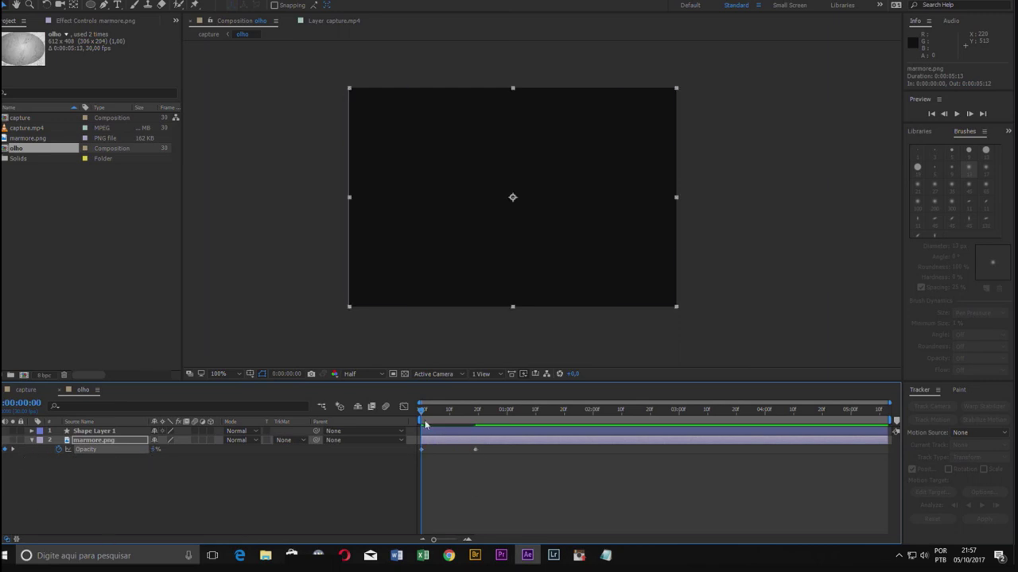
mouse_move(429, 415)
left_mouse_down()
mouse_move(474, 419)
mouse_move(421, 419)
left_mouse_up()
left_click(25, 389)
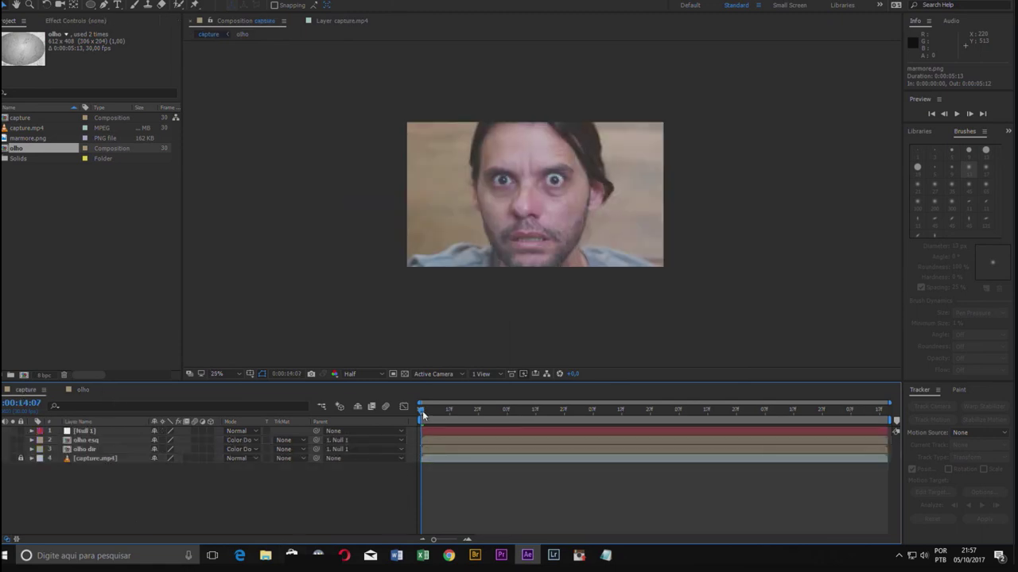
- RAM-preview the eye fade in the capture comp, rewind to 0:00:14:07, and reopen olho
mouse_move(424, 415)
left_mouse_down()
mouse_move(472, 420)
mouse_move(377, 420)
left_mouse_up()
key("space")
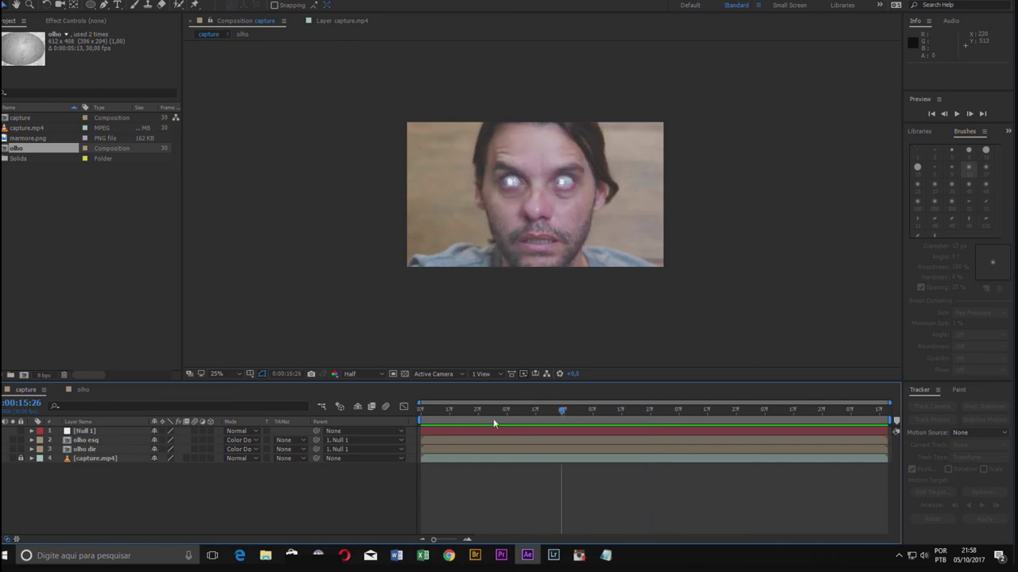
key("space")
key("space")
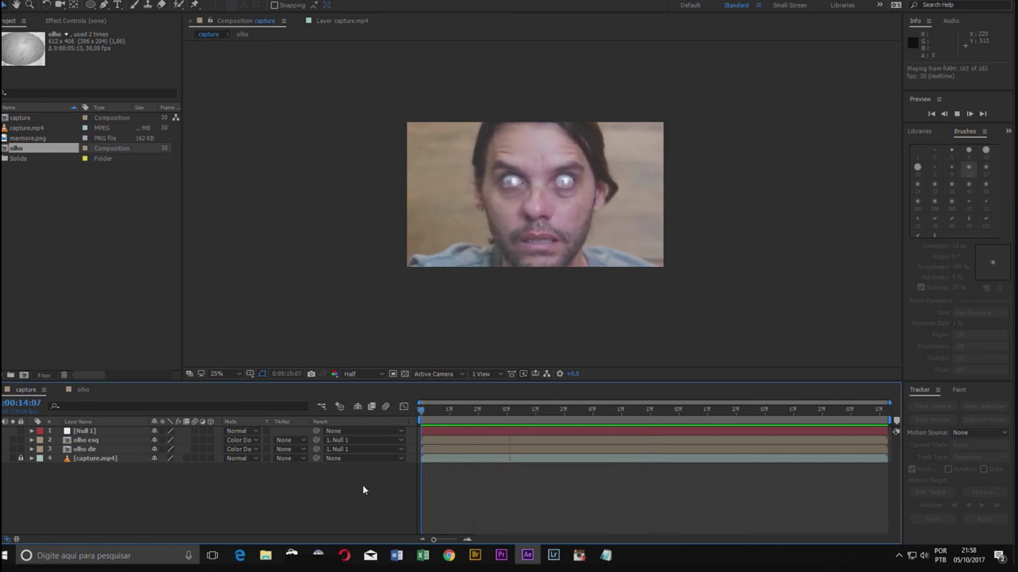
key("space")
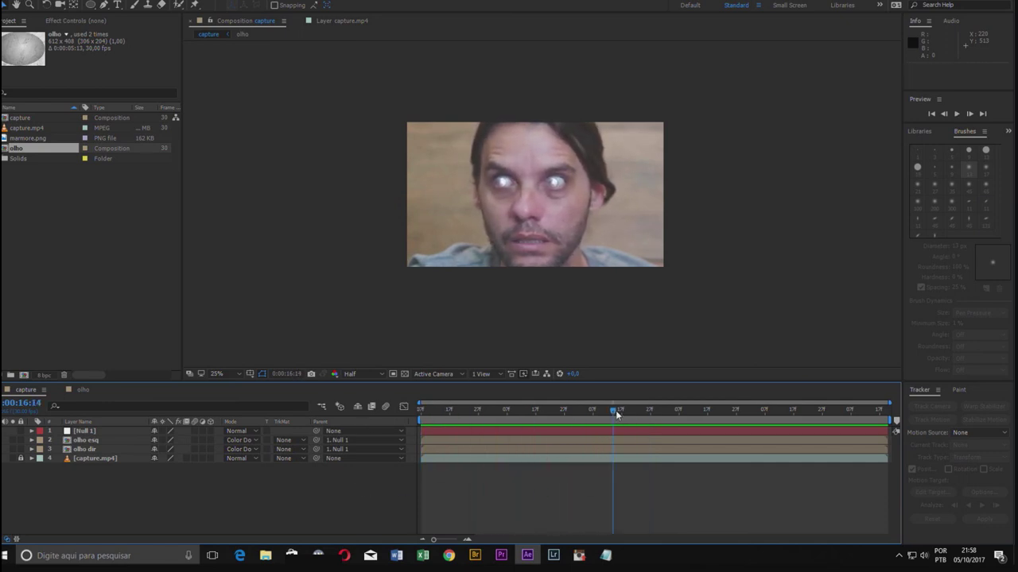
left_click_drag(615, 410, 400, 412)
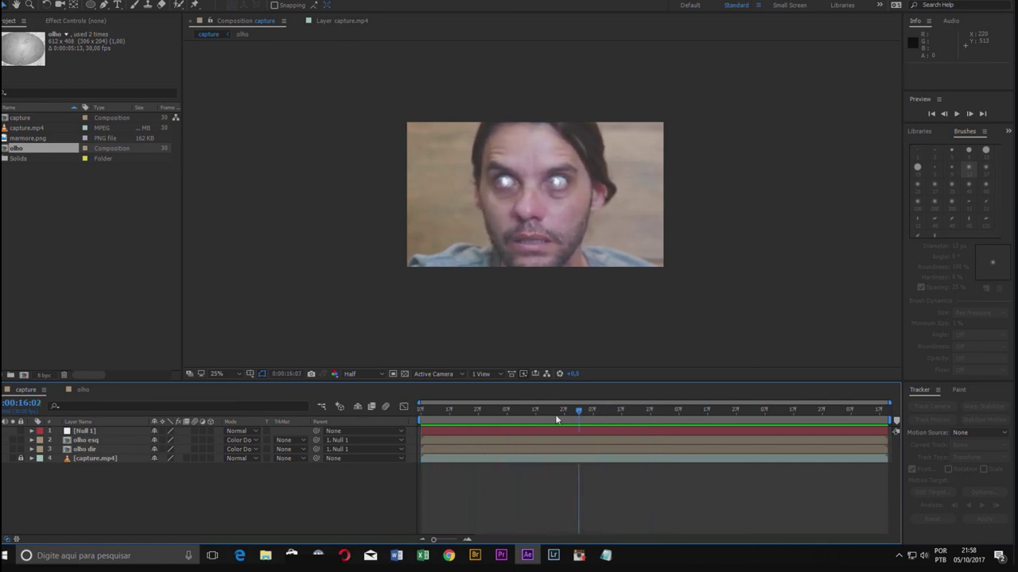
left_click(83, 389)
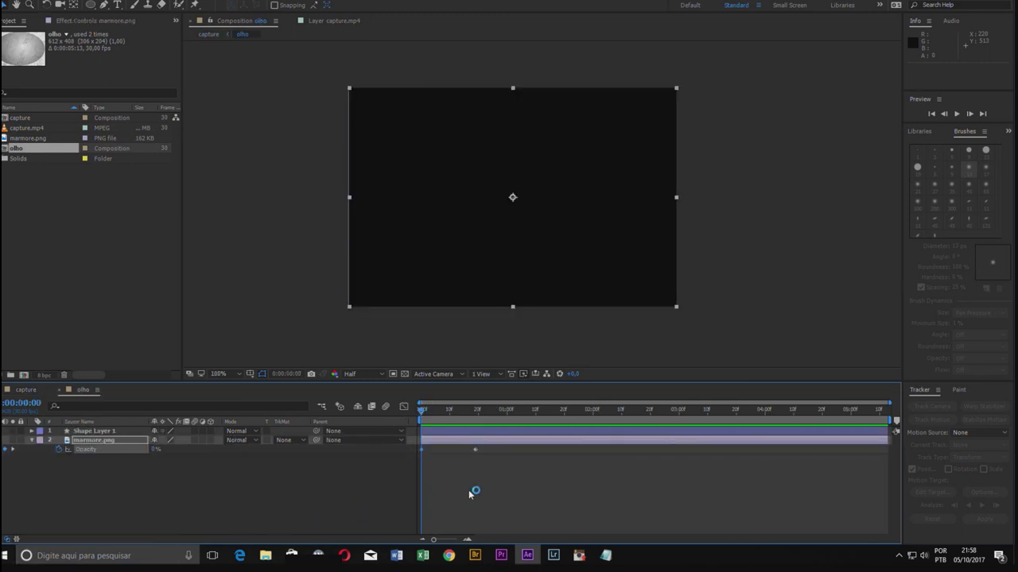
- Move the 100% Opacity keyframe to 0:00:00:28, then preview the eye effect in capture
left_click_drag(476, 450, 501, 450)
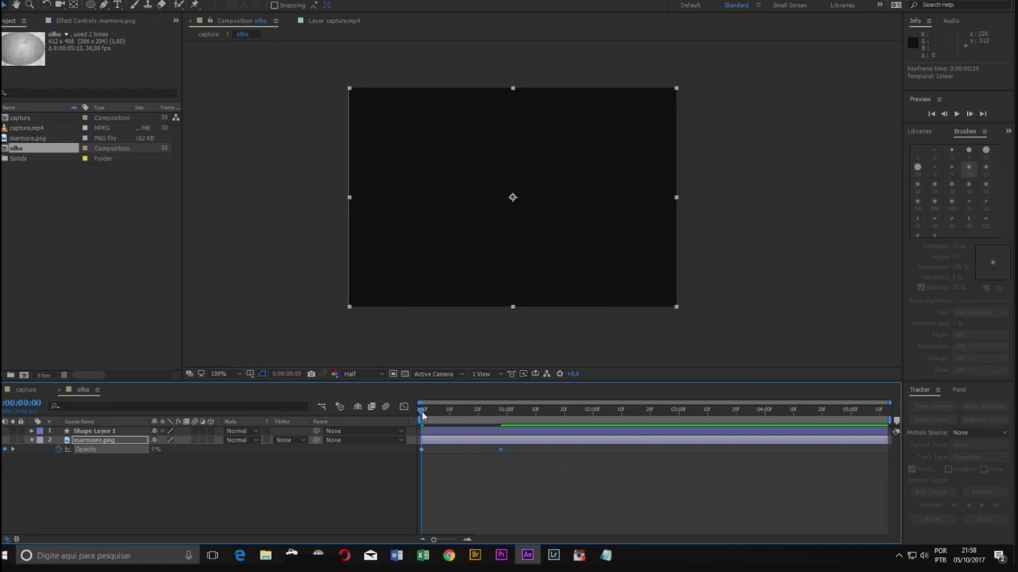
left_click(25, 390)
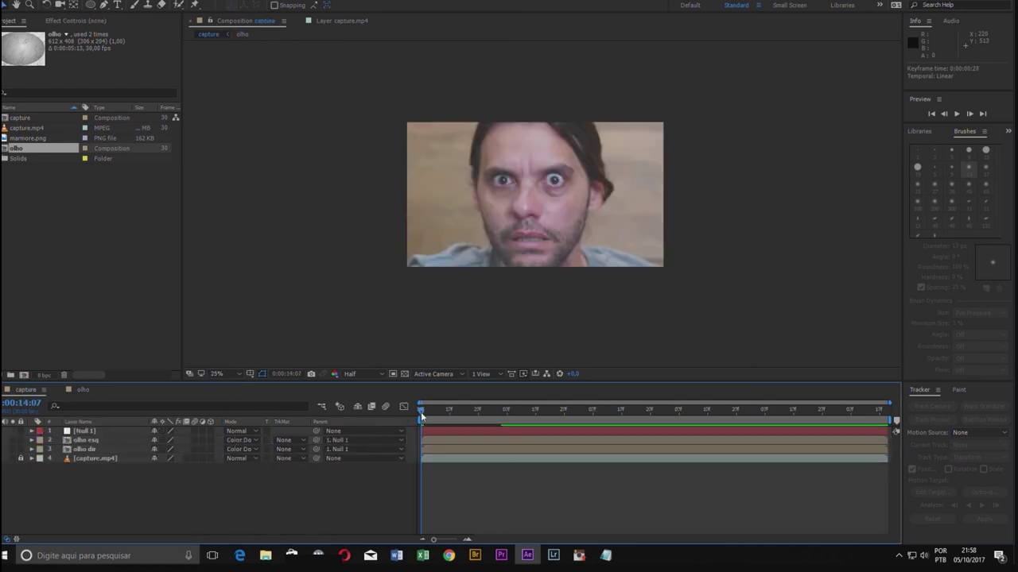
key("space")
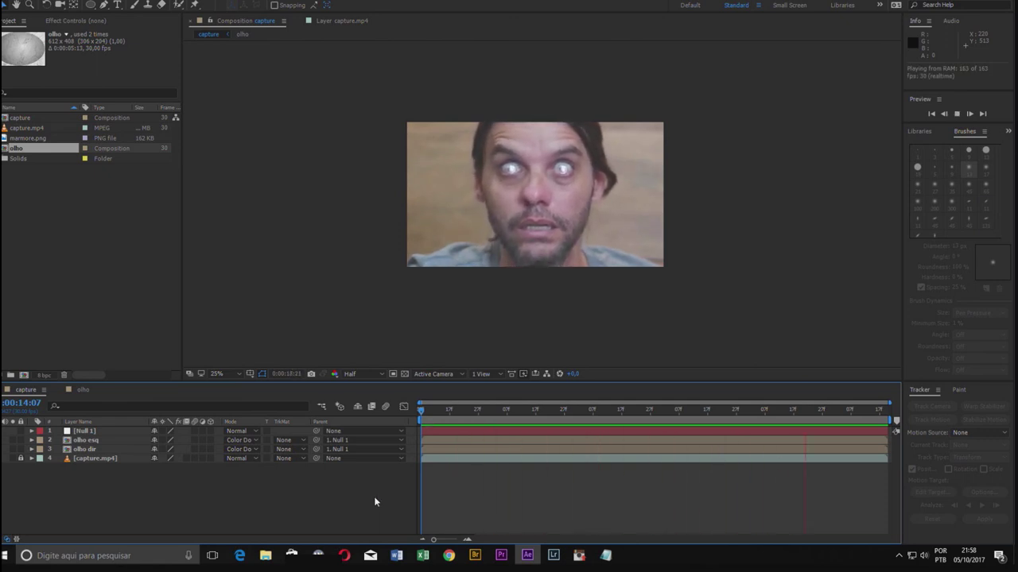
key("space")
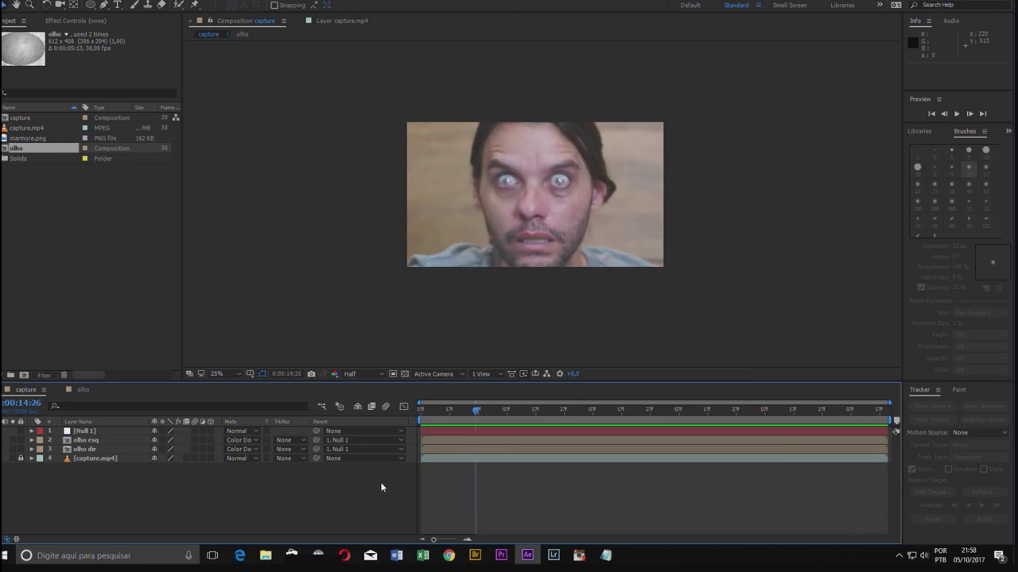